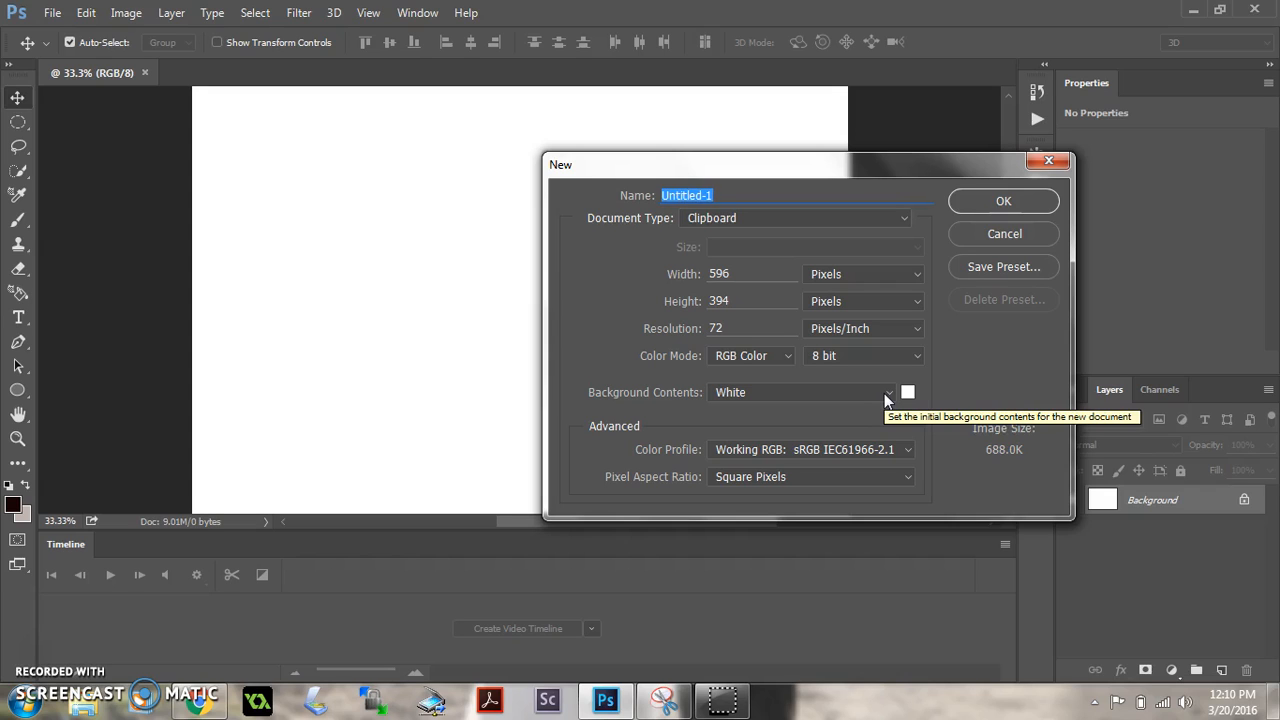
Create a new document using the Default Photoshop Size document type with transparent background contents.
click(896, 406)
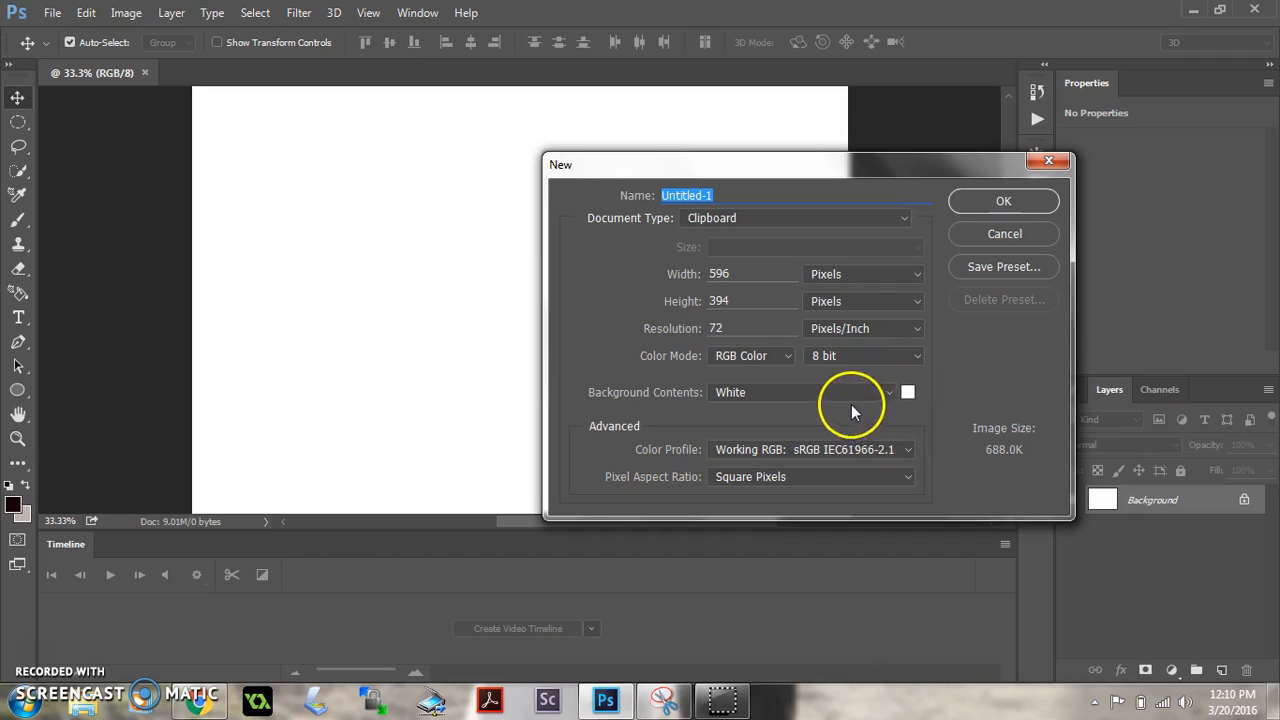
click(888, 394)
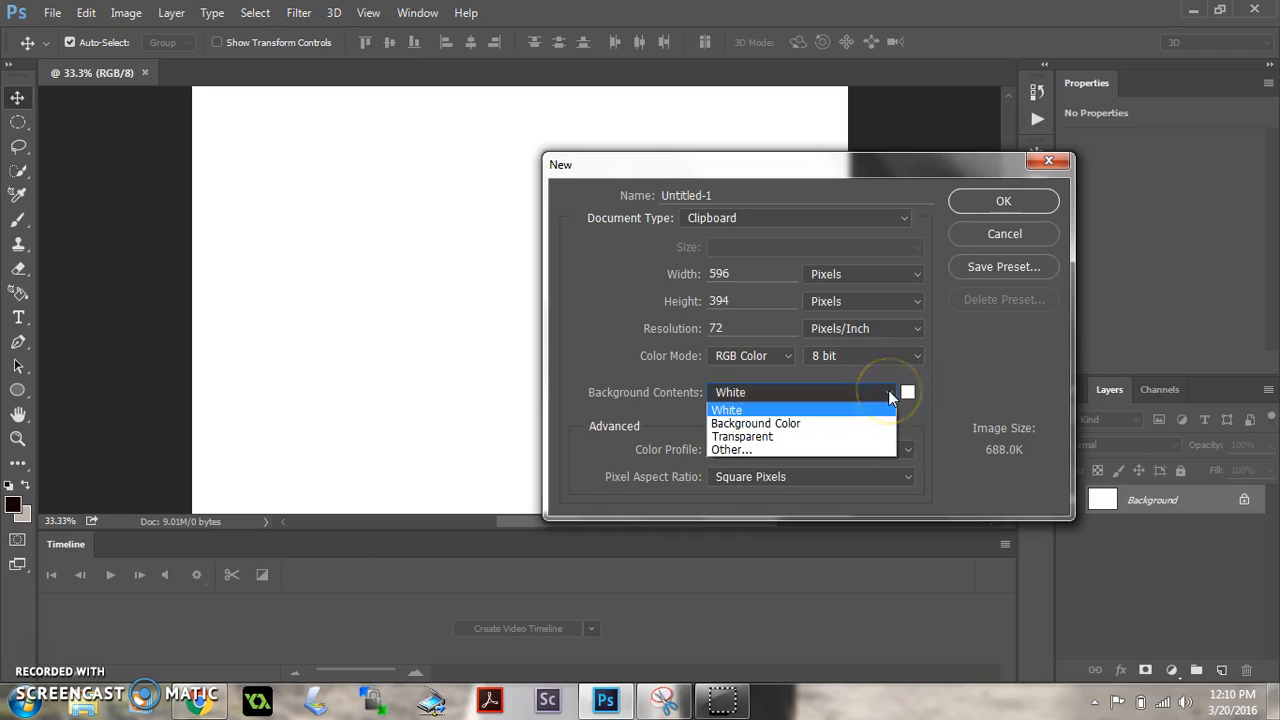
click(864, 438)
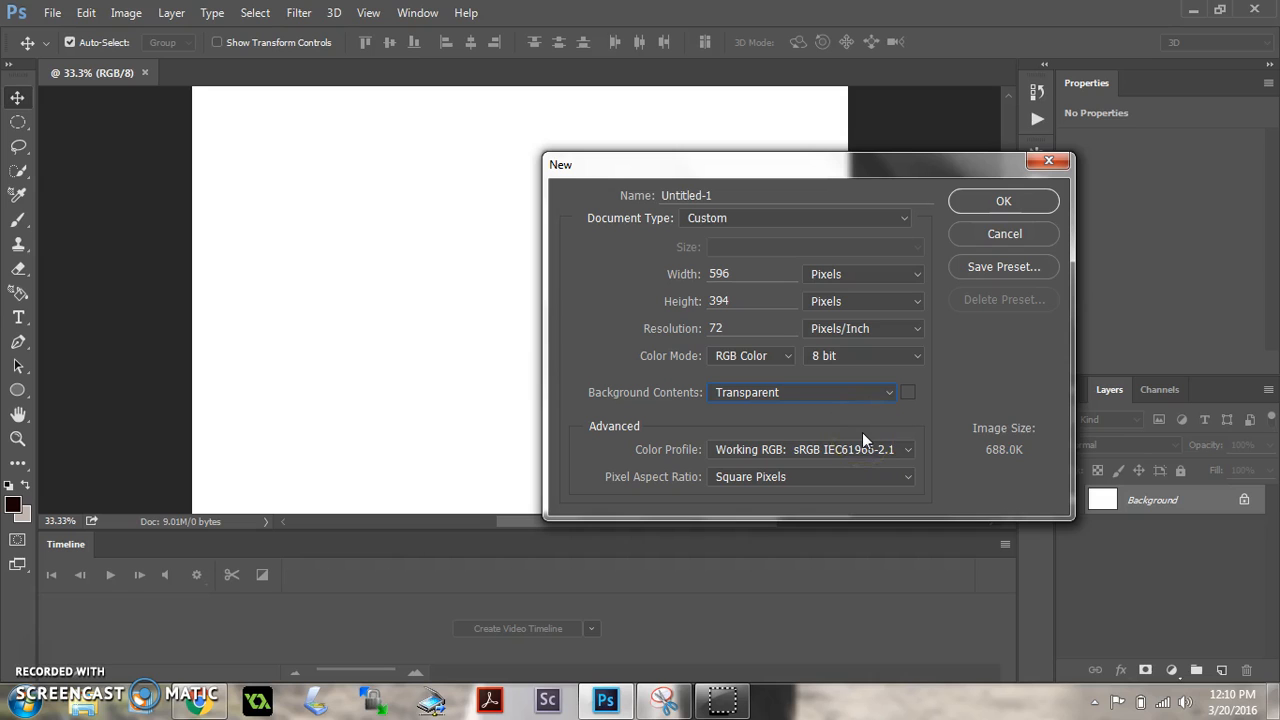
click(903, 219)
click(897, 250)
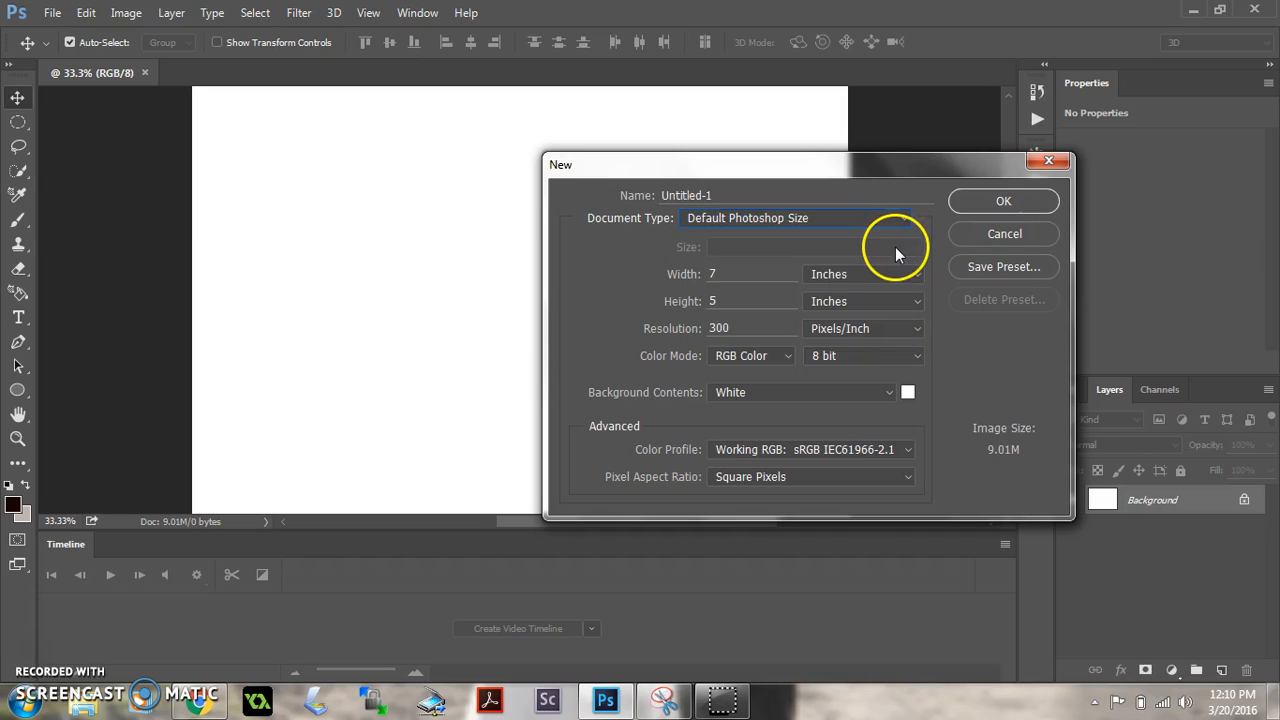
click(888, 393)
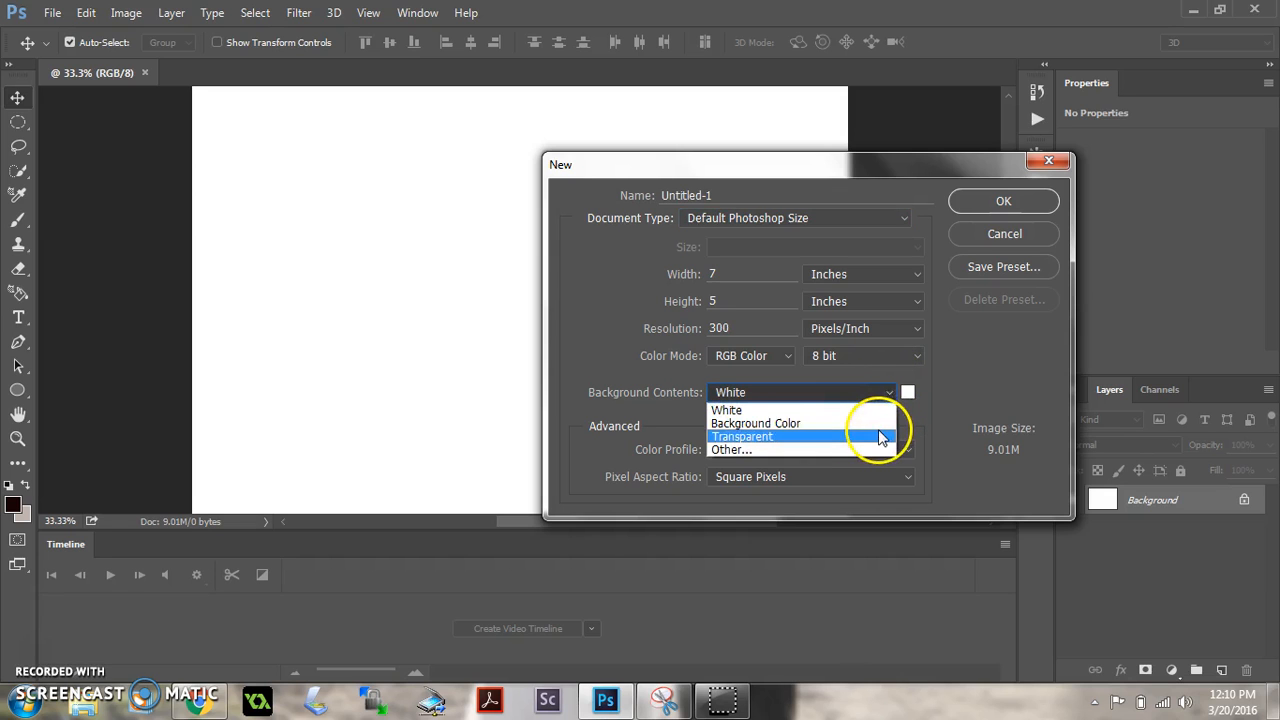
click(868, 437)
click(972, 203)
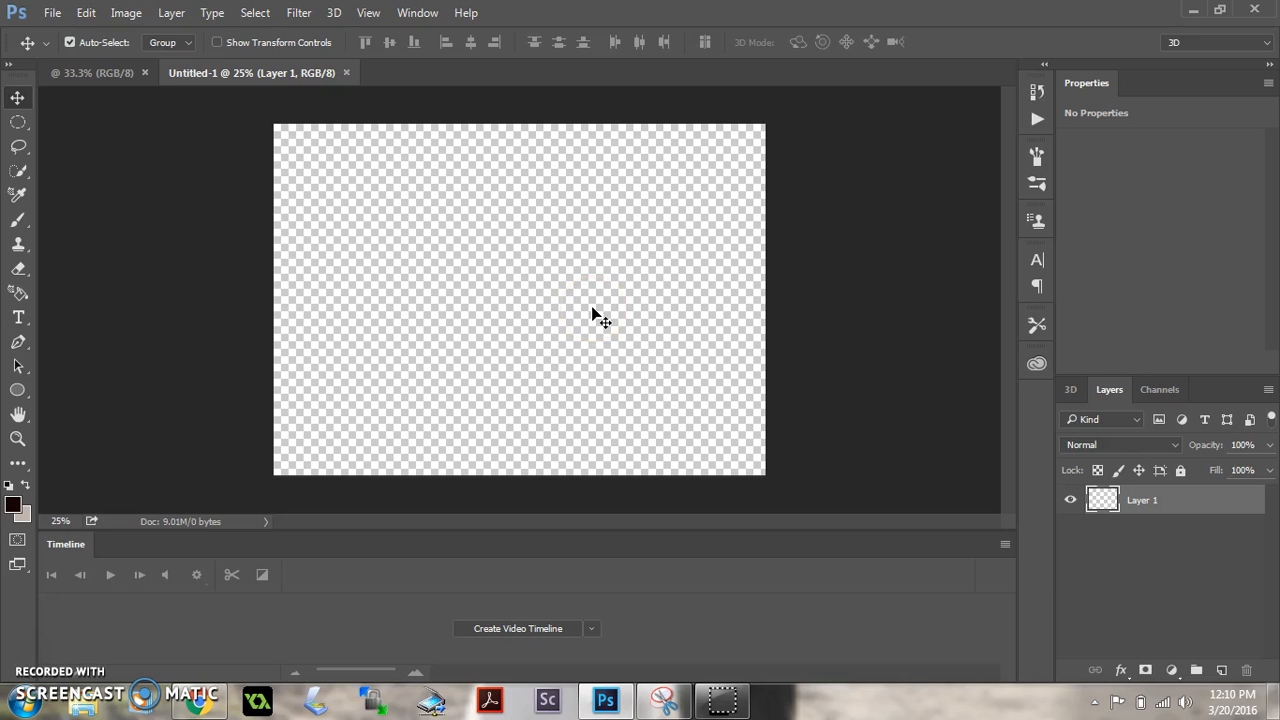
Activate the Custom Shape tool and browse the available shapes.
click(27, 391)
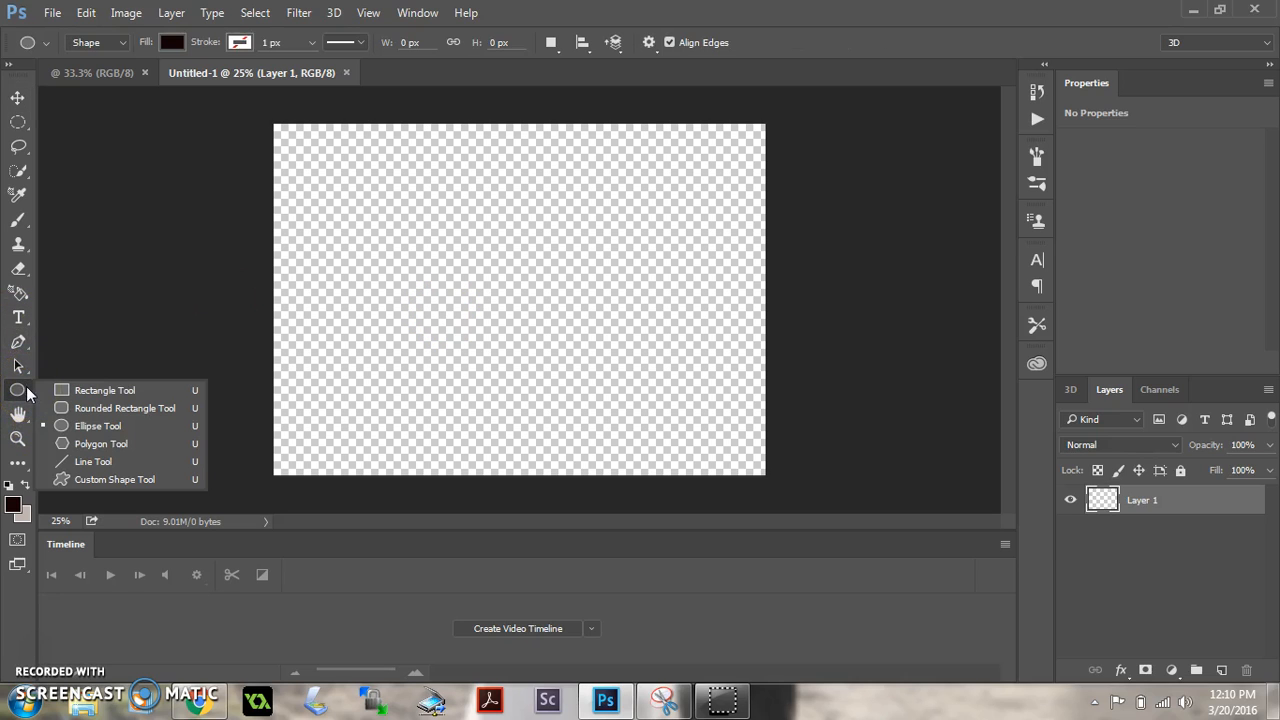
click(114, 479)
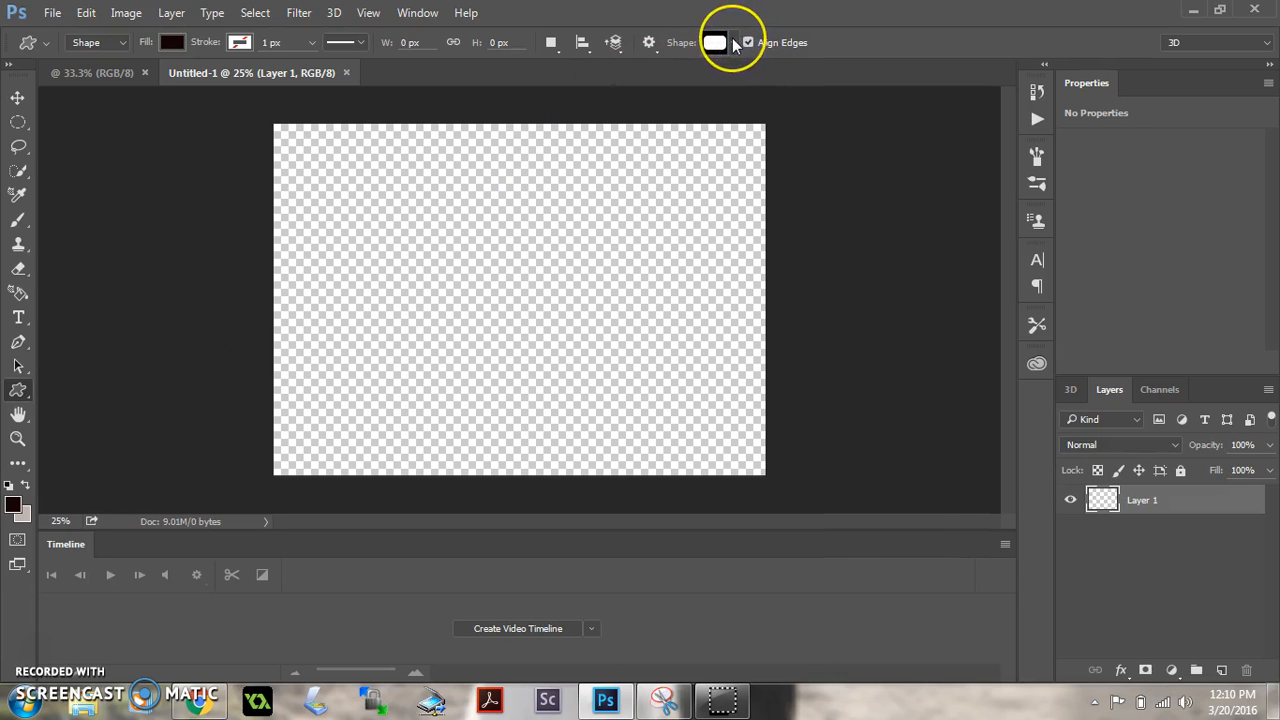
click(734, 44)
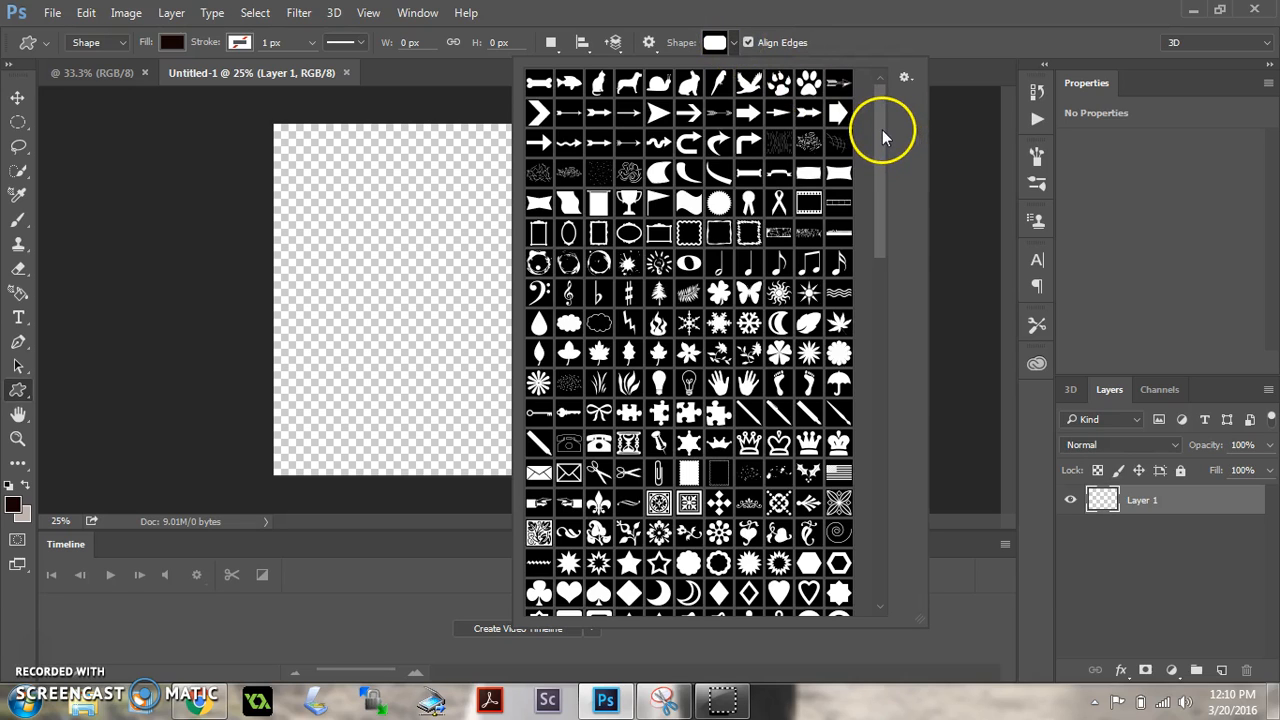
drag(877, 125, 877, 131)
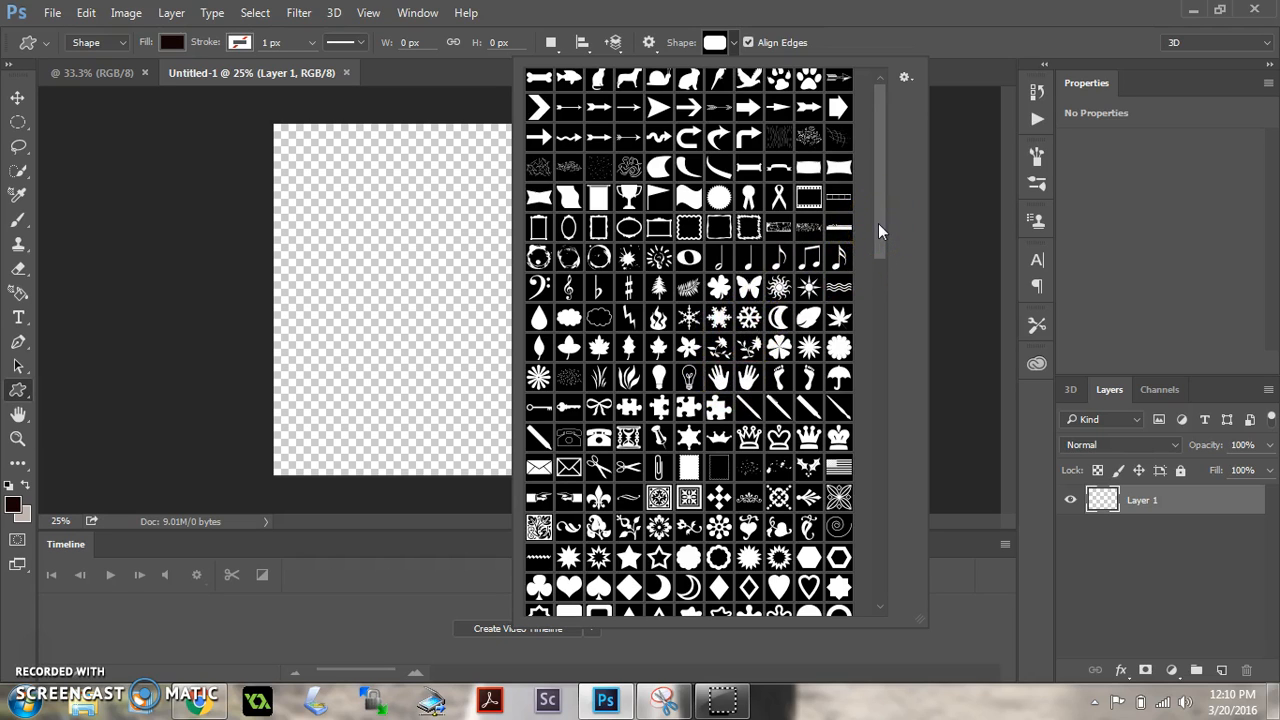
Open the Preset Manager and set the preset type to Custom Shapes.
click(90, 13)
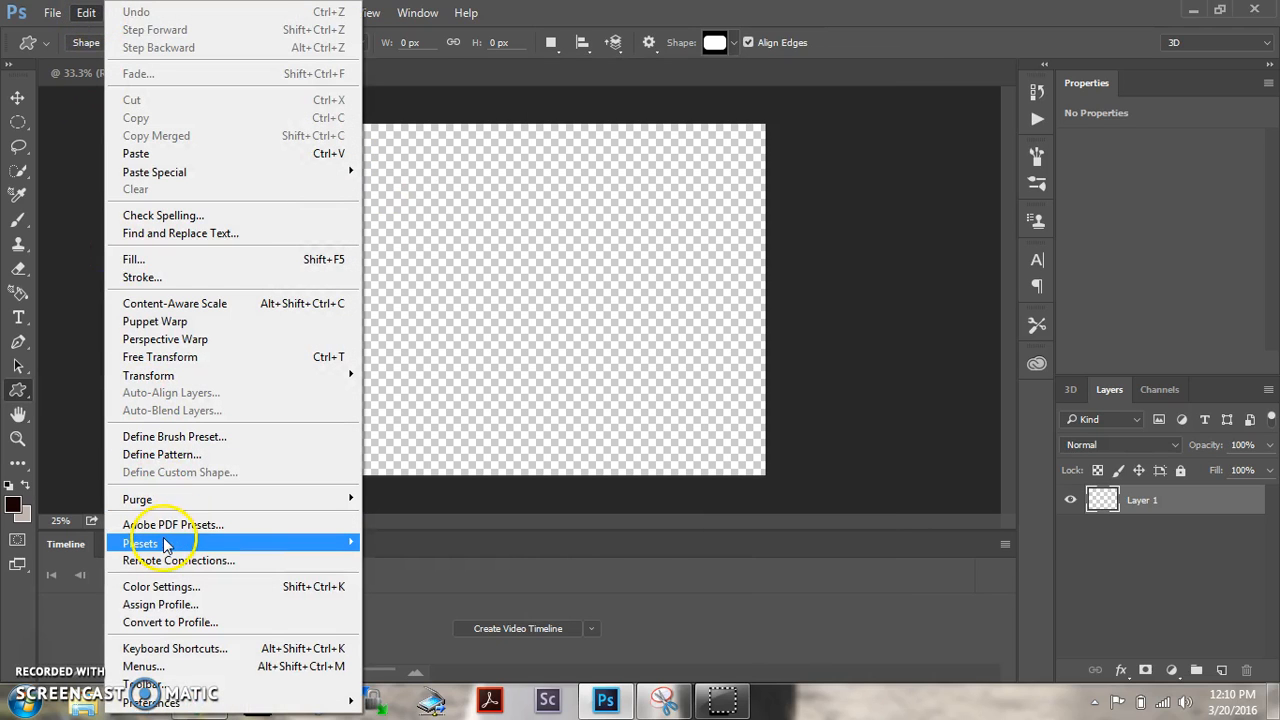
mouse_move(166, 545)
click(396, 542)
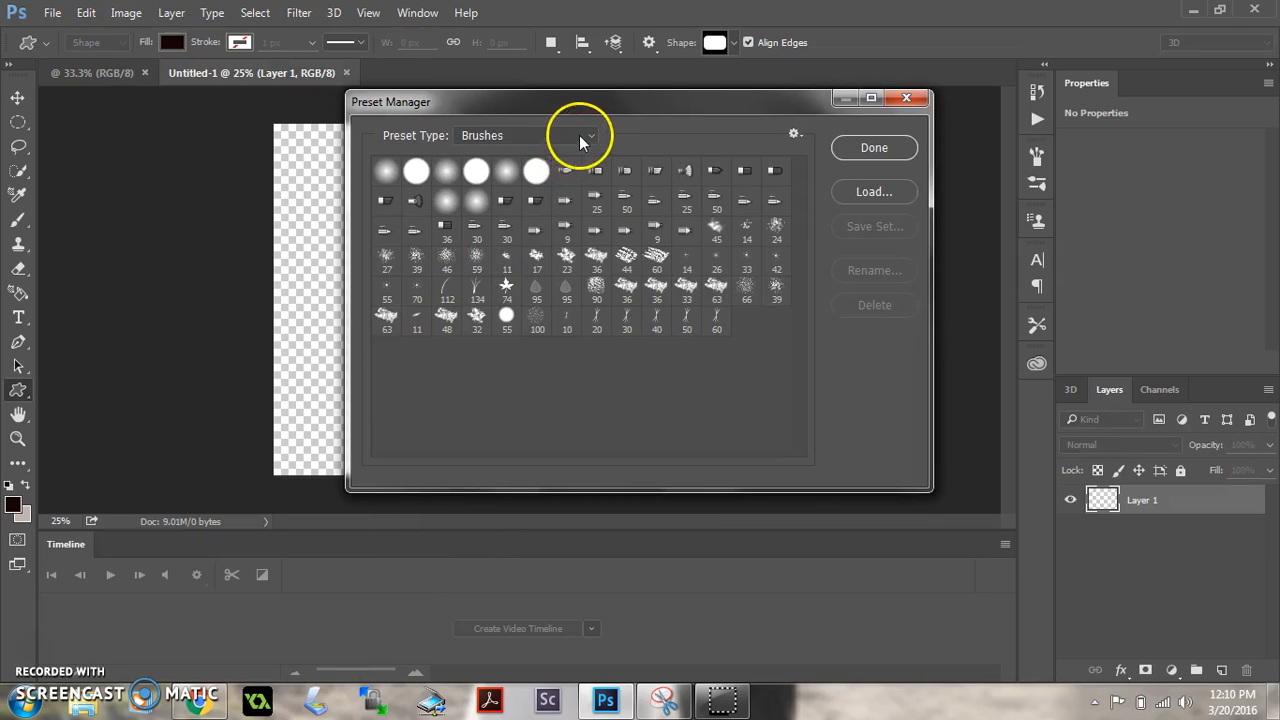
click(590, 137)
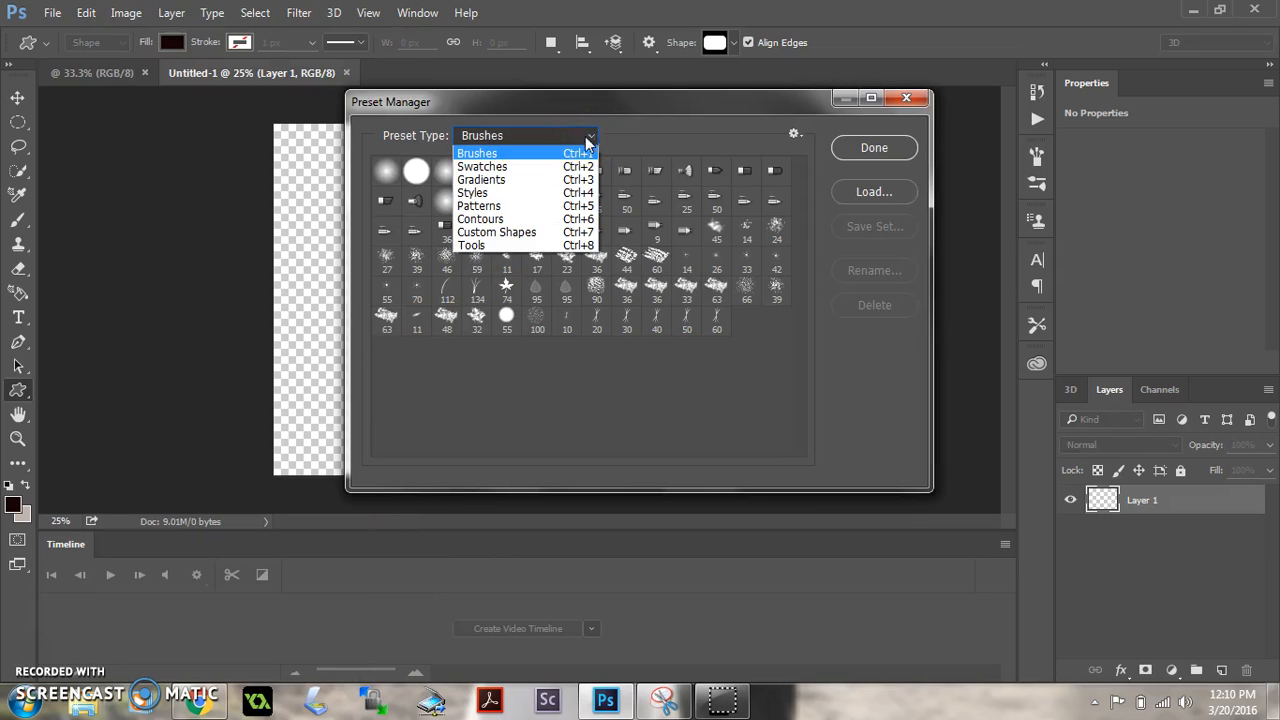
click(532, 236)
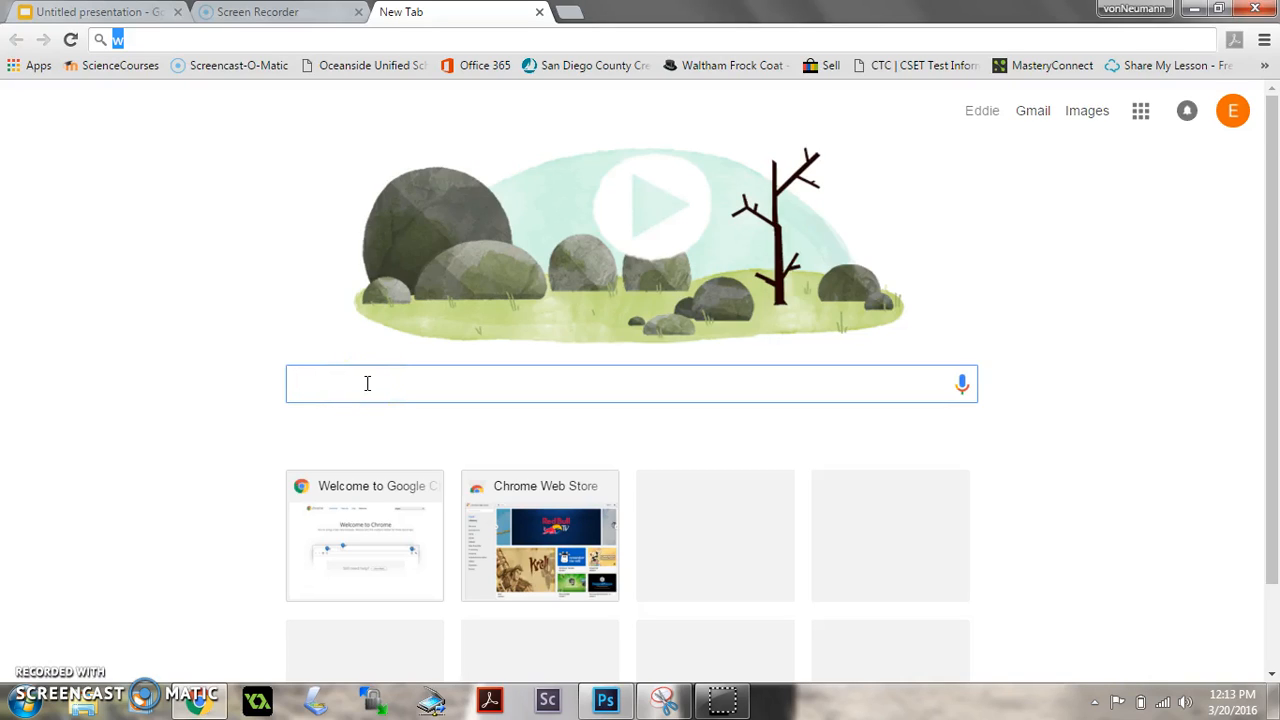
In Chrome, search Google for "shapes for free" and open the shapes4free.com result.
text(shape)
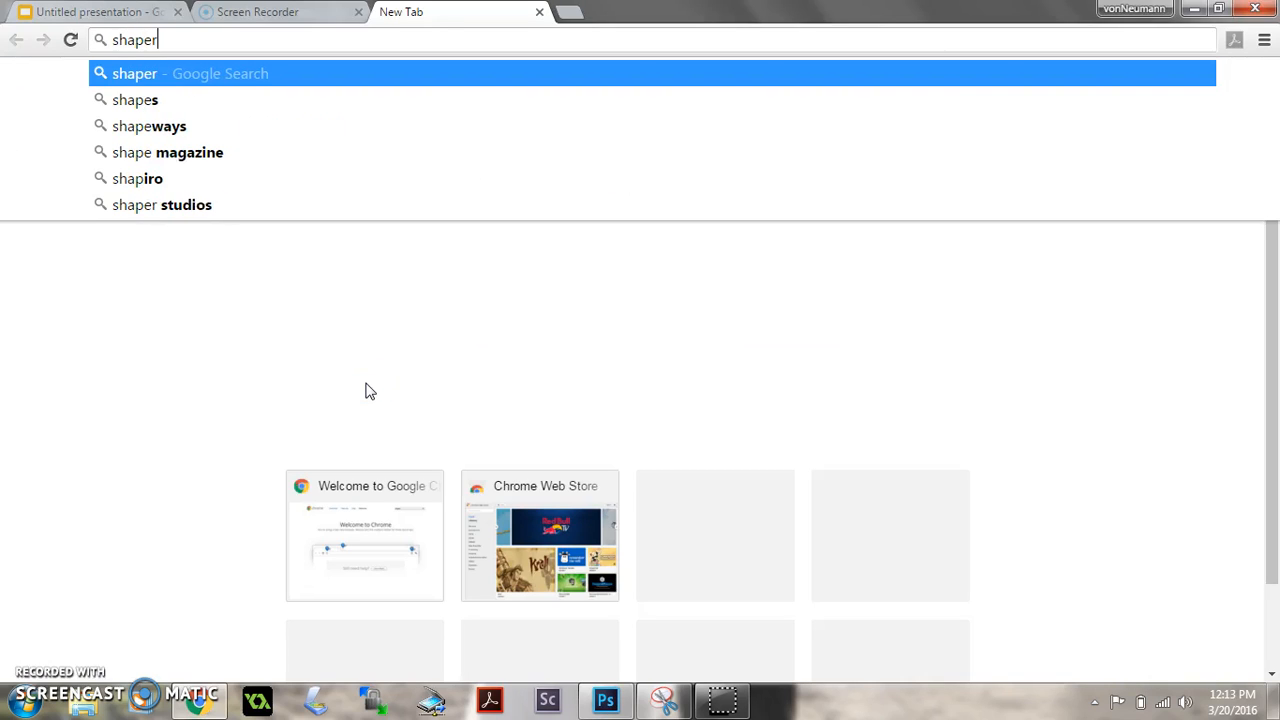
text(s for free)
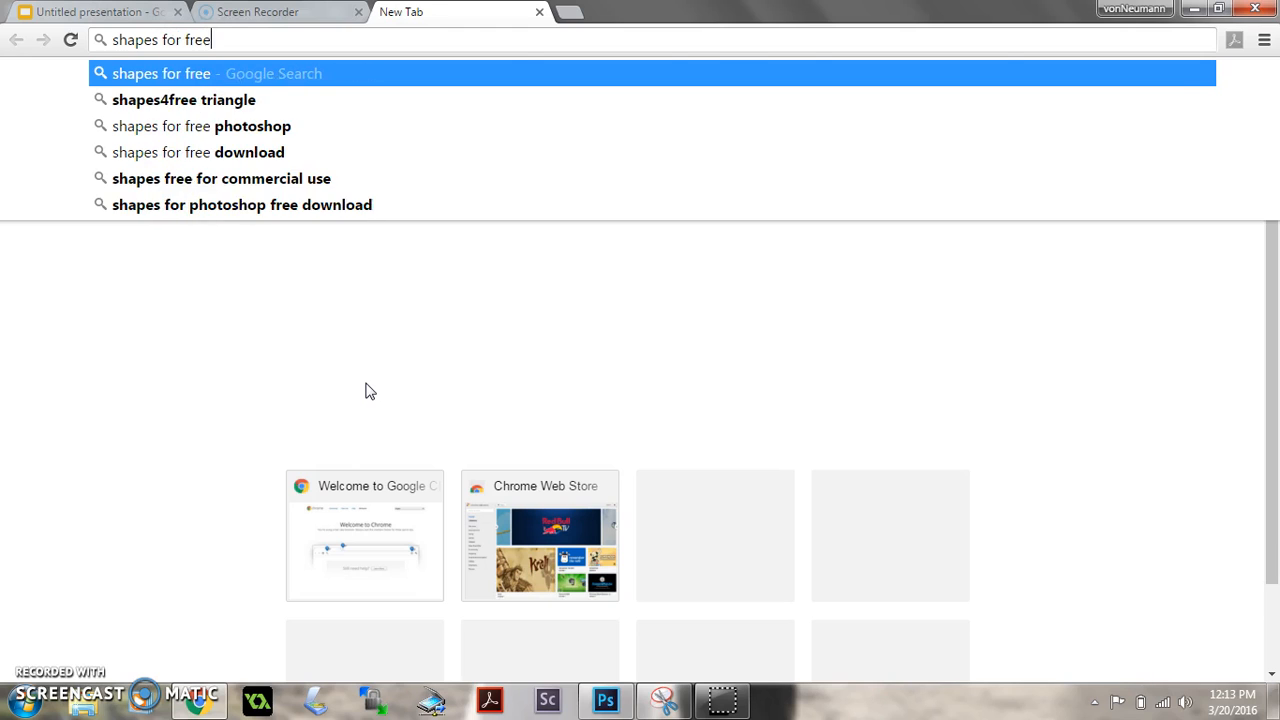
key(Return)
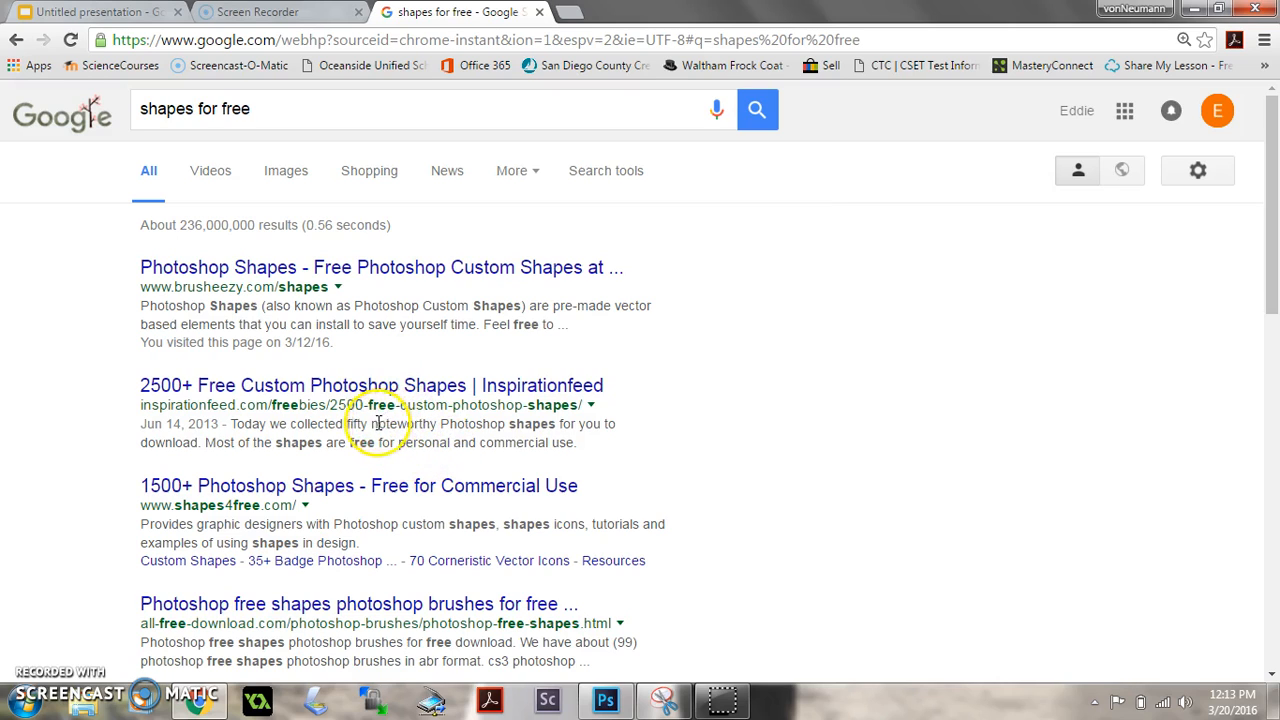
click(296, 488)
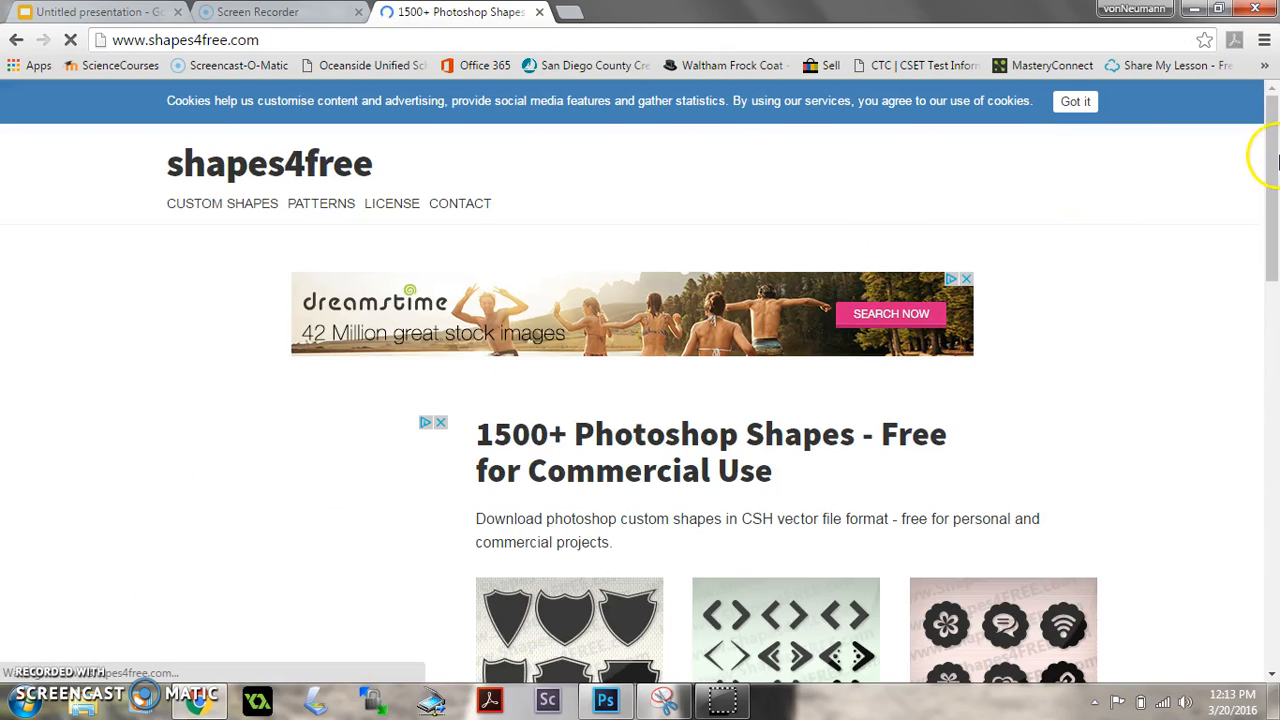
Open the 90 Photoshop Gears Shapes page on shapes4free and look through the gear set down the page.
drag(1272, 157, 1273, 289)
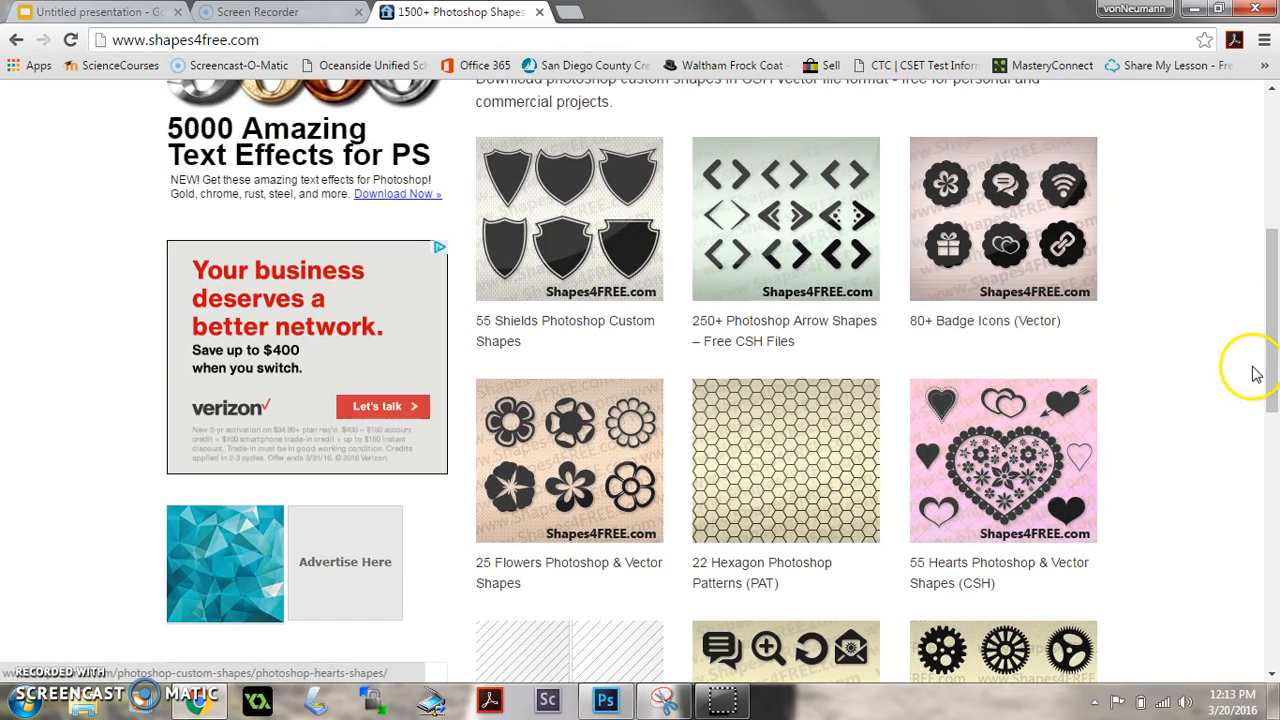
scroll(1268, 355, down, 3)
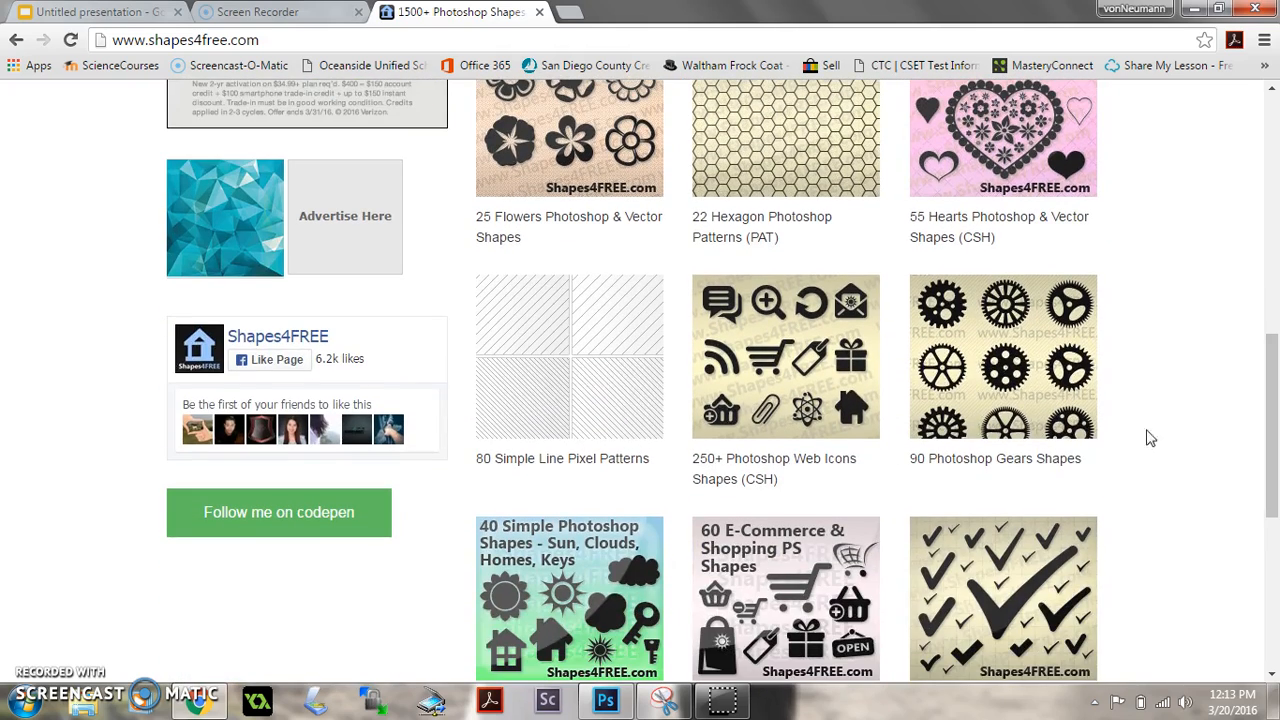
click(1022, 395)
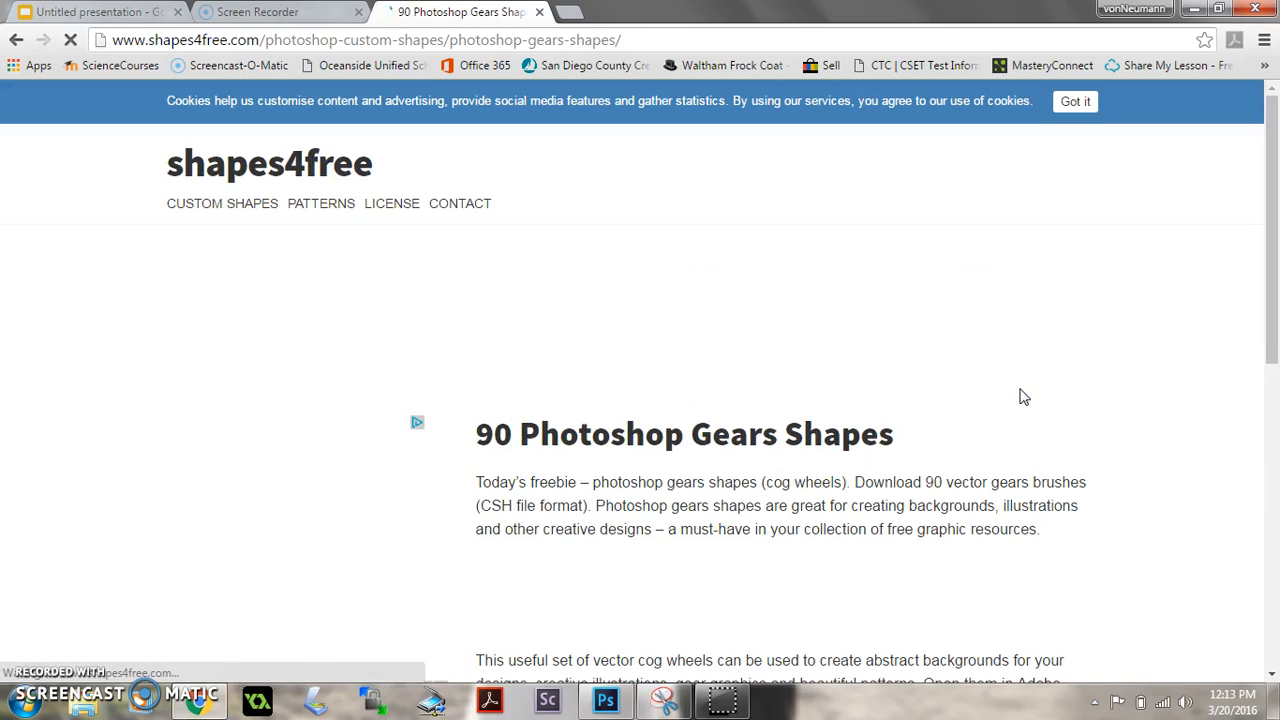
scroll(1266, 266, down, 2)
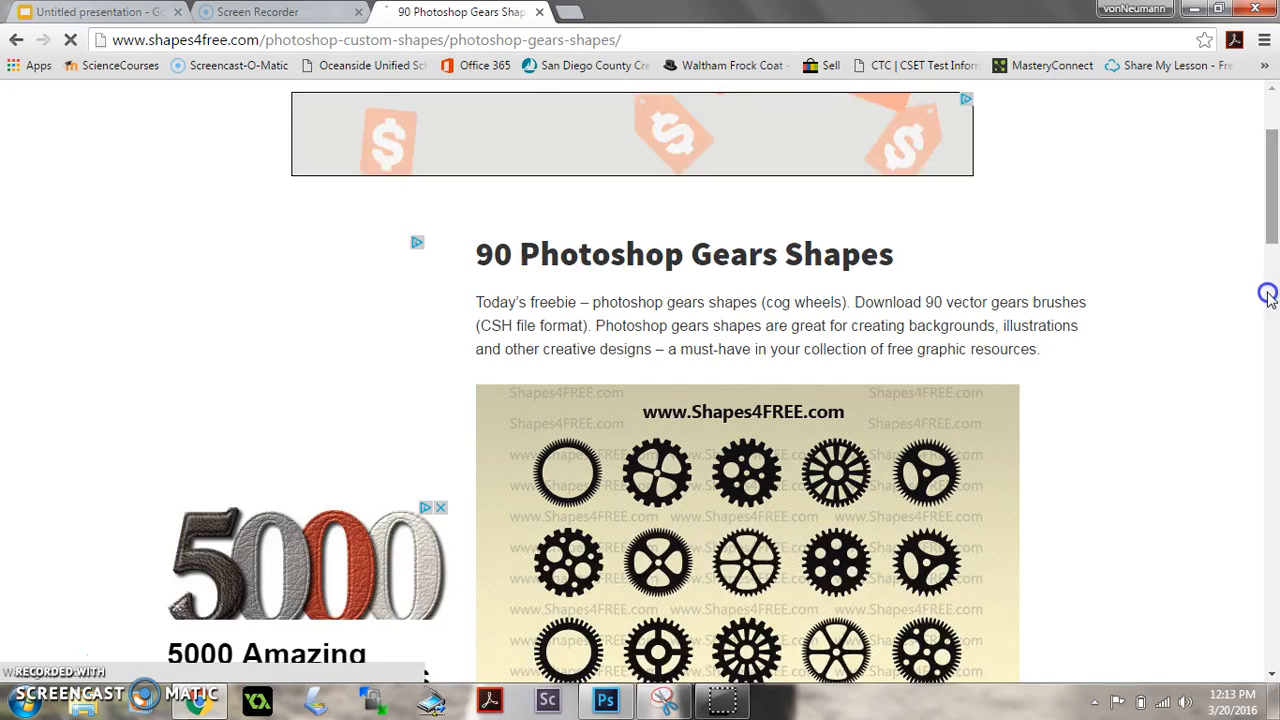
scroll(1268, 296, down, 3)
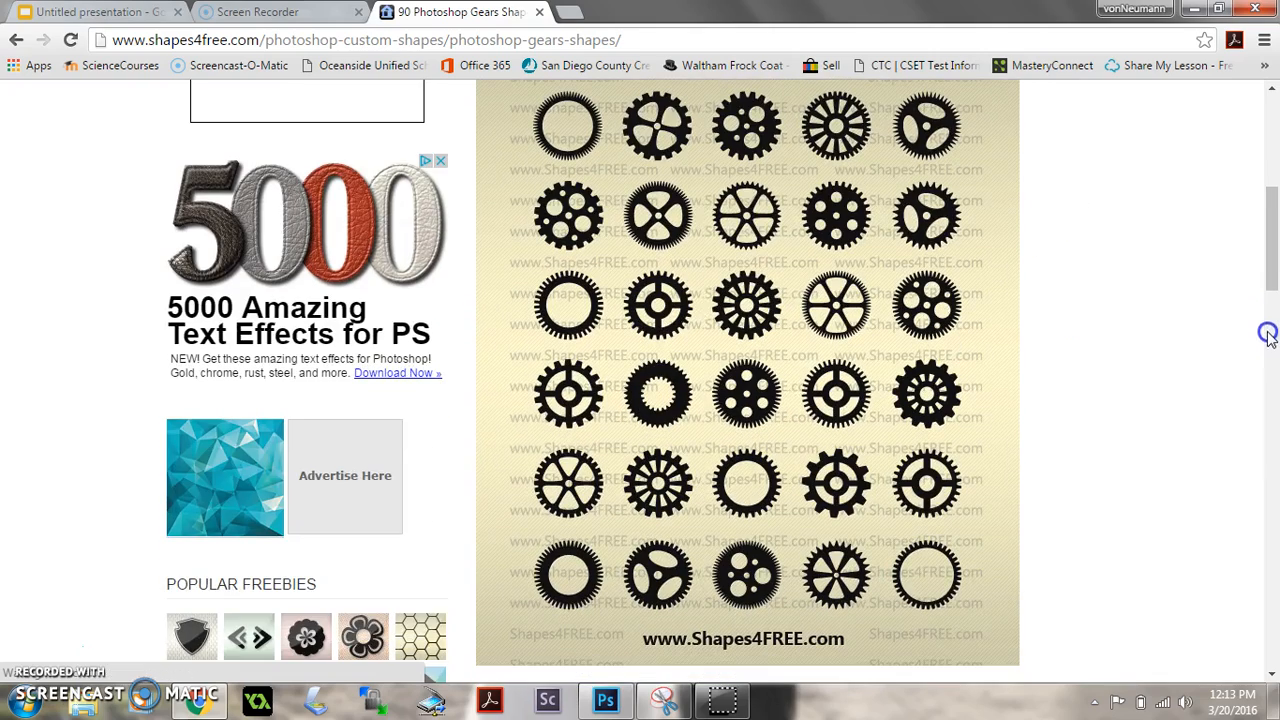
scroll(1270, 306, down, 3)
drag(1270, 355, 1273, 596)
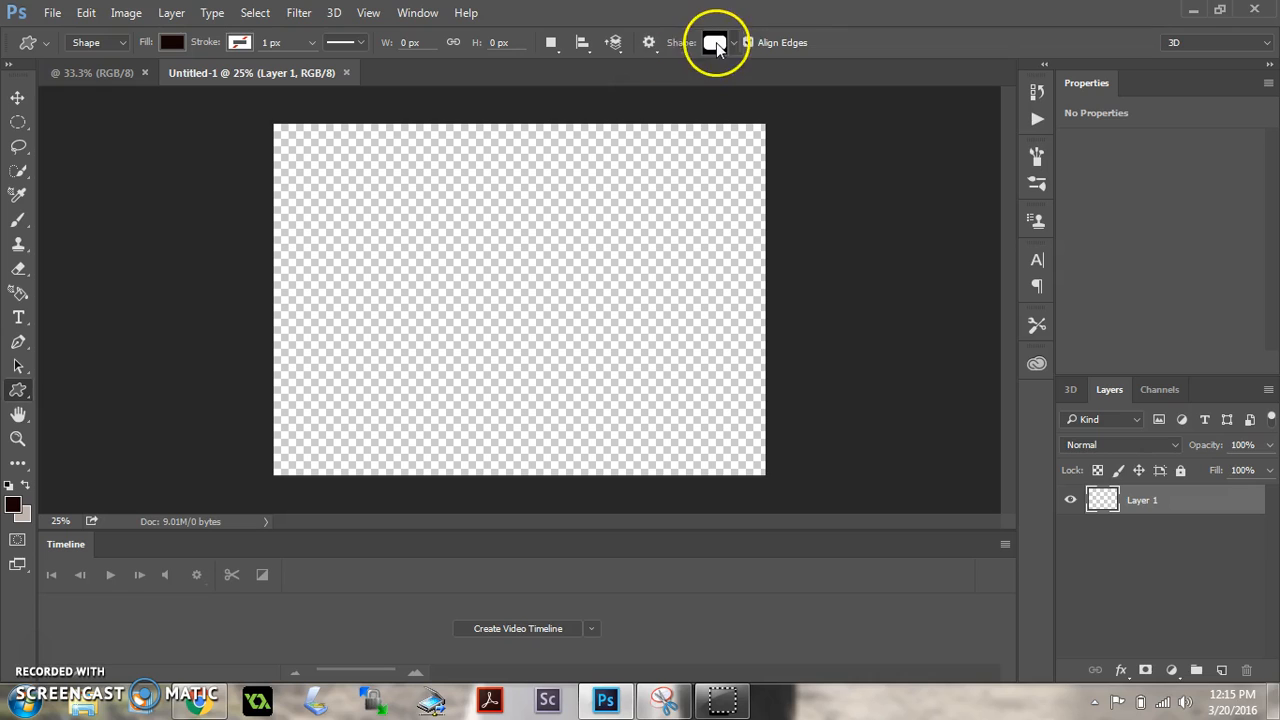
In Photoshop, choose the solid-circle-with-outer-ring custom shape and draw it about 1044 by 1044 px near the middle of the canvas.
click(733, 43)
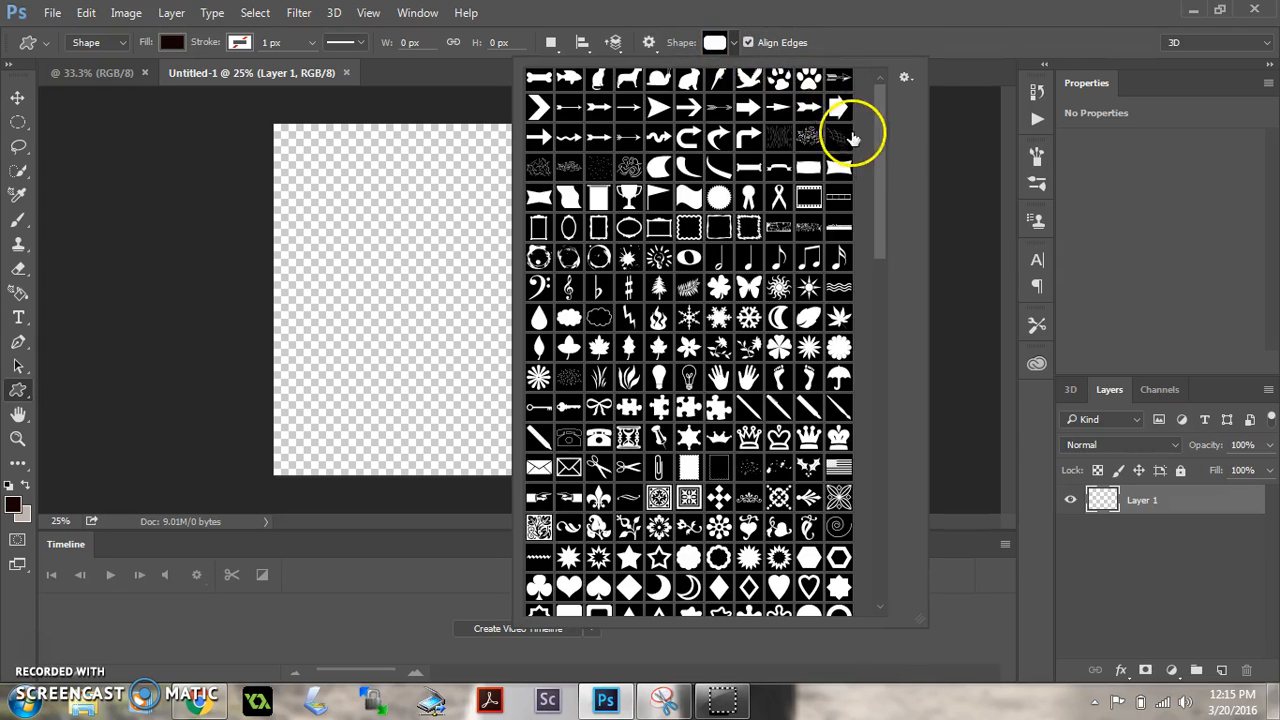
drag(879, 140, 872, 496)
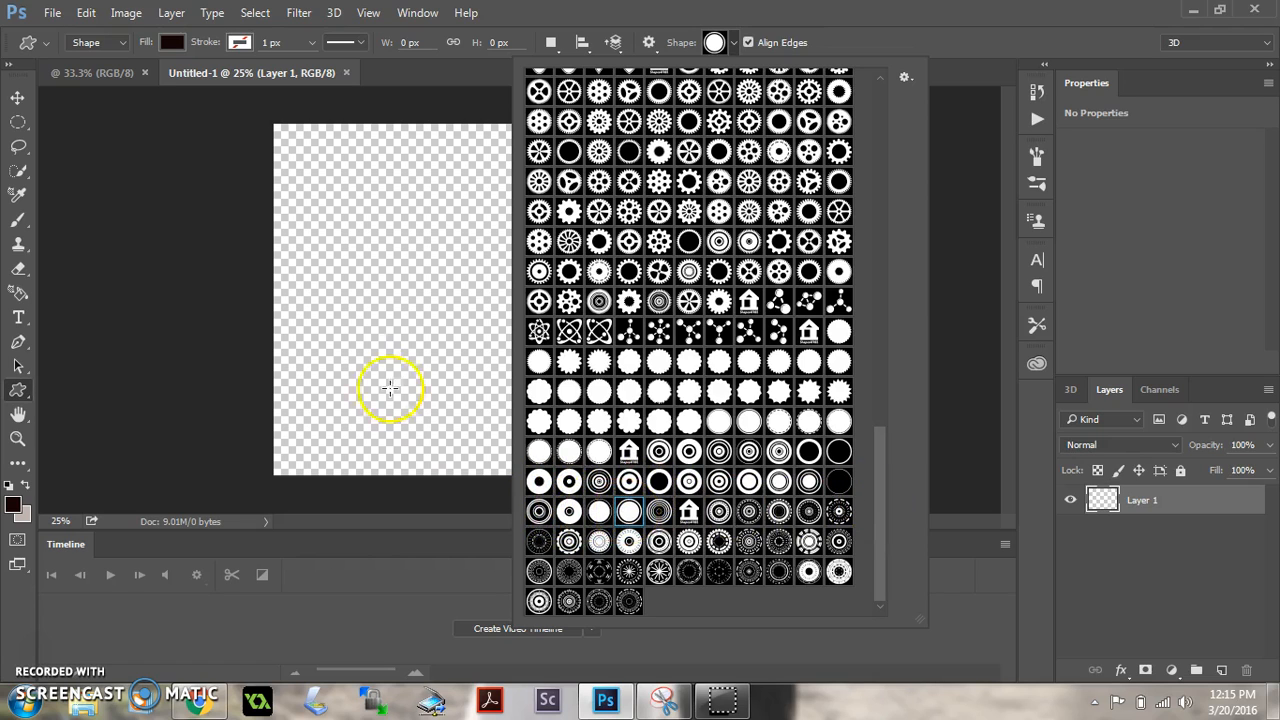
click(370, 194)
drag(370, 194, 738, 438)
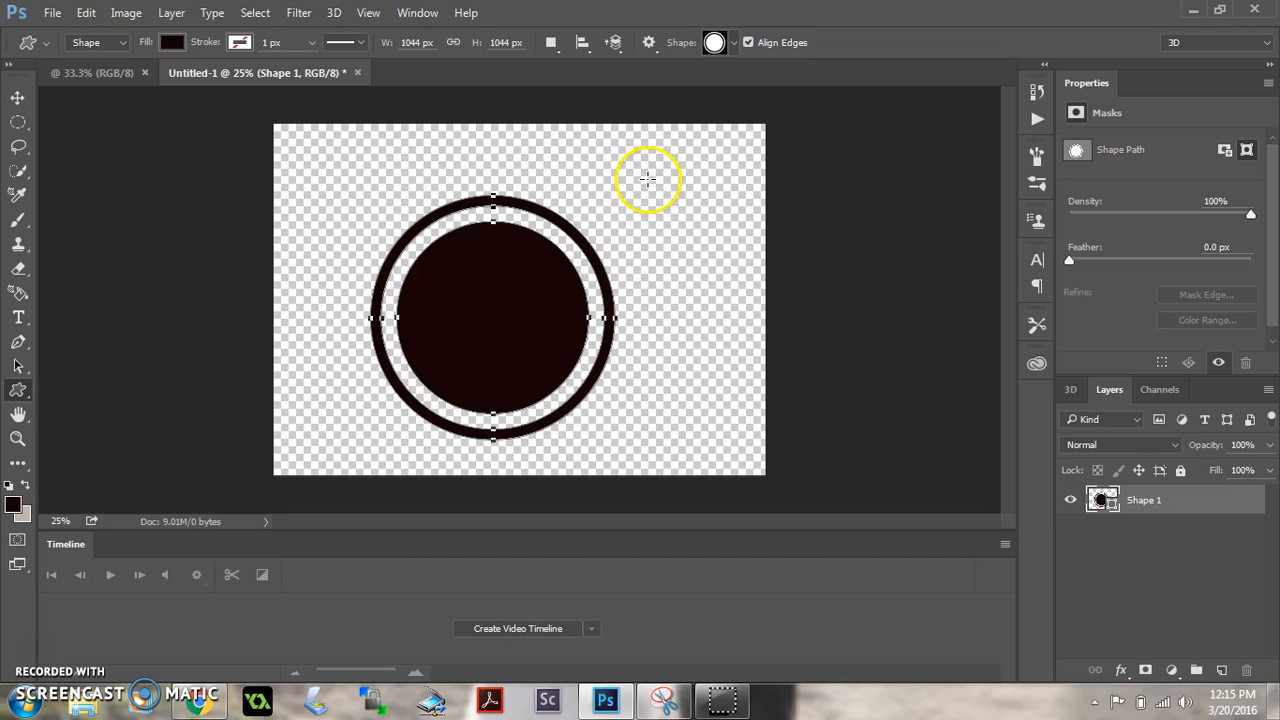
Try drawing a second, stretched copy of the ring shape about 360 by 716 px beside the circle, and undo it.
drag(646, 177, 728, 341)
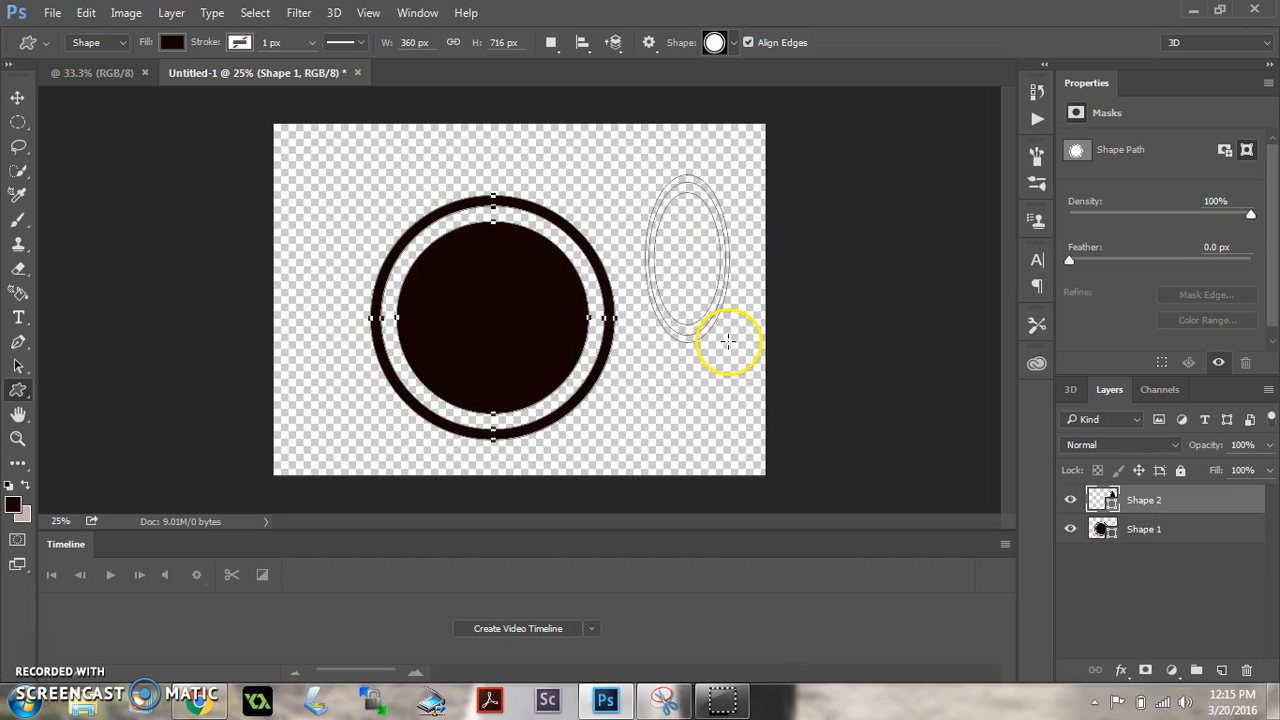
key(ctrl+z)
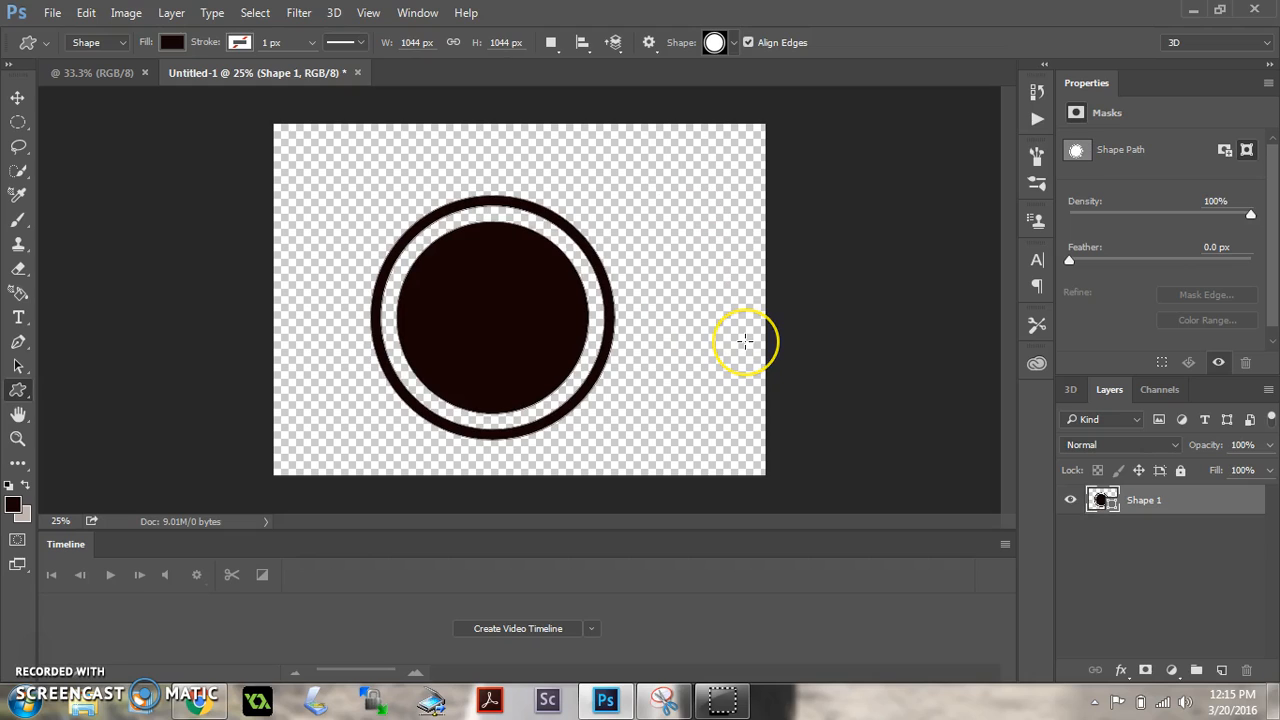
click(563, 343)
click(393, 340)
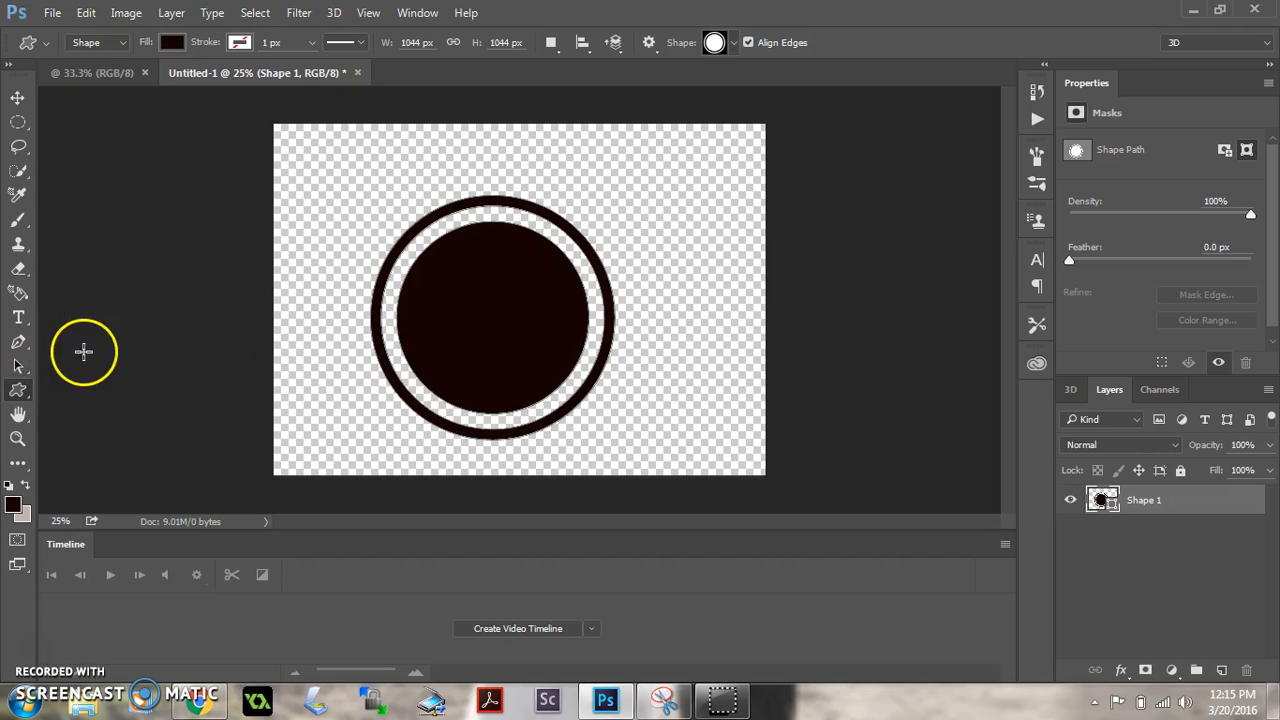
Activate the Type tool and set its font to Blakely Bold.
click(19, 318)
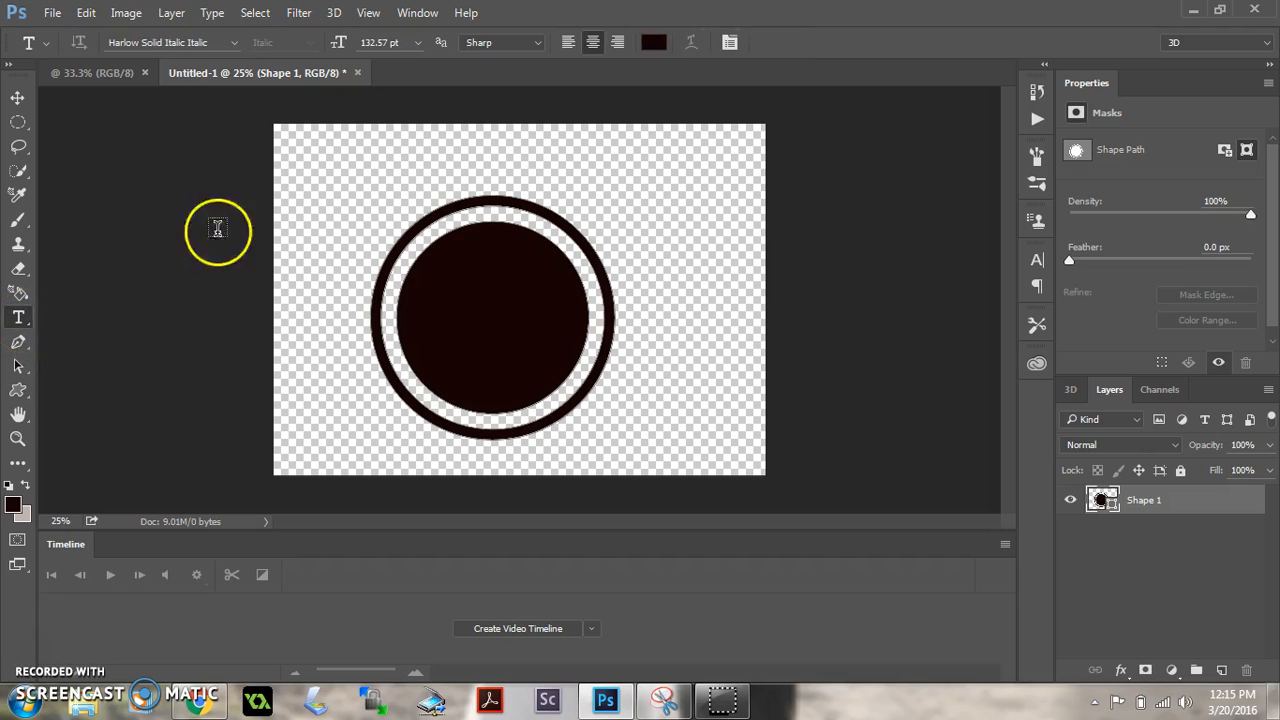
click(233, 43)
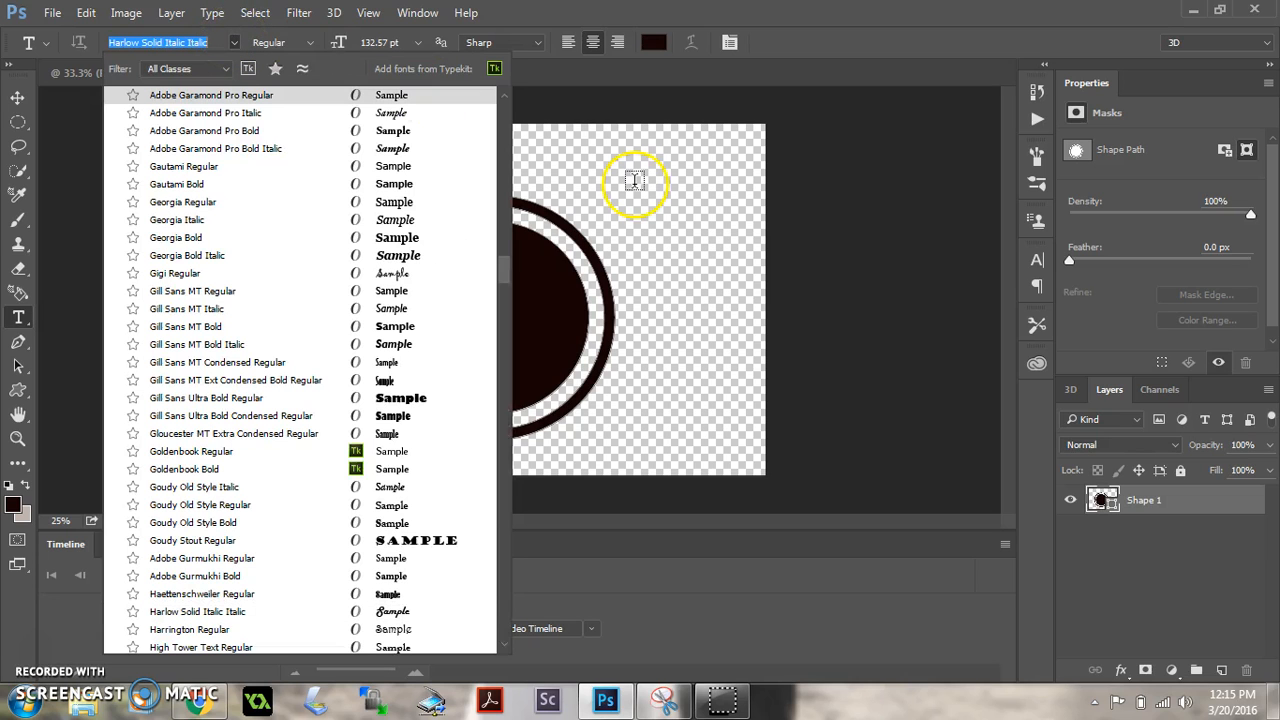
drag(506, 268, 499, 90)
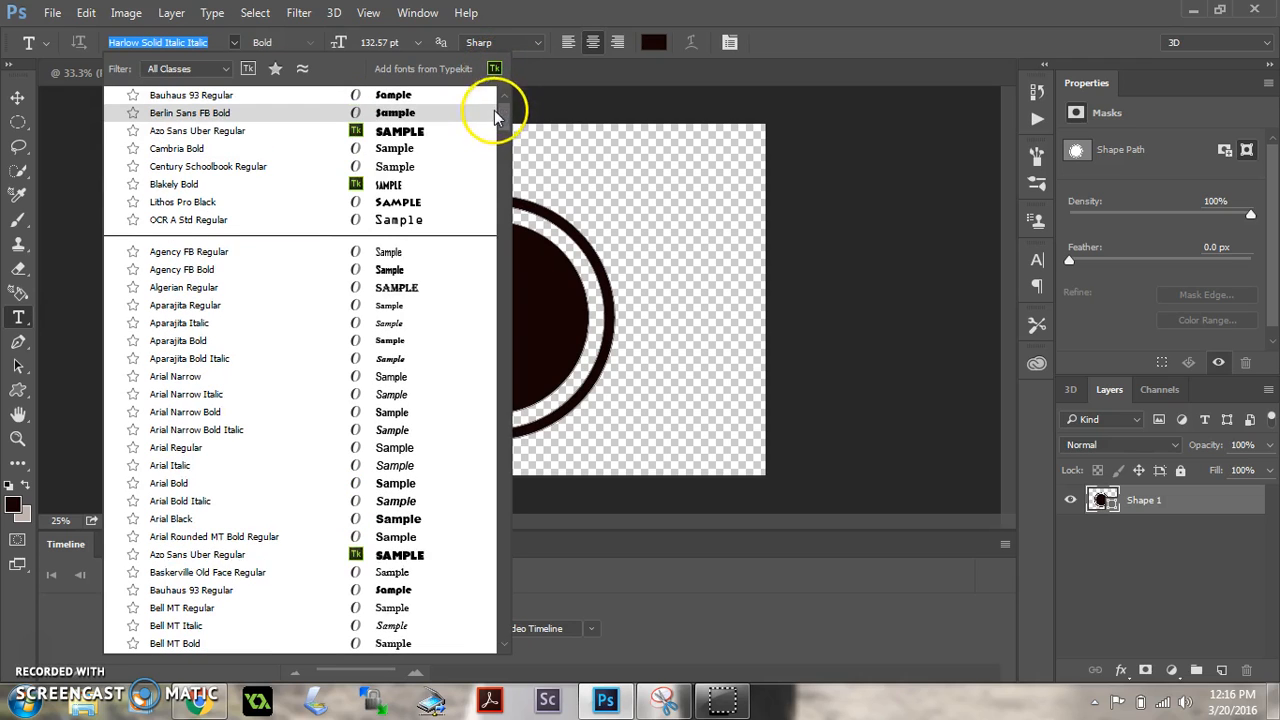
drag(499, 114, 497, 134)
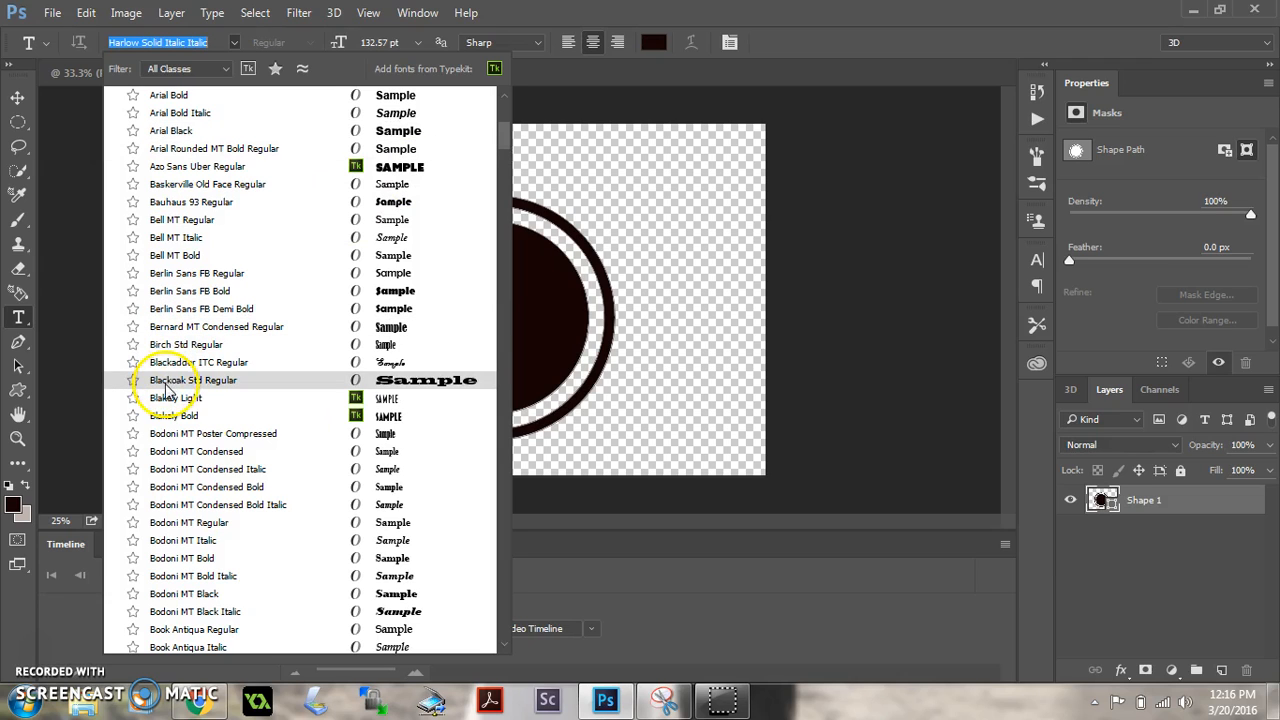
click(172, 418)
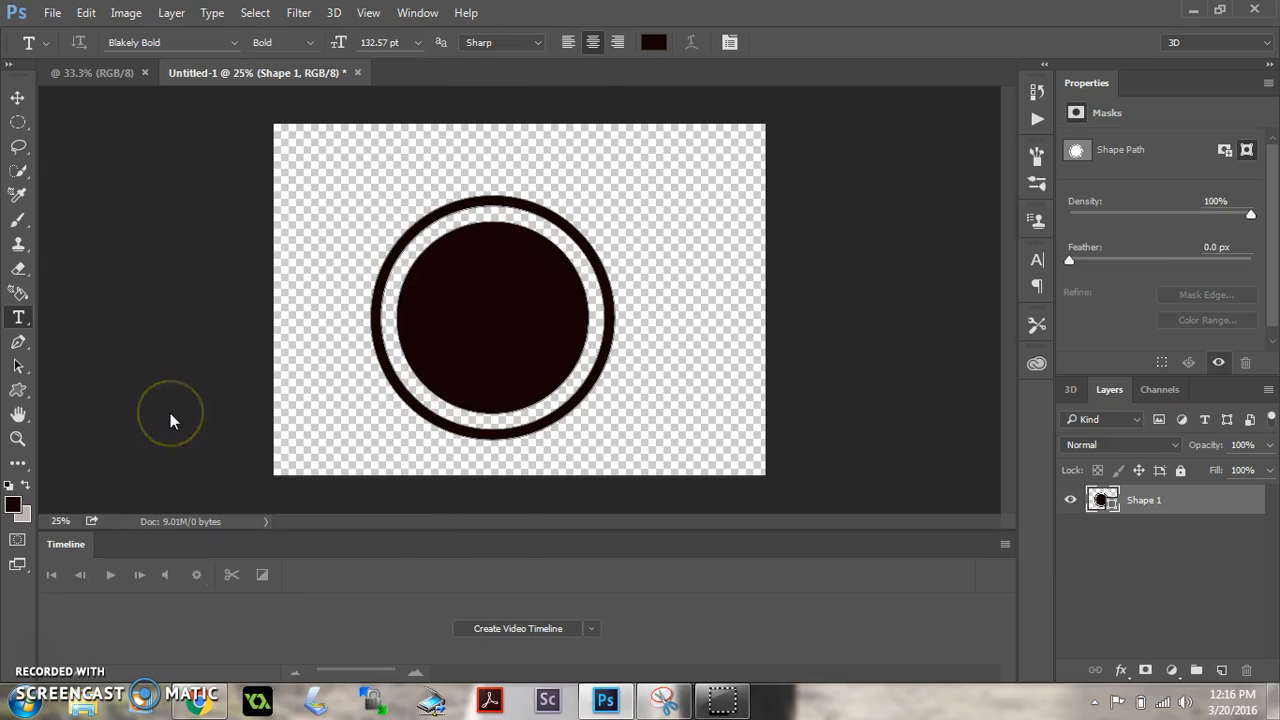
Add the text LOGO in 72 pt orange-red type beside the circle and move it onto the upper half of the black disc.
click(237, 277)
click(408, 271)
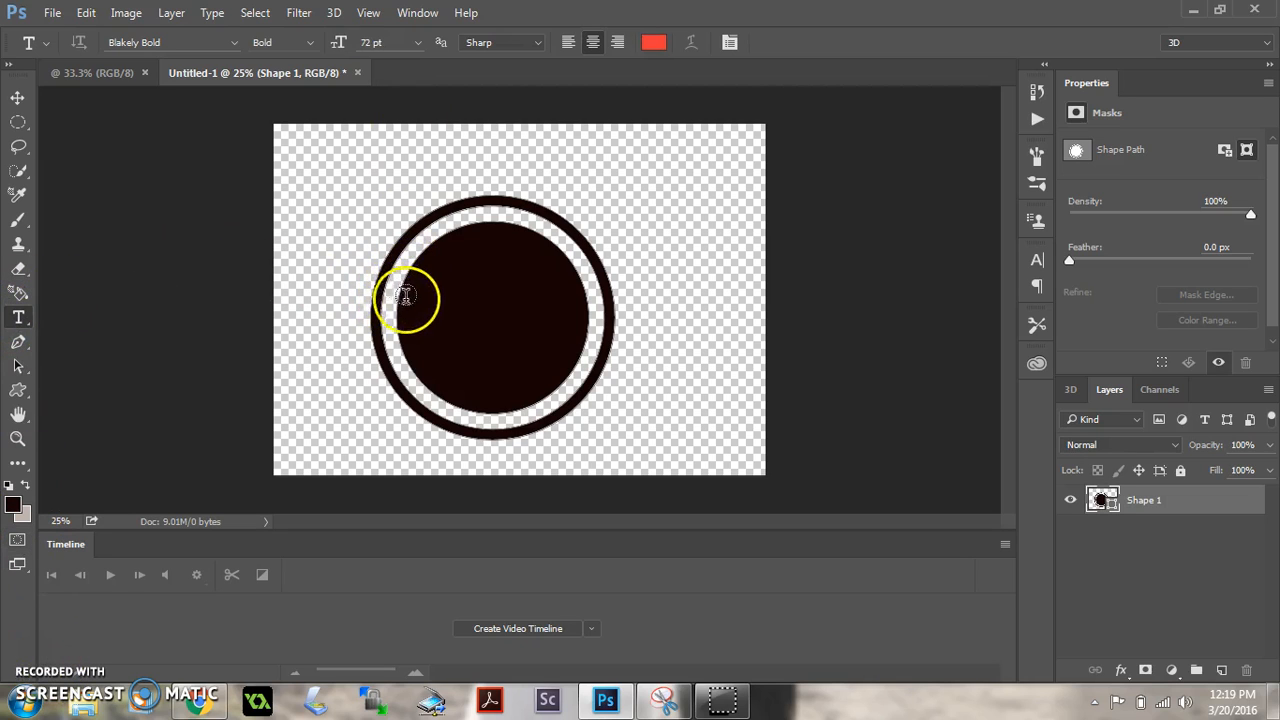
click(310, 310)
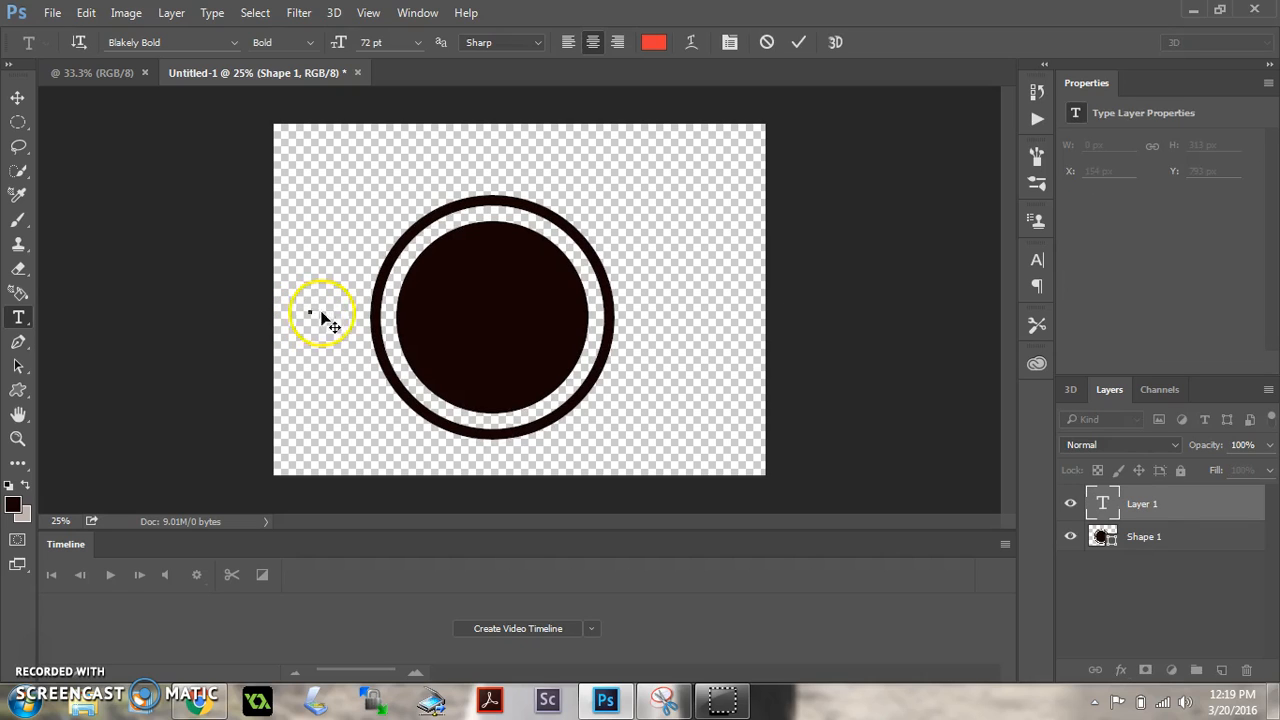
text(OGO)
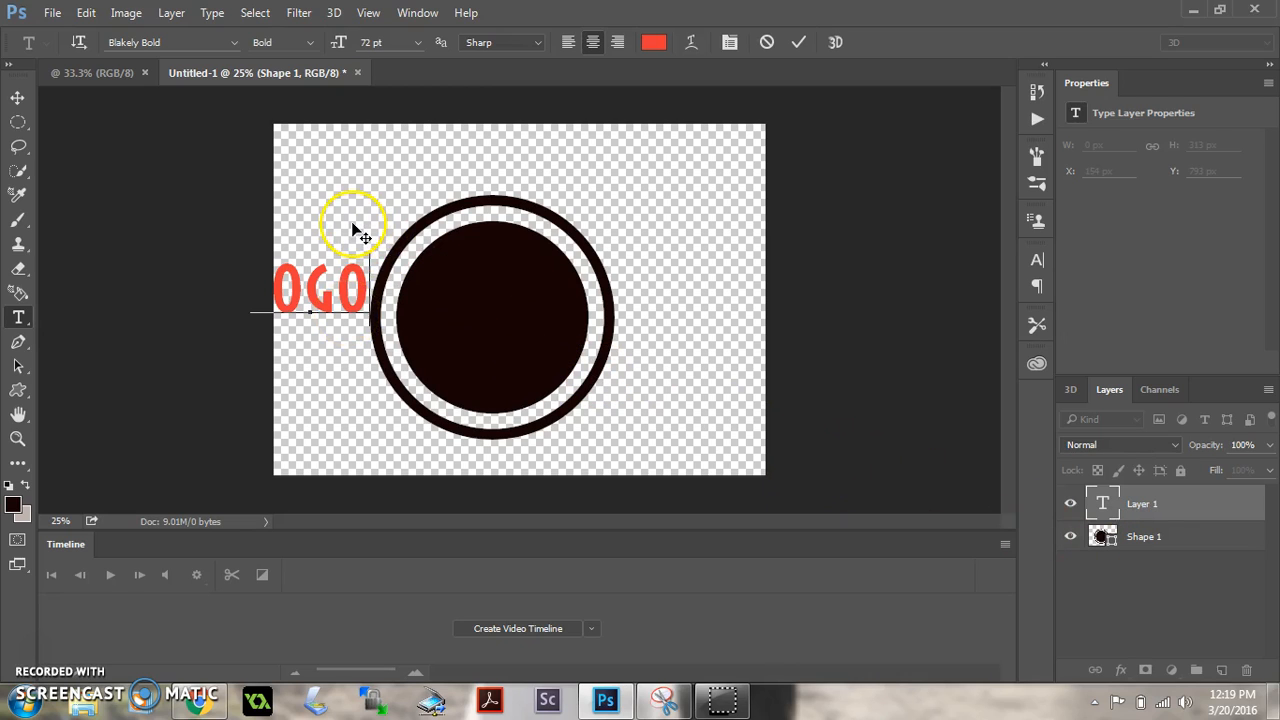
click(17, 97)
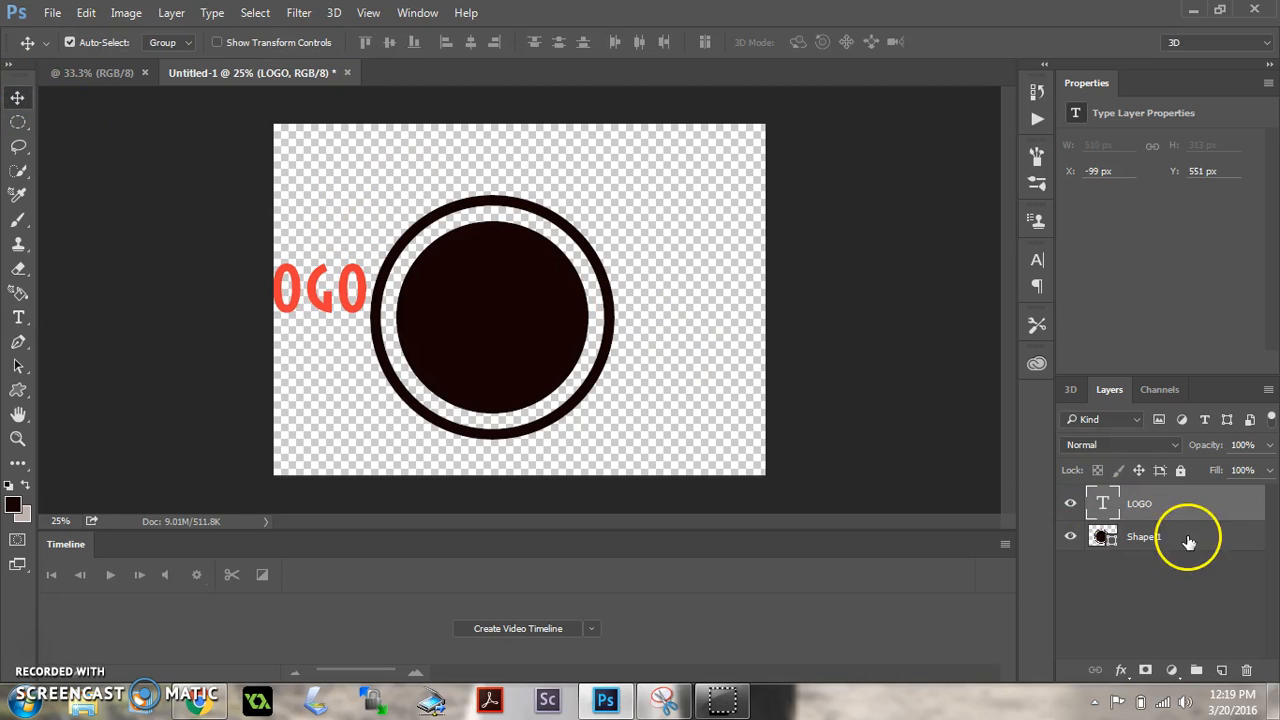
drag(309, 289, 485, 292)
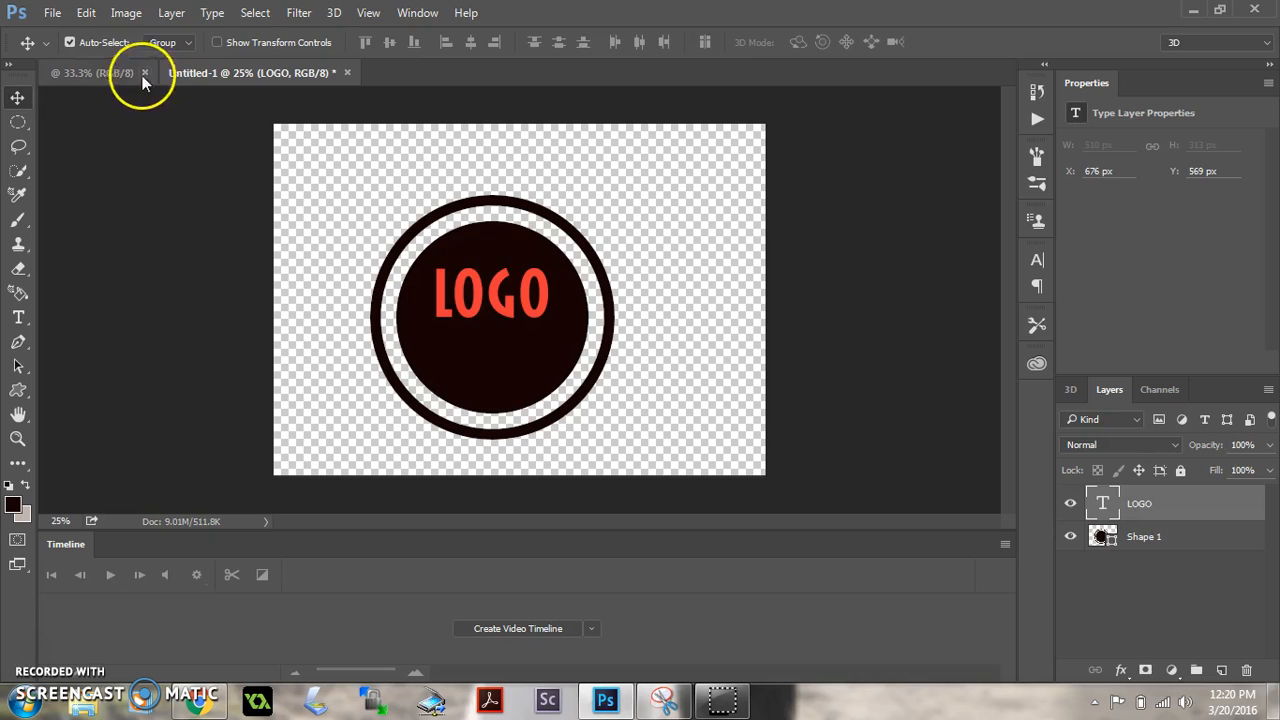
Enlarge the LOGO text with Free Transform to about 590 px wide, keeping it inside the black disc.
click(87, 14)
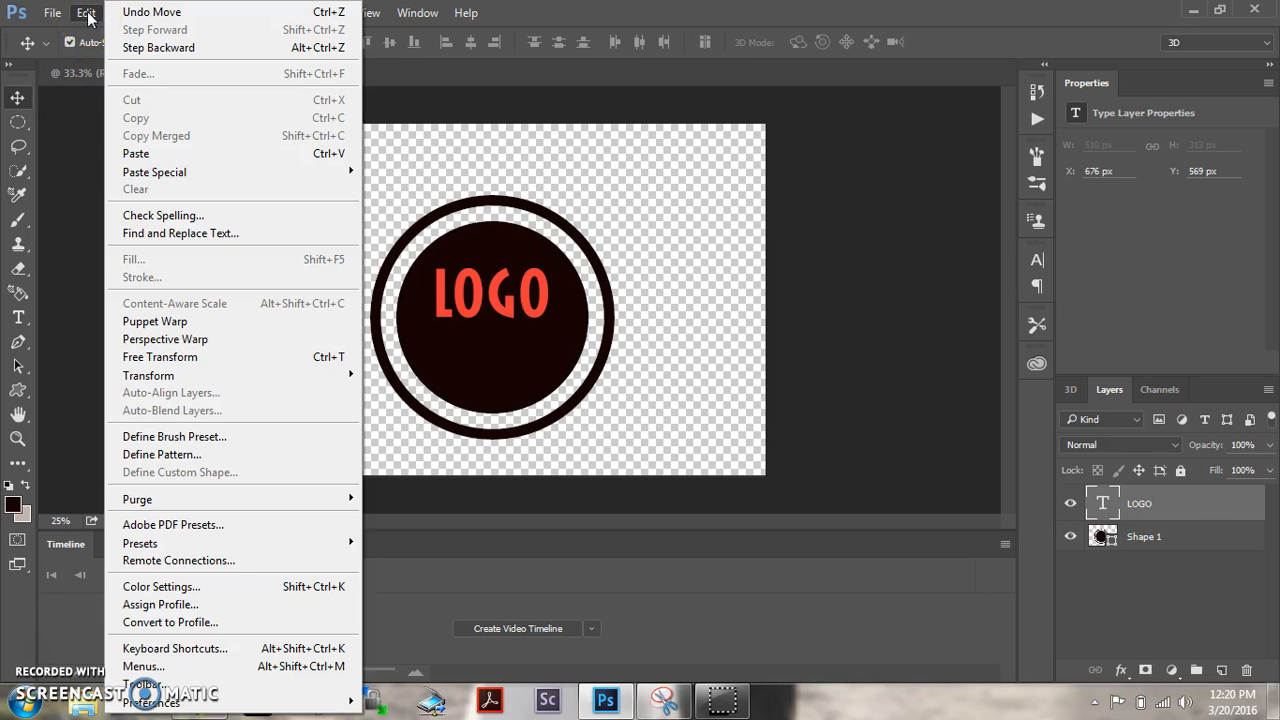
click(170, 357)
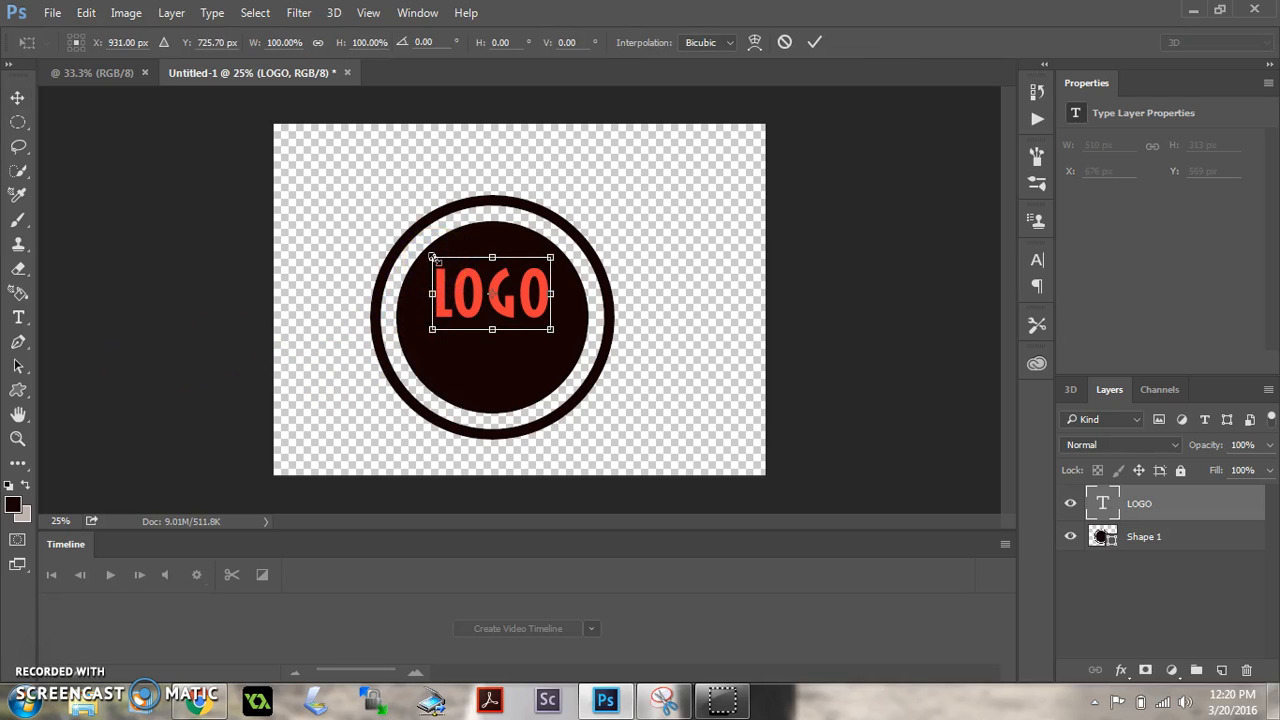
drag(550, 329, 569, 348)
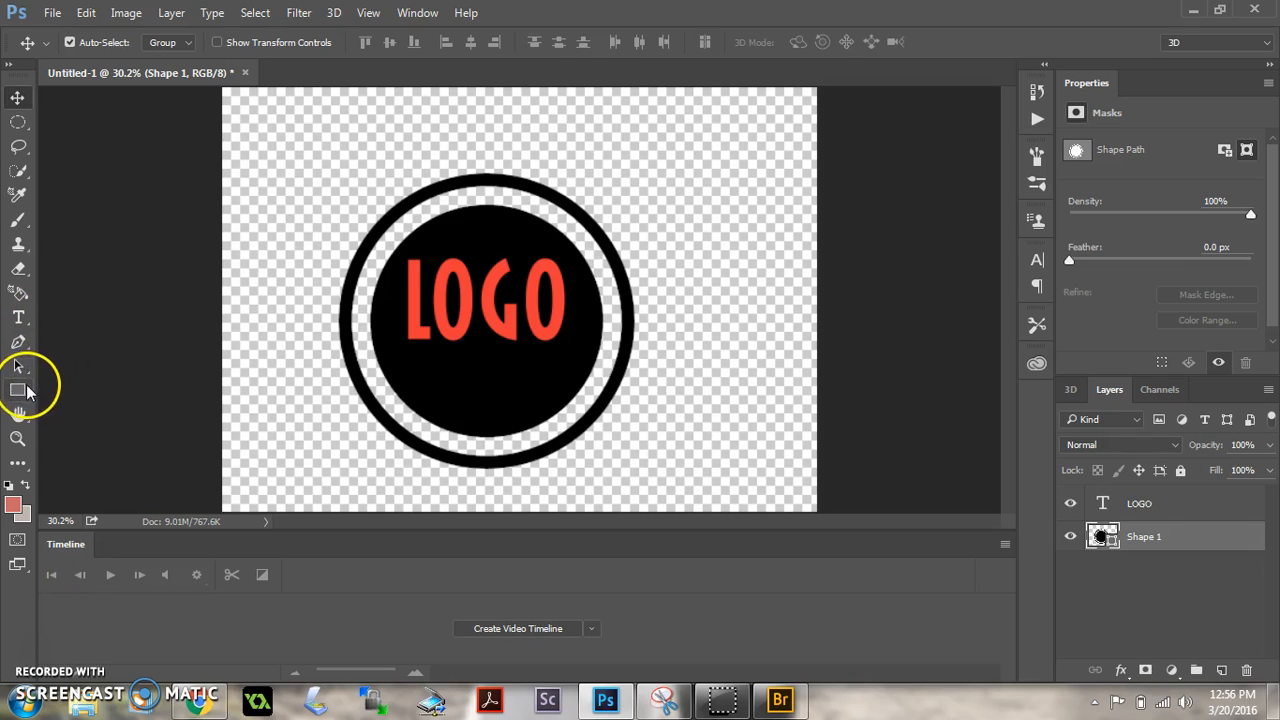
Draw a thin horizontal rectangle about 229 by 21 px on the black disc, just below the start of LOGO.
click(18, 390)
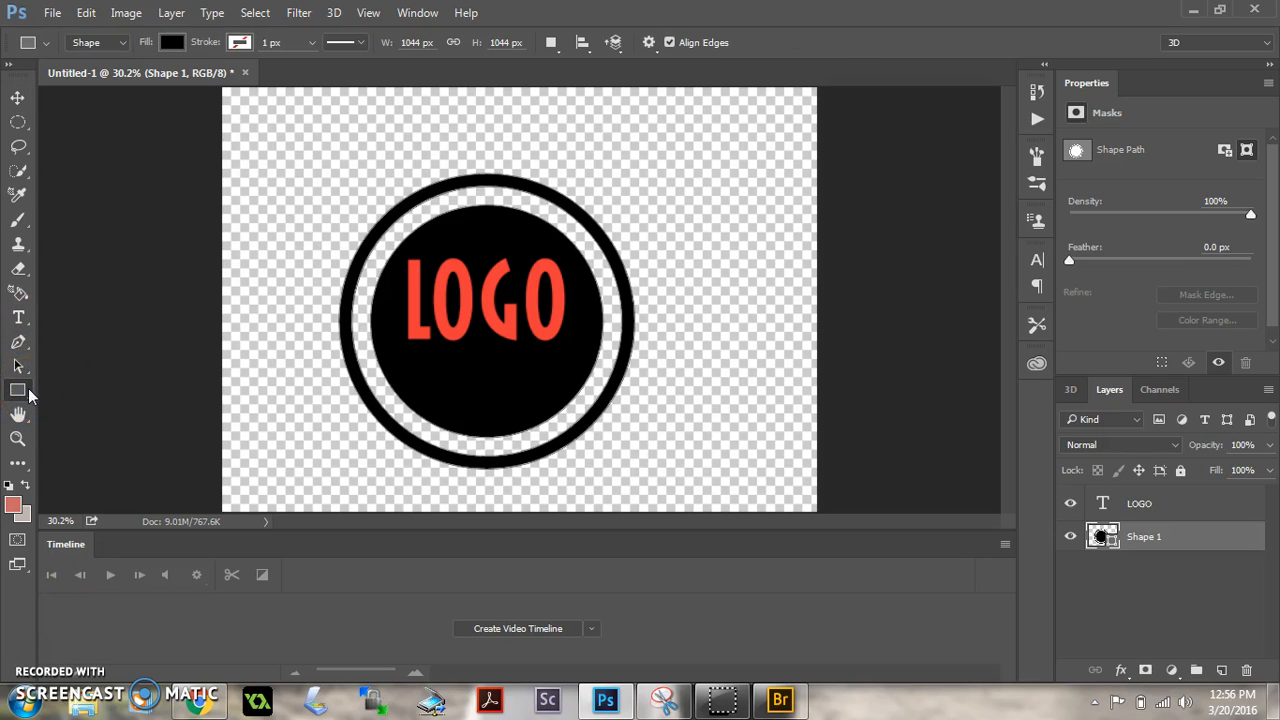
right_click(29, 392)
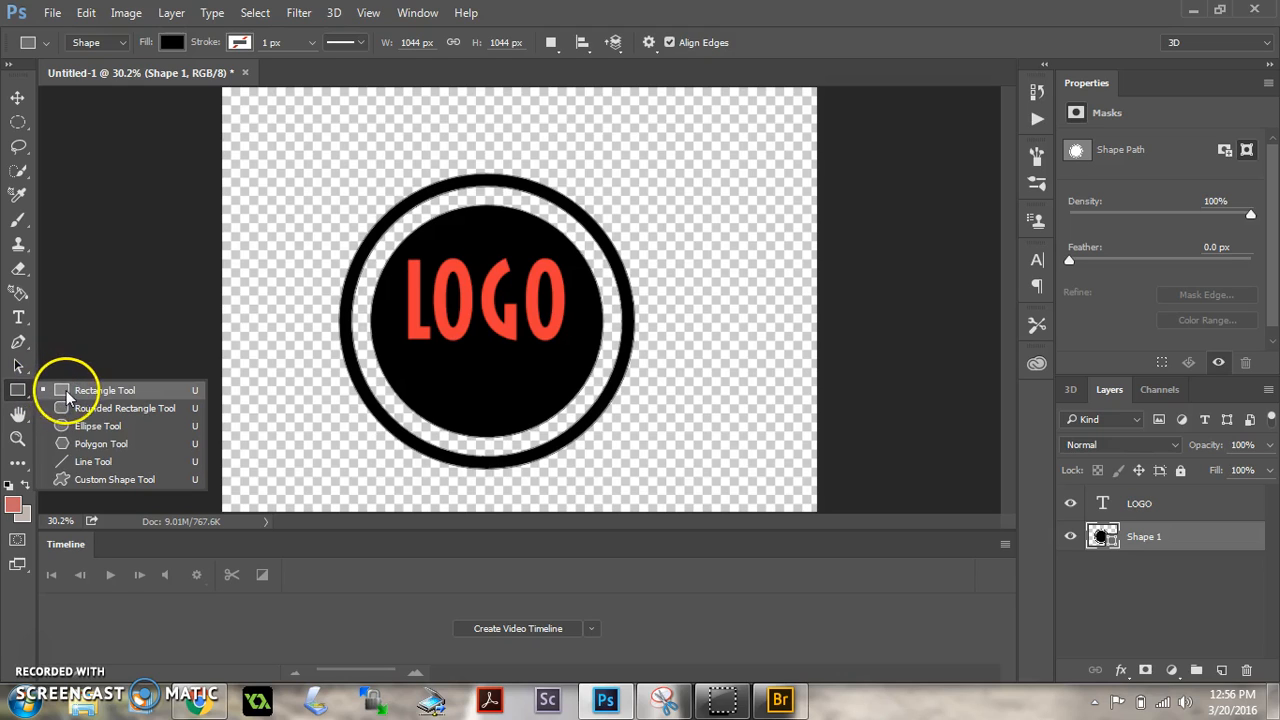
click(63, 389)
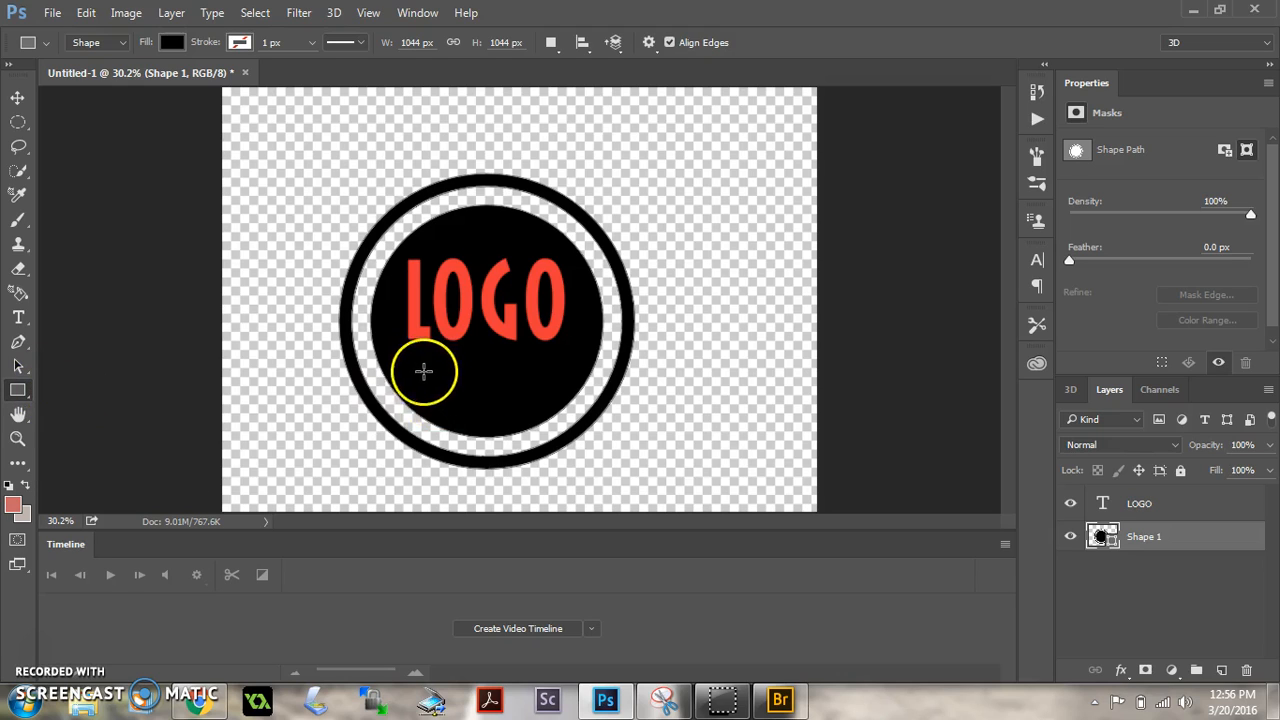
drag(404, 355, 468, 358)
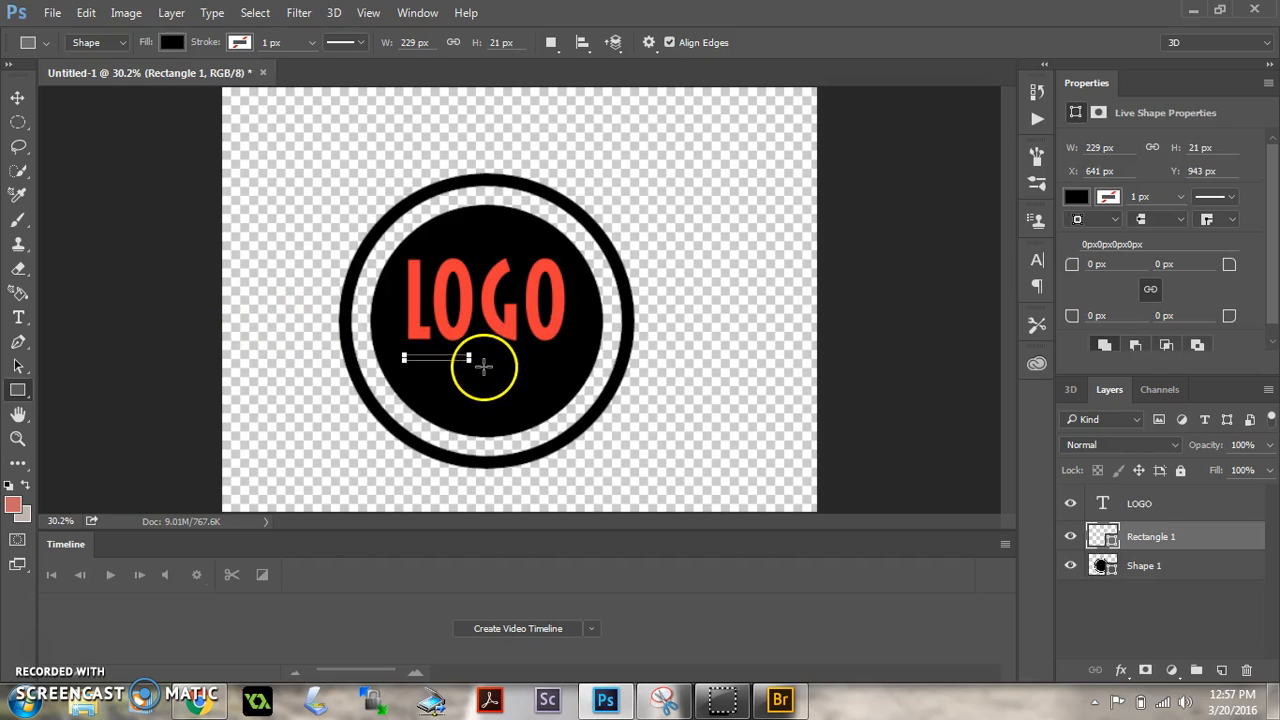
Rename the thin rectangle's layer line1 and fill the shape with red.
double_click(1175, 536)
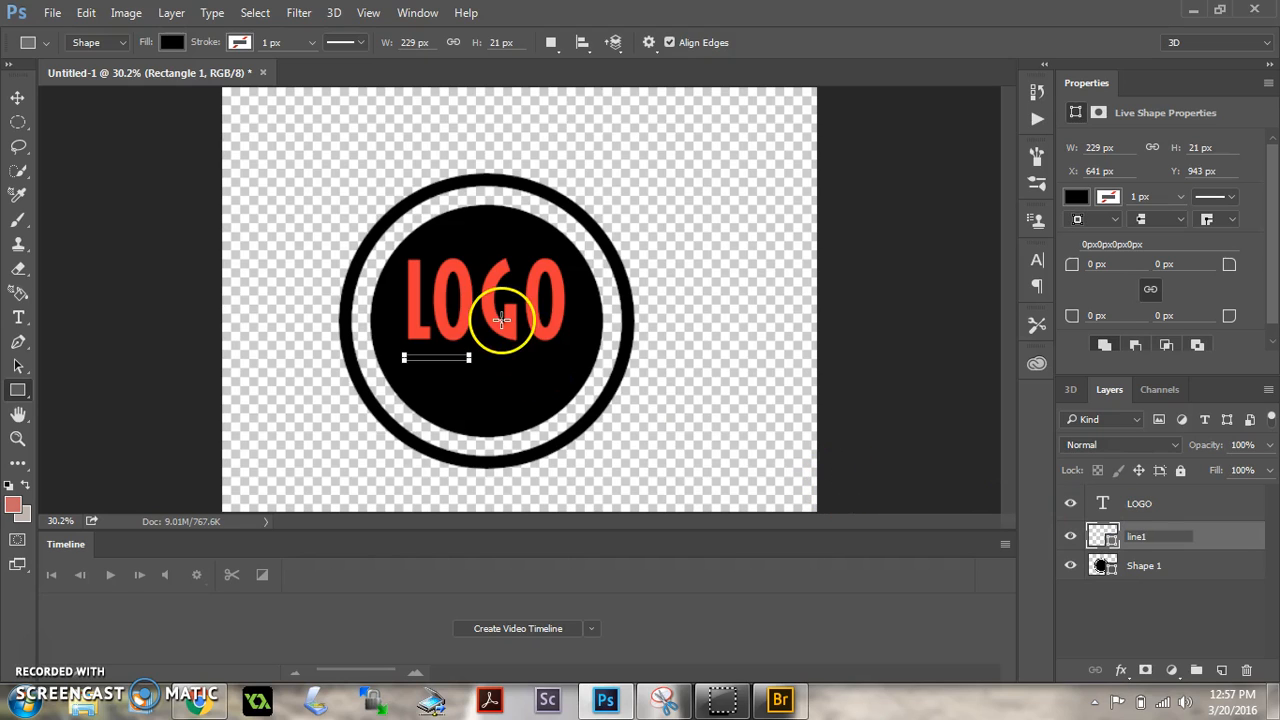
click(174, 48)
click(104, 140)
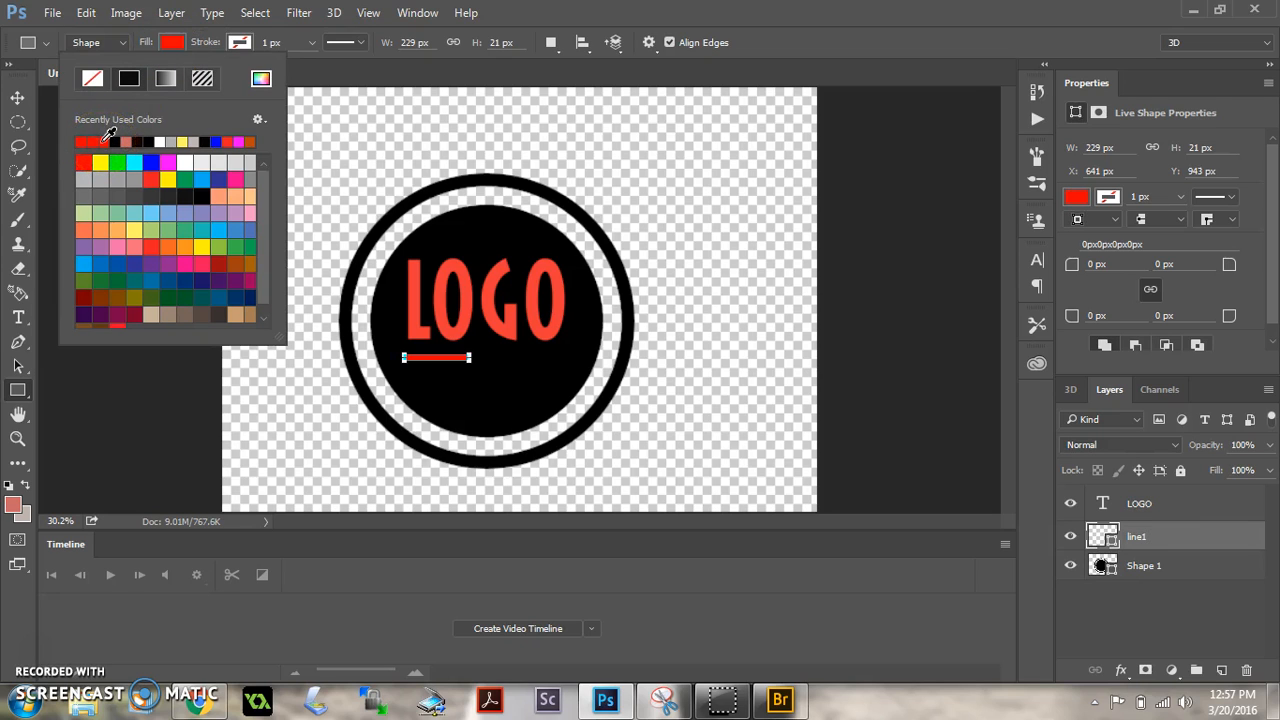
Shorten the red line with Free Transform to about 166 px wide, keeping its left end in place.
click(17, 98)
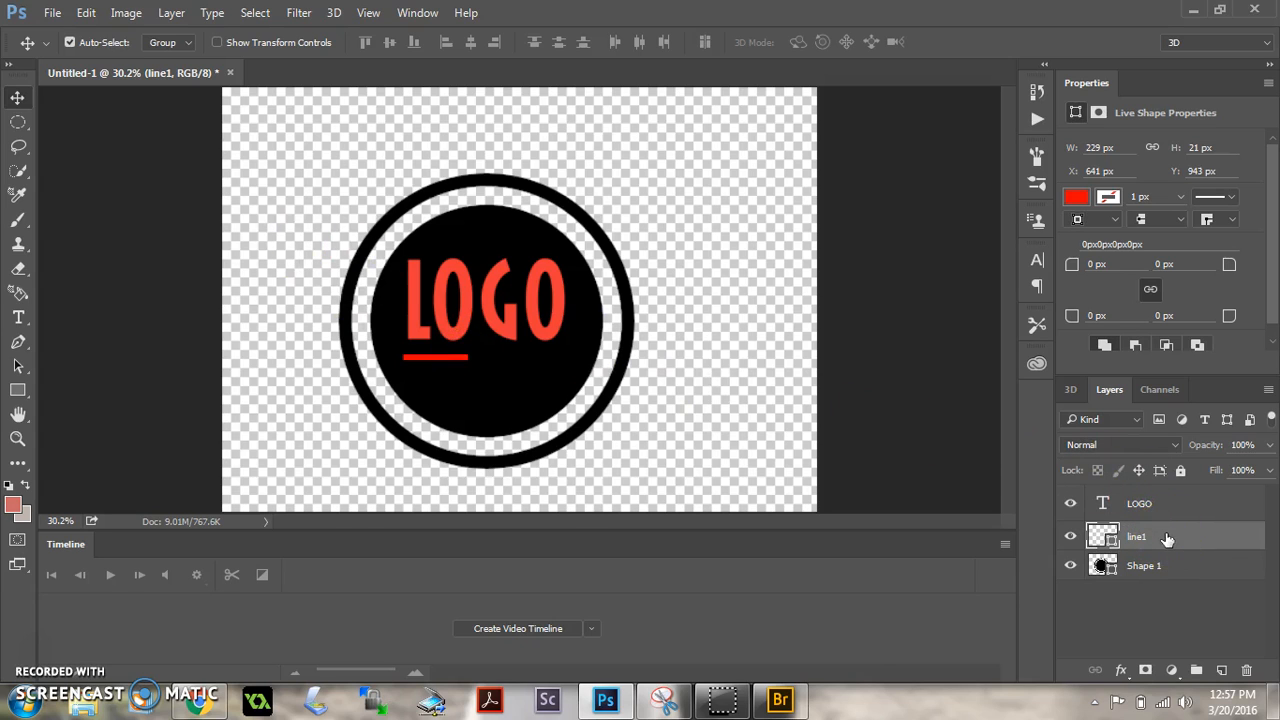
click(86, 13)
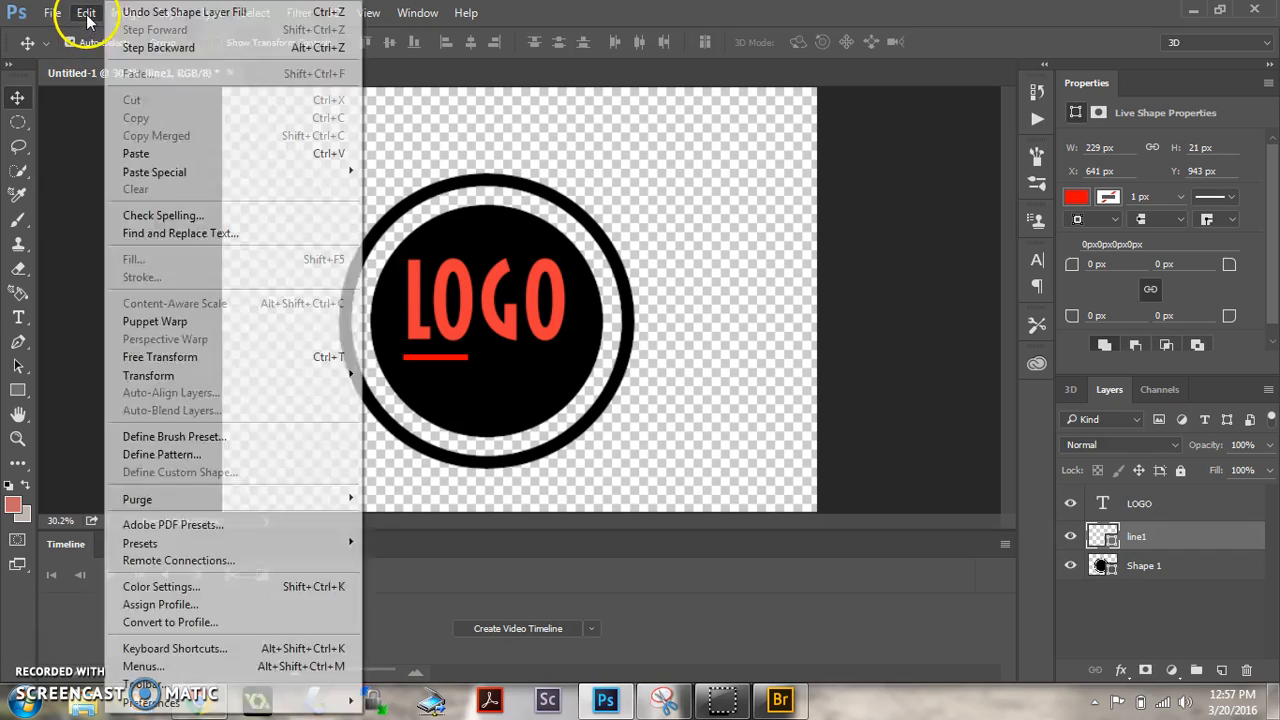
click(168, 352)
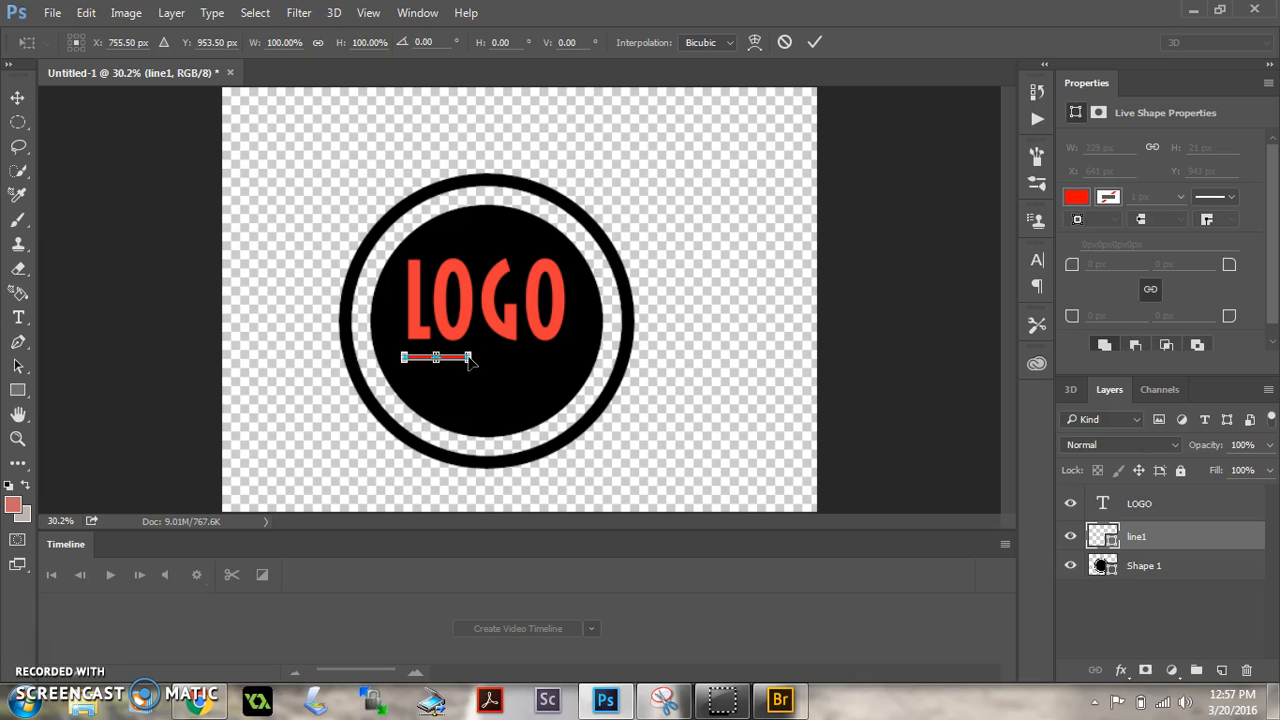
drag(470, 357, 453, 357)
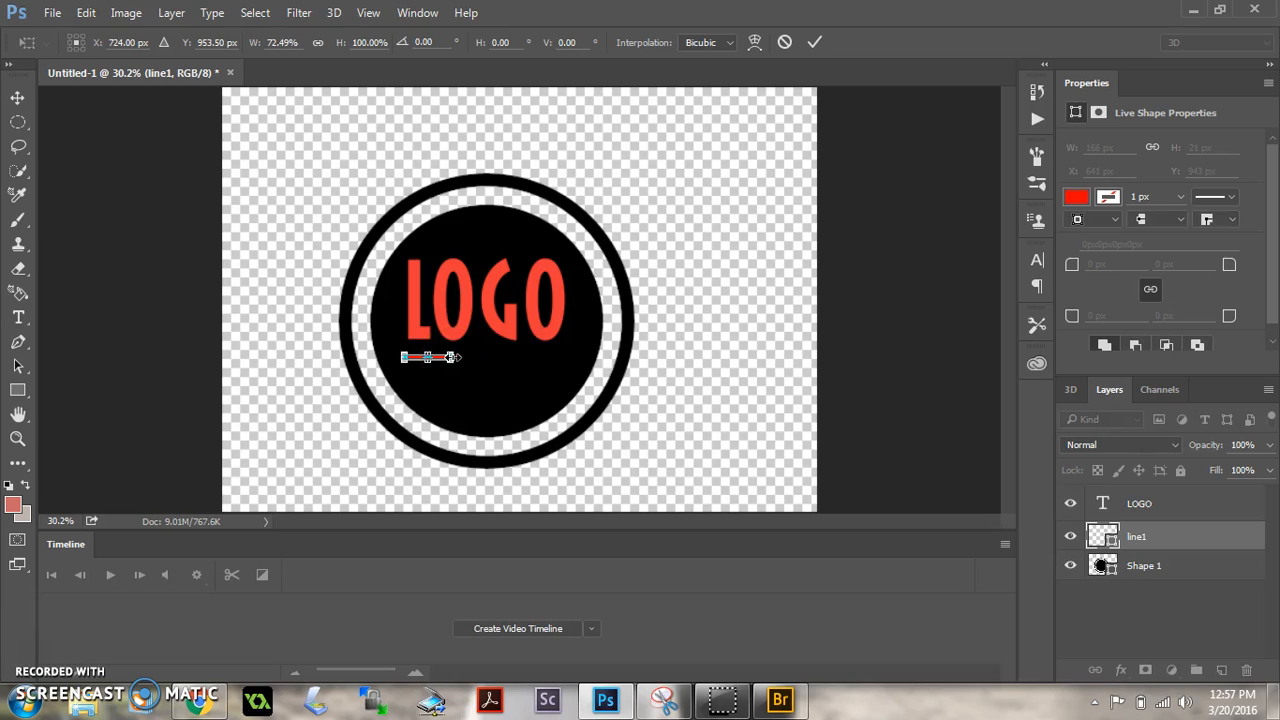
key(Return)
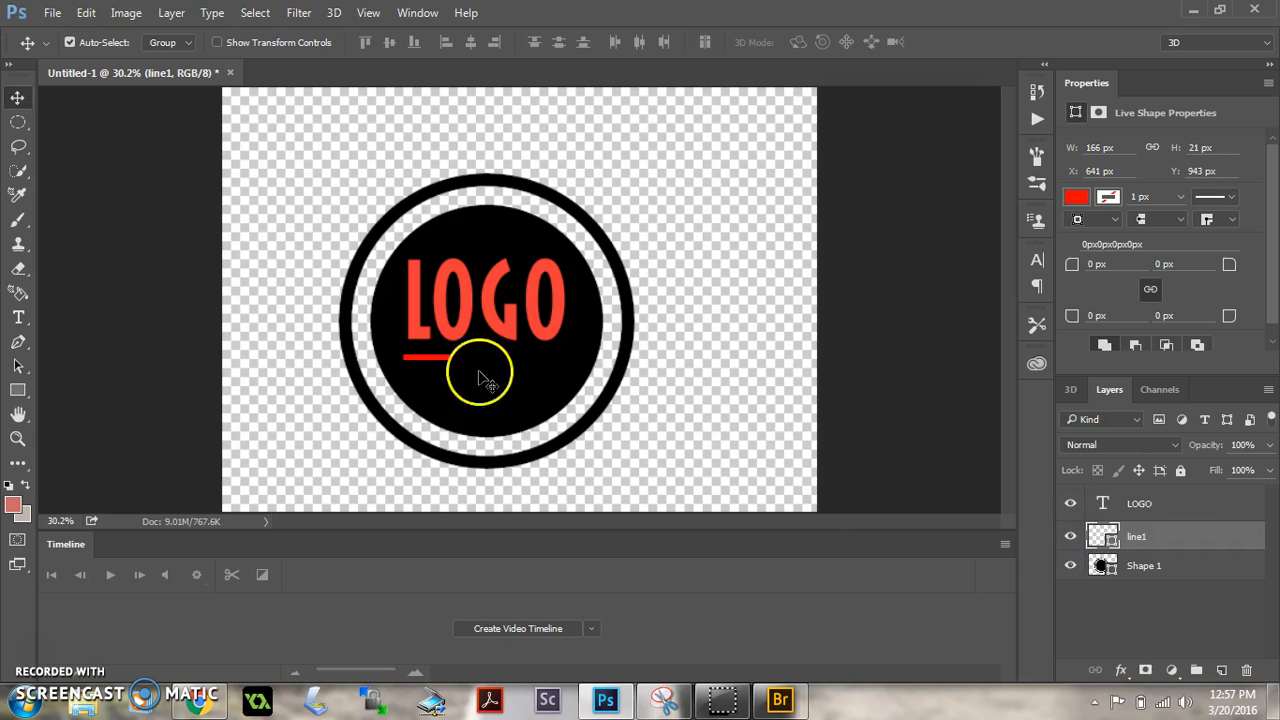
click(1148, 506)
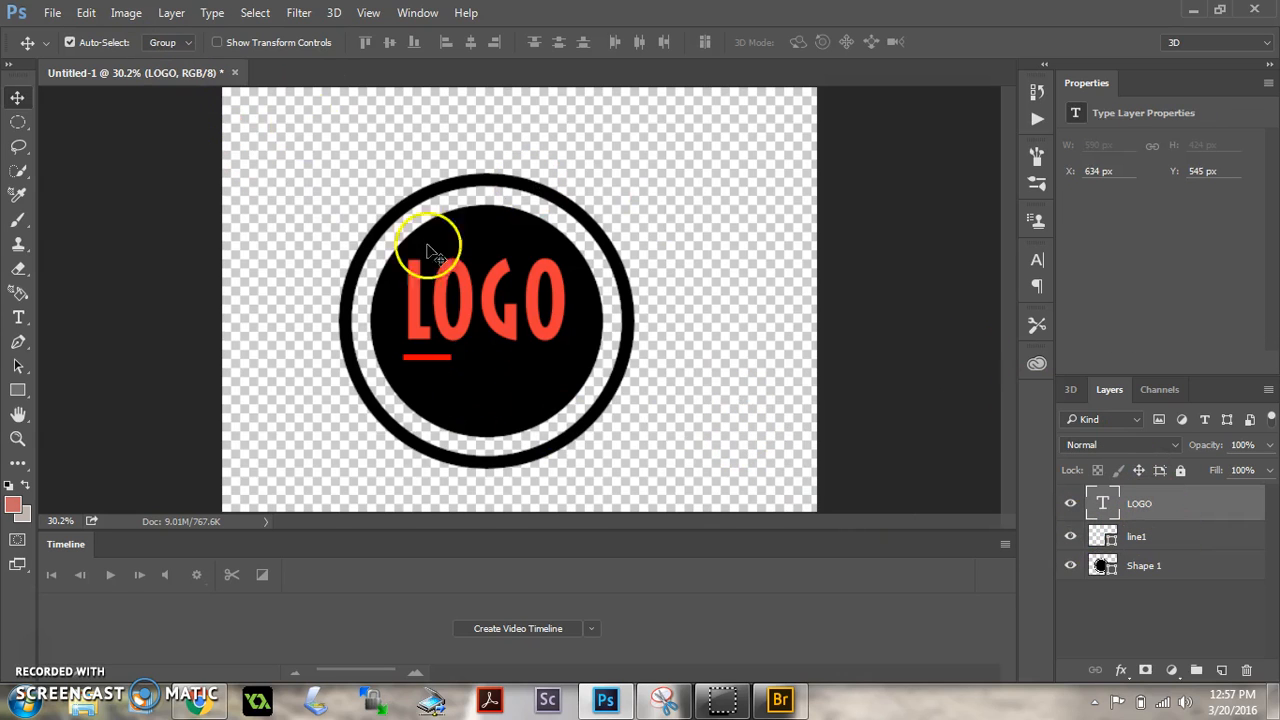
click(171, 13)
click(222, 47)
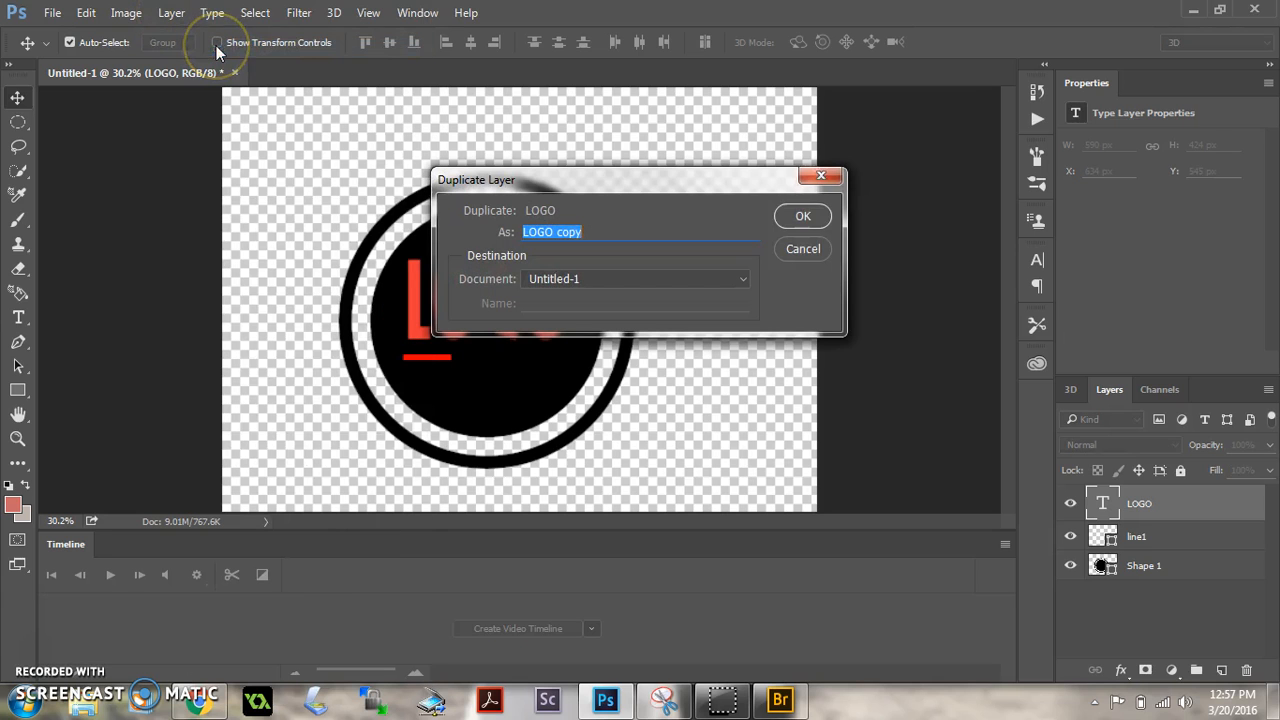
click(822, 176)
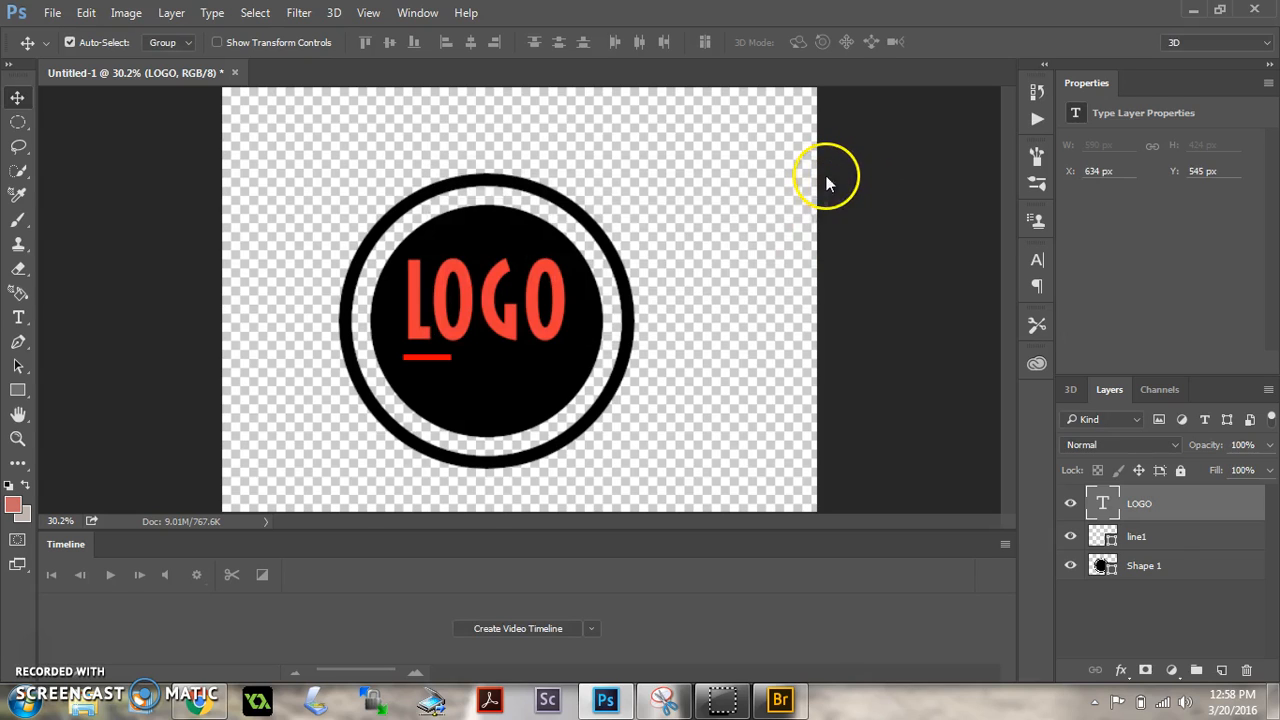
click(1160, 535)
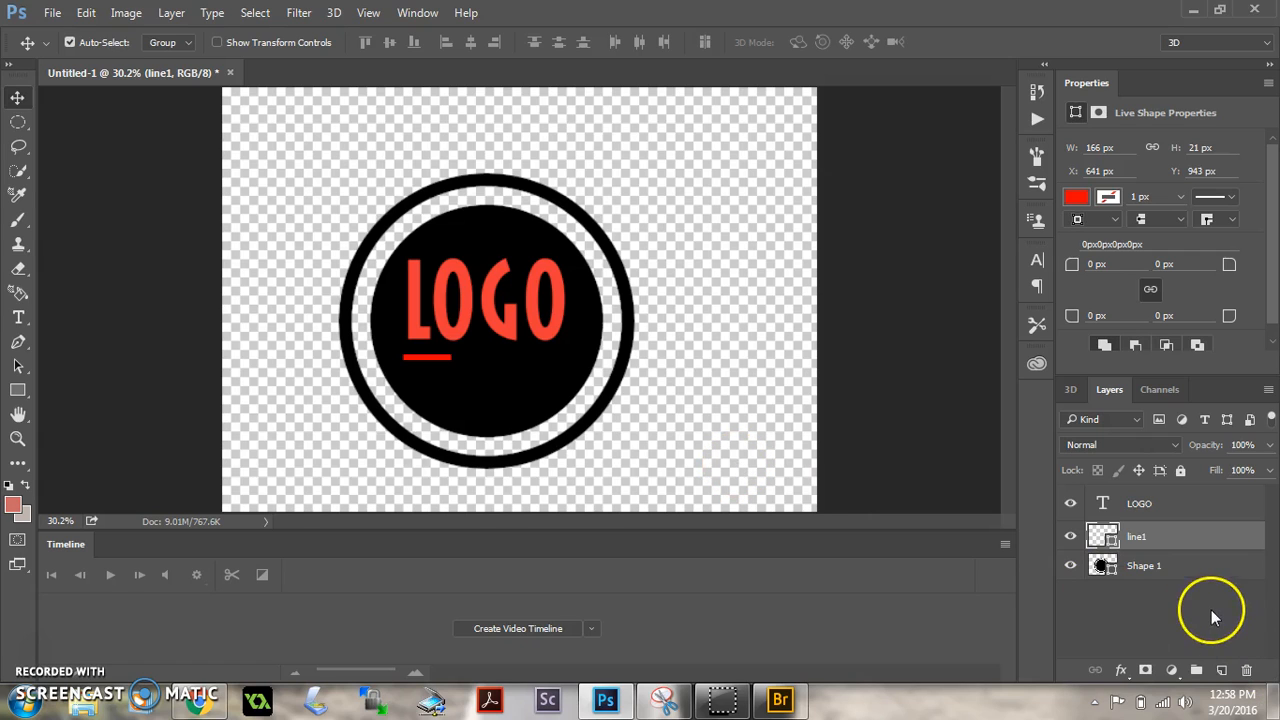
click(559, 389)
click(540, 325)
click(538, 318)
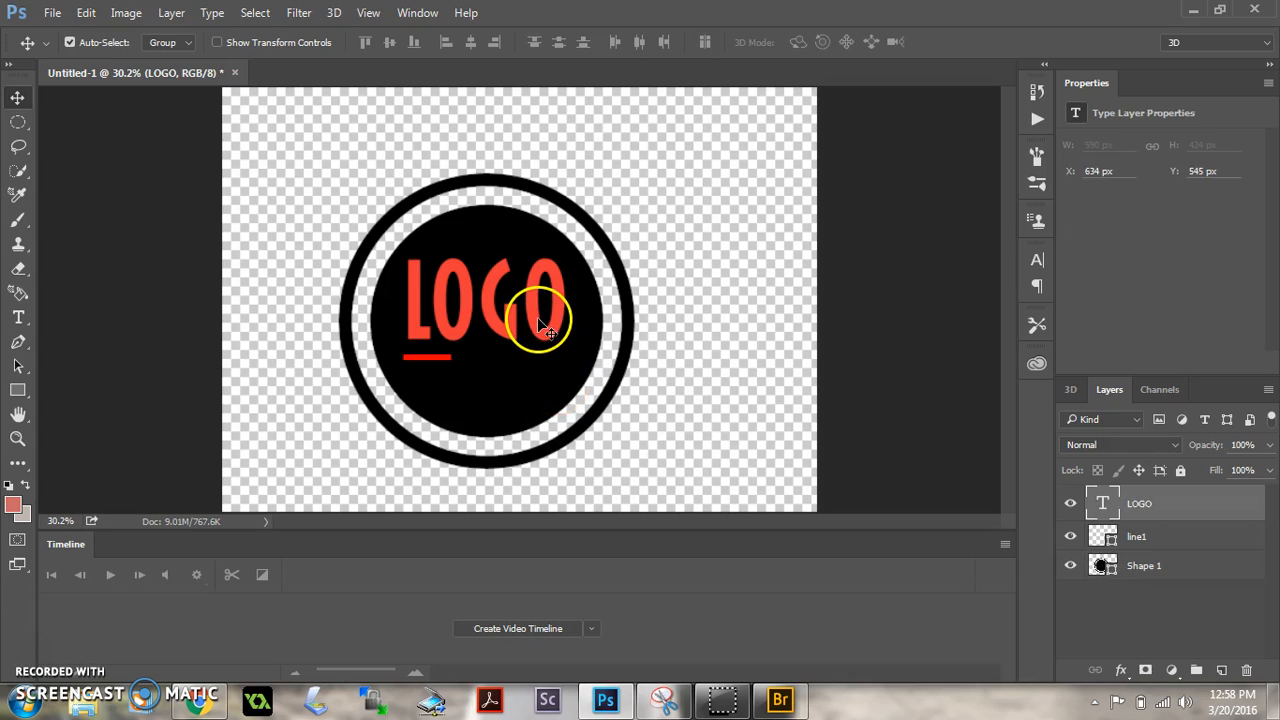
Duplicate the line1 layer within the same document.
click(1174, 545)
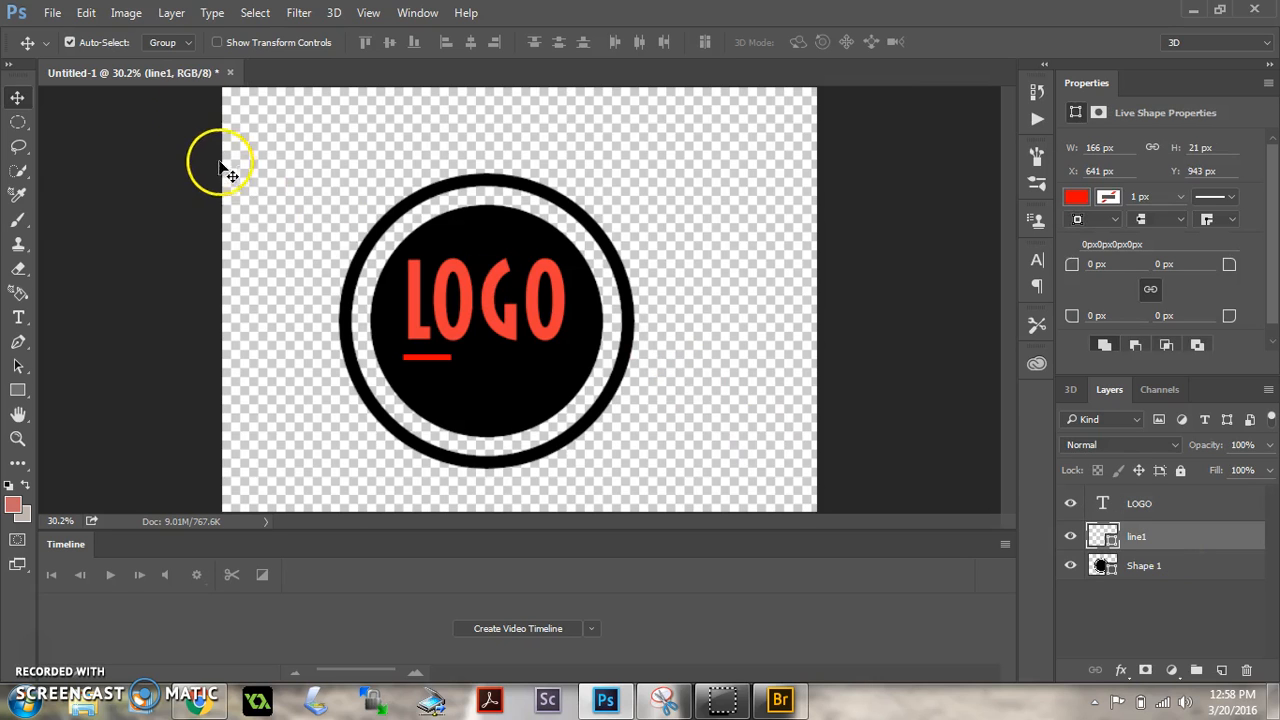
click(171, 12)
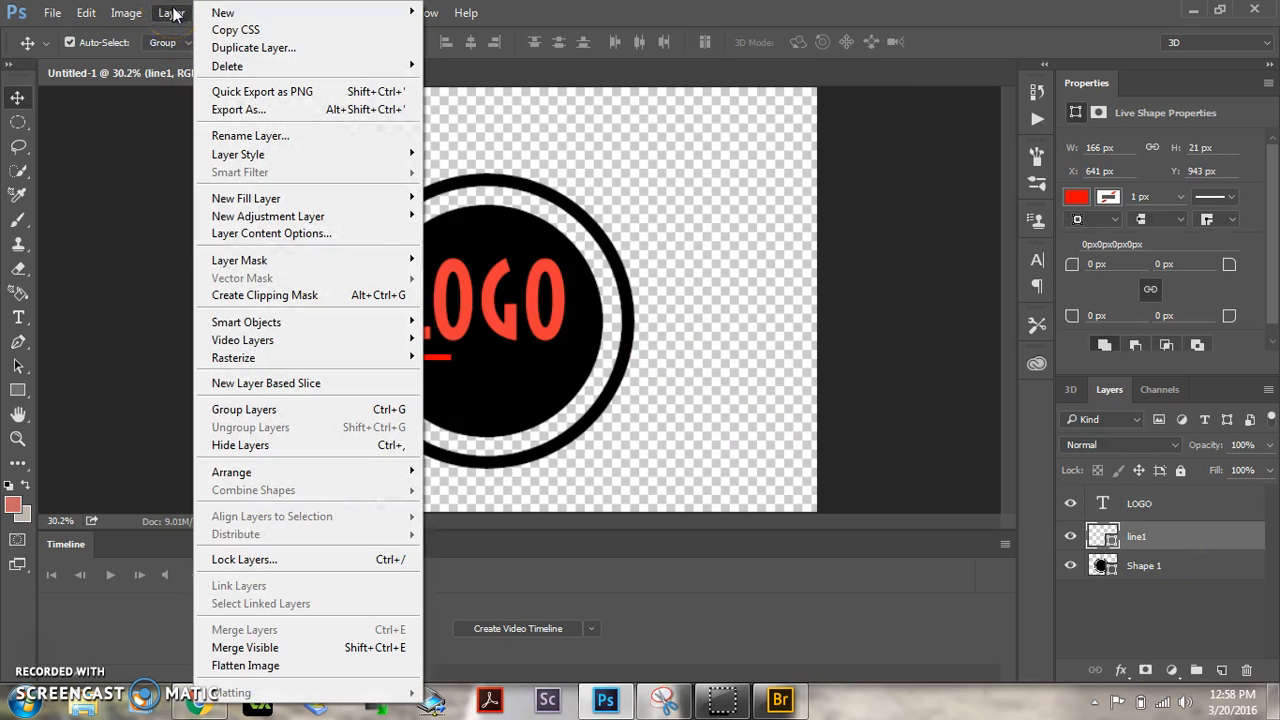
click(222, 47)
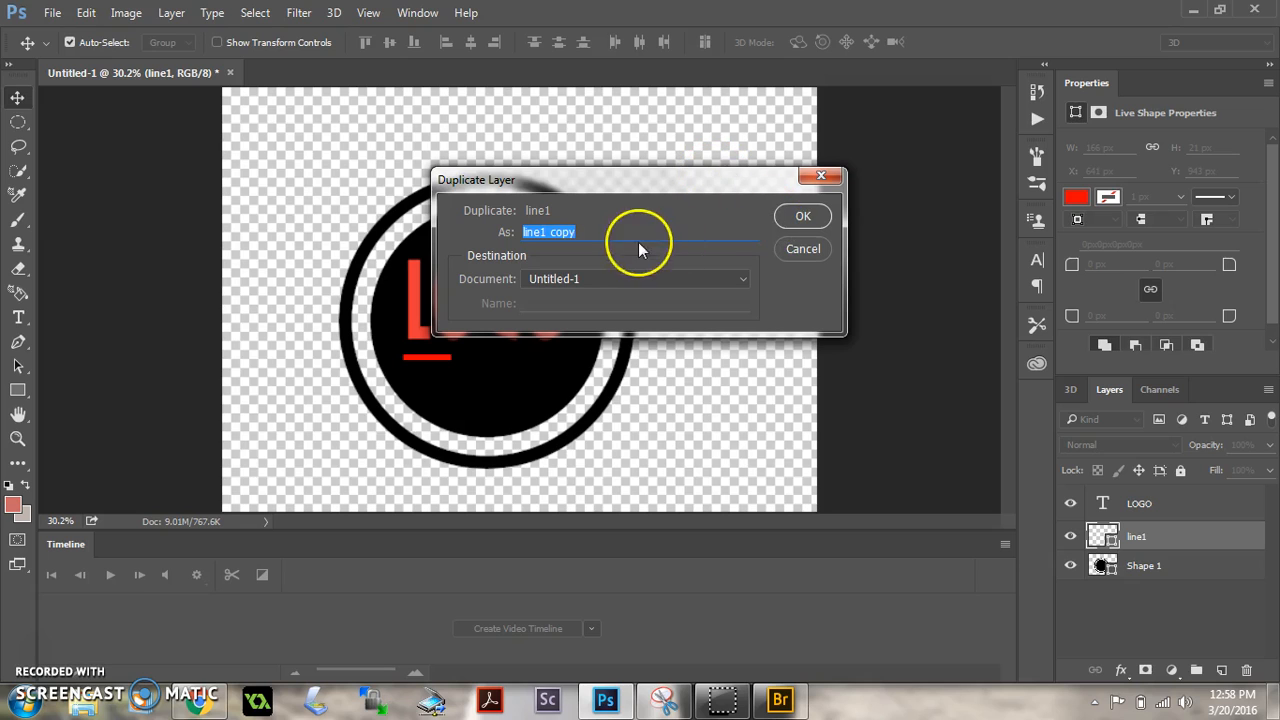
click(803, 217)
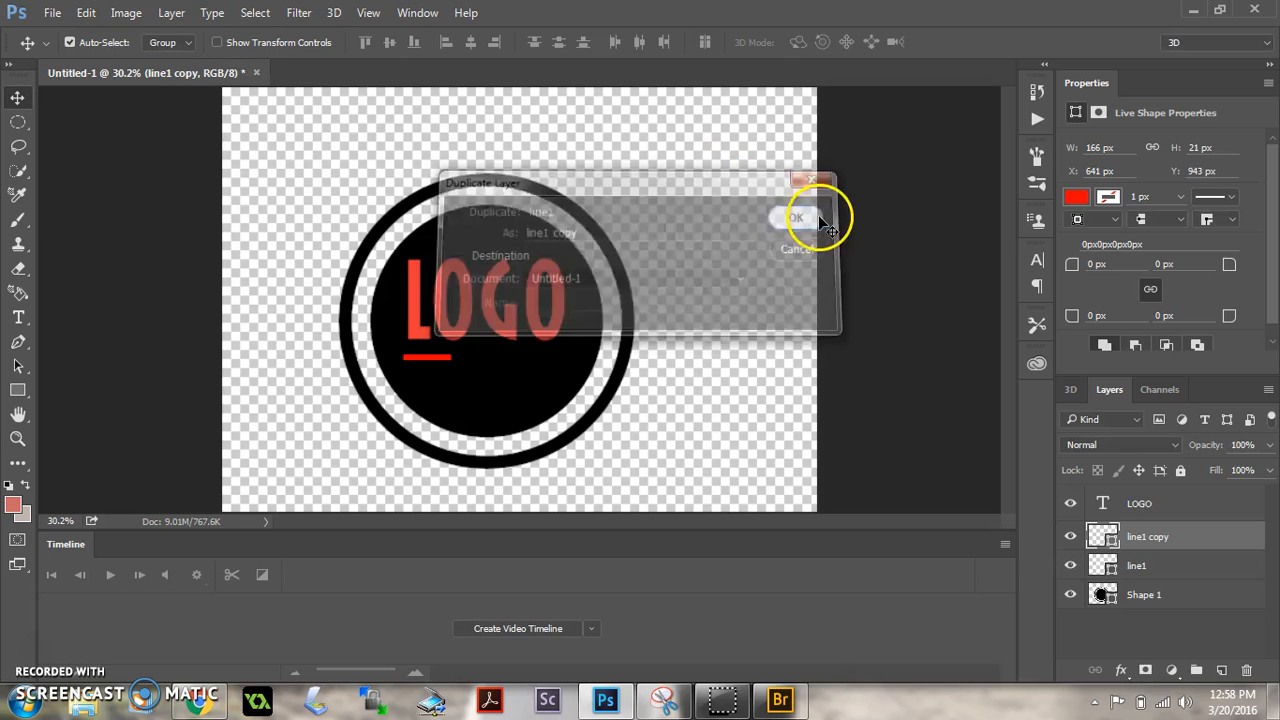
Rename the copied line layer line2 and move it horizontally beneath the final O of LOGO, to about X 1050 px.
double_click(1147, 536)
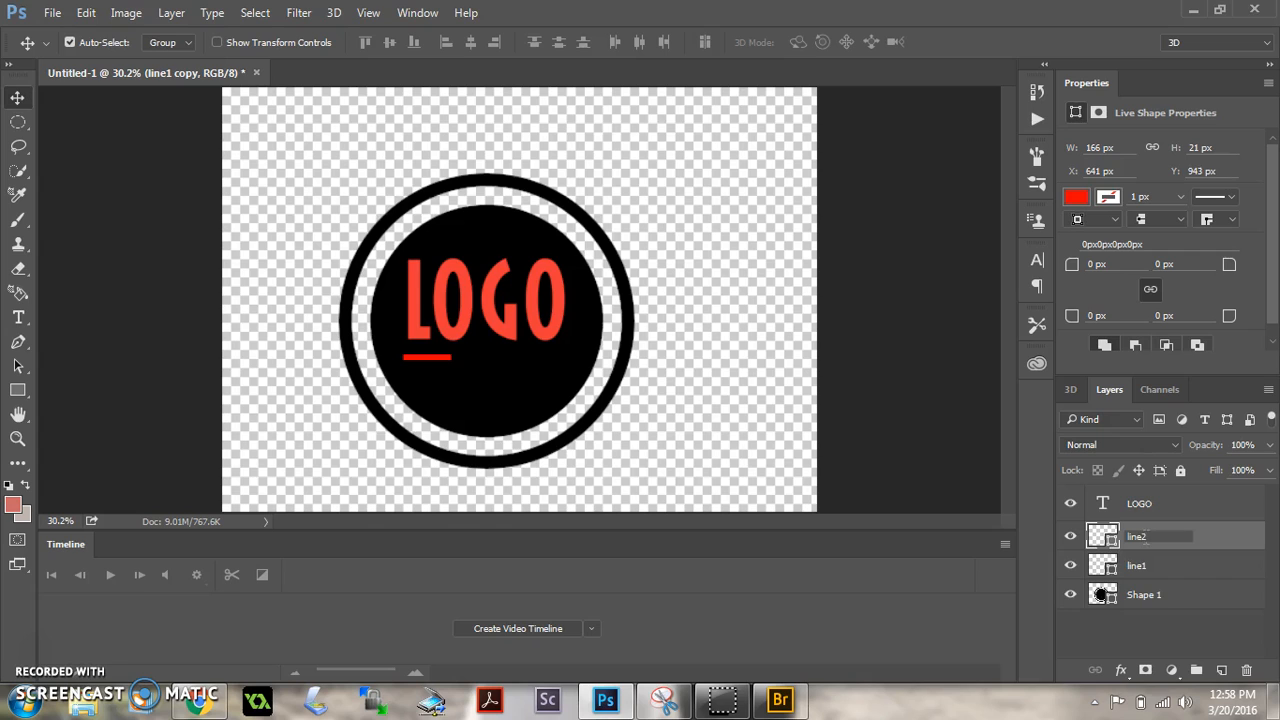
key(Return)
click(1159, 540)
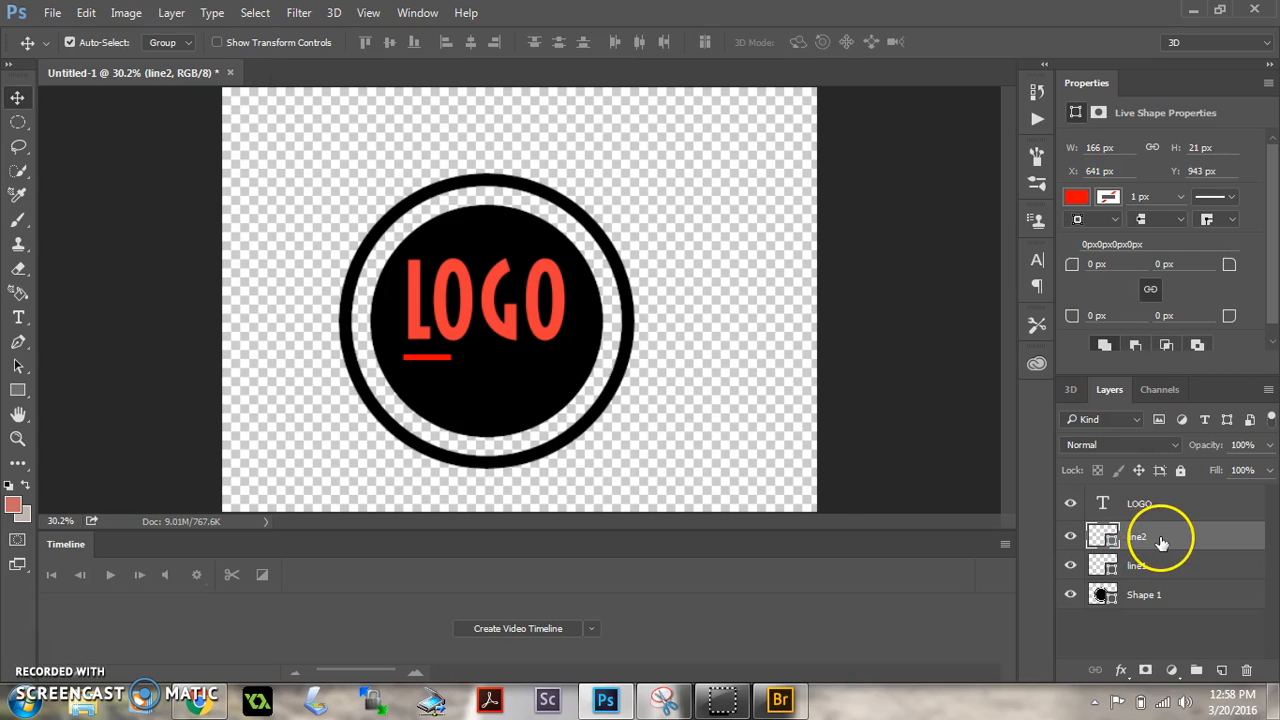
drag(421, 365, 535, 366)
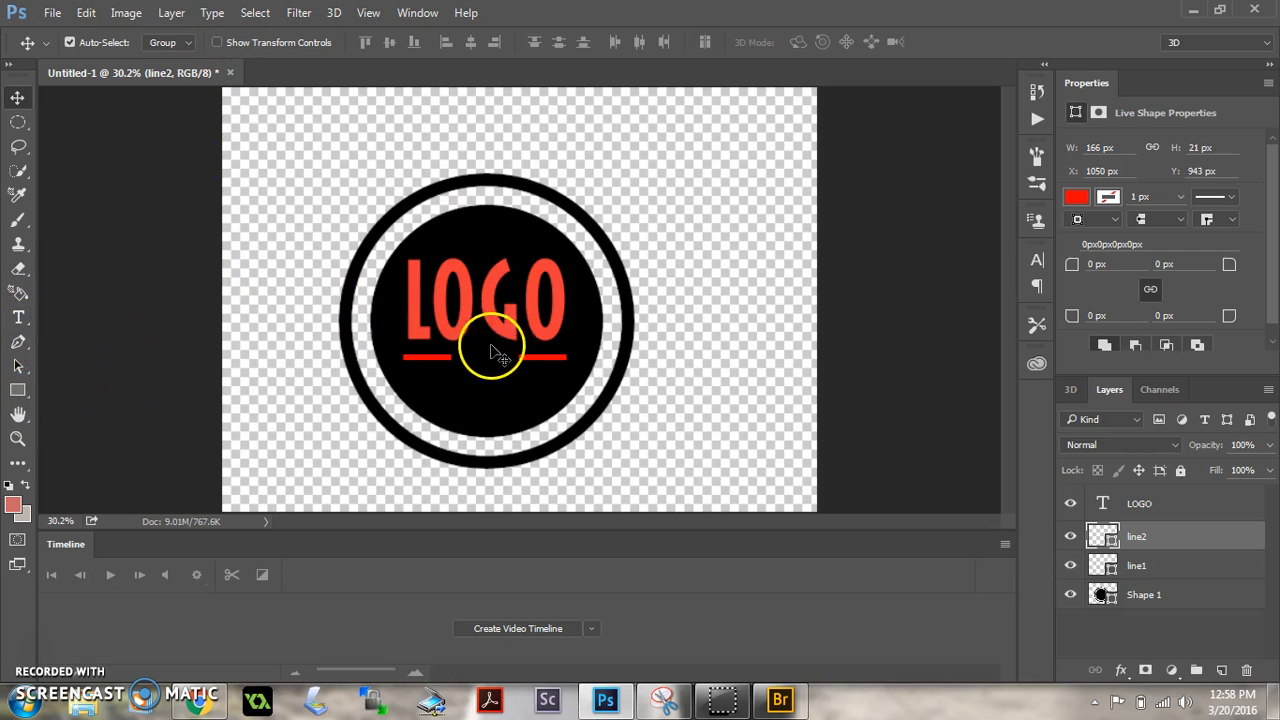
drag(463, 355, 492, 372)
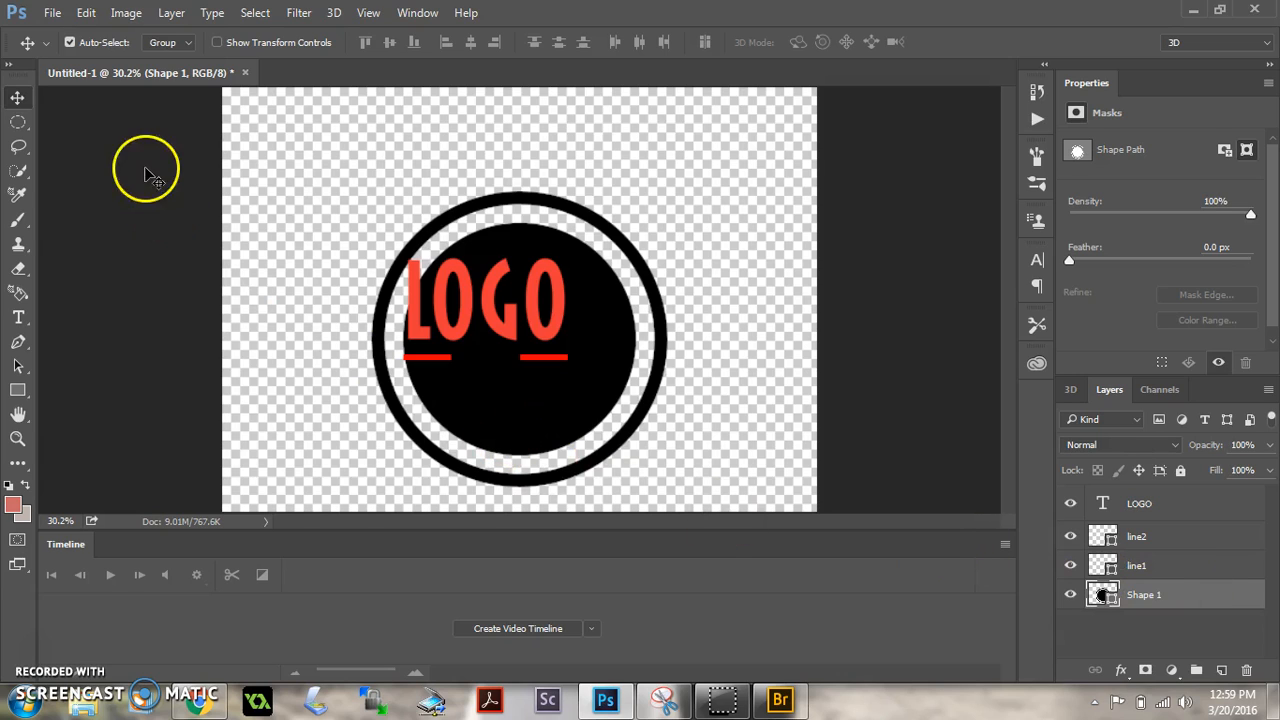
click(86, 12)
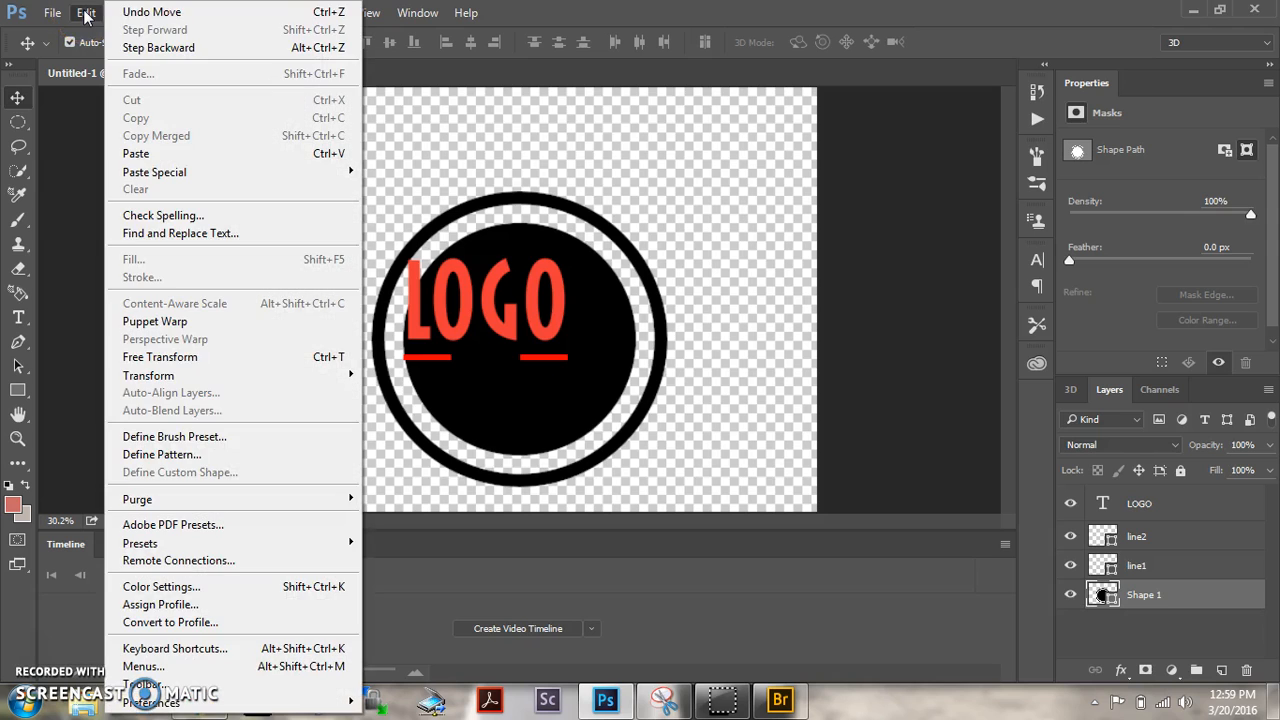
click(118, 15)
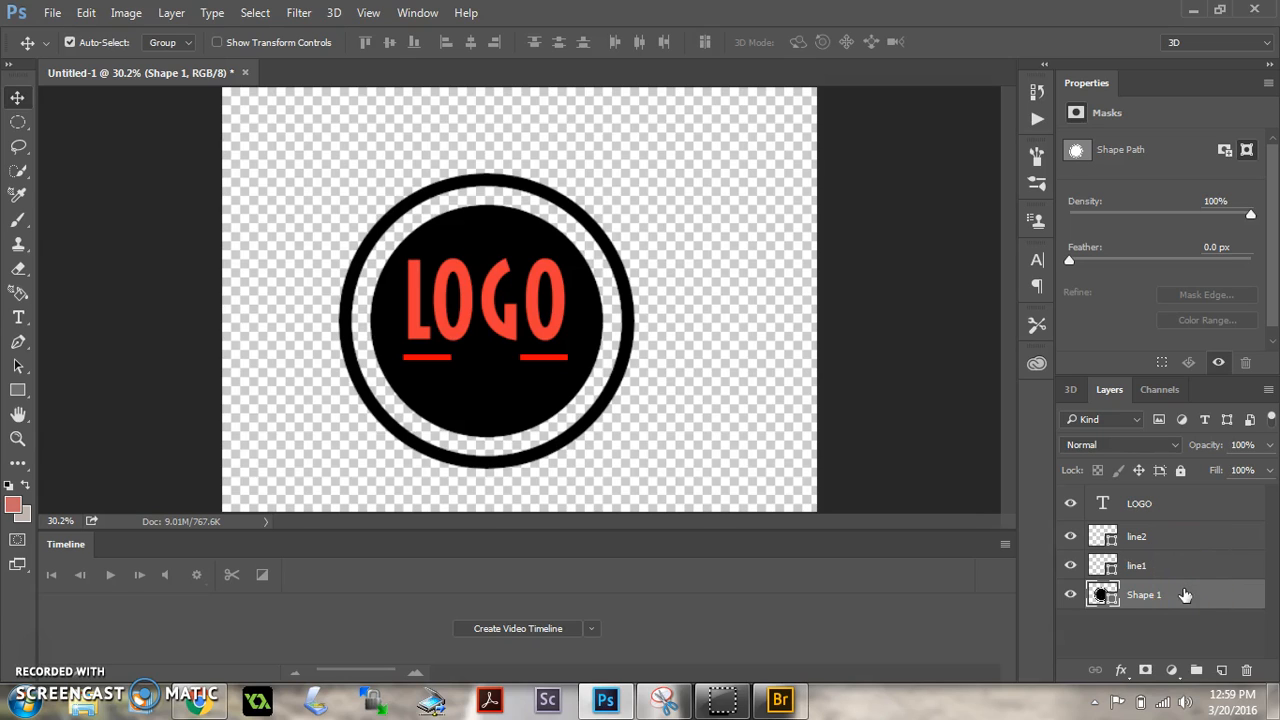
Lock all attributes of the Shape 1 layer that holds the black circle and ring.
click(1181, 470)
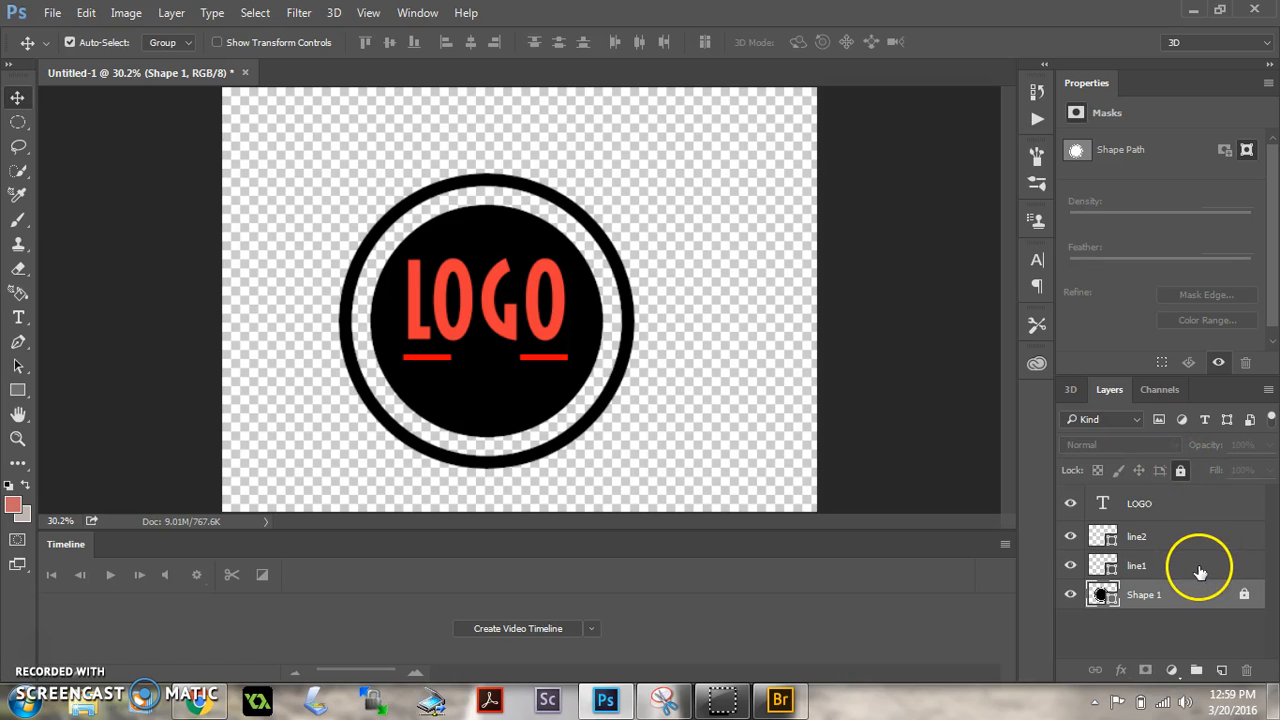
Lock all attributes of the LOGO text layer.
click(1199, 512)
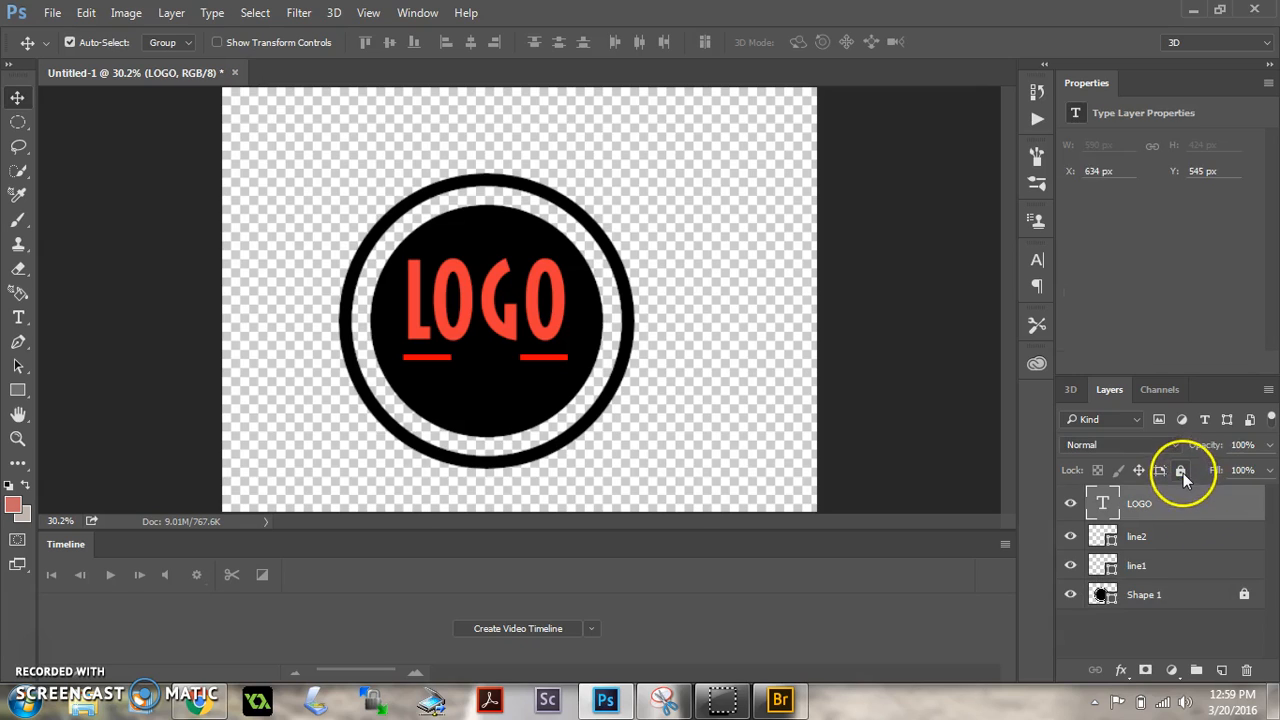
click(1181, 472)
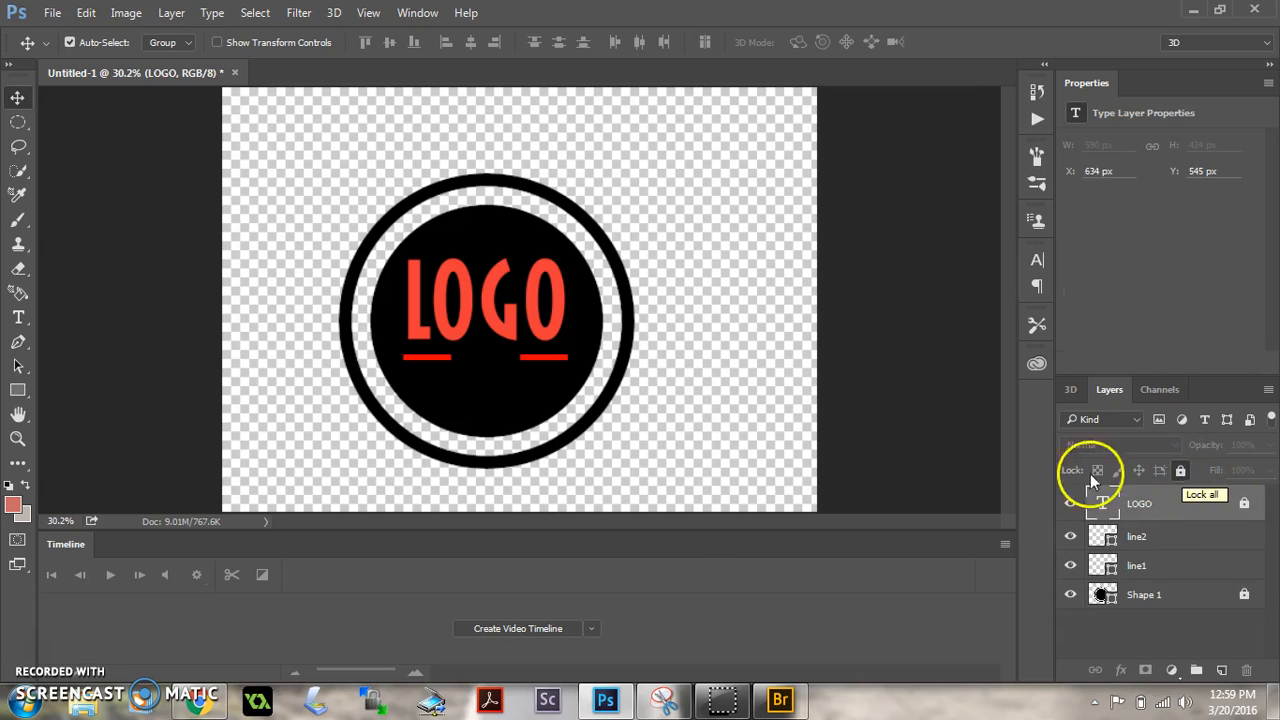
Add the text Est 2016 in Blakely Bold on the canvas beside the ring and set its size to 24 pt.
click(18, 318)
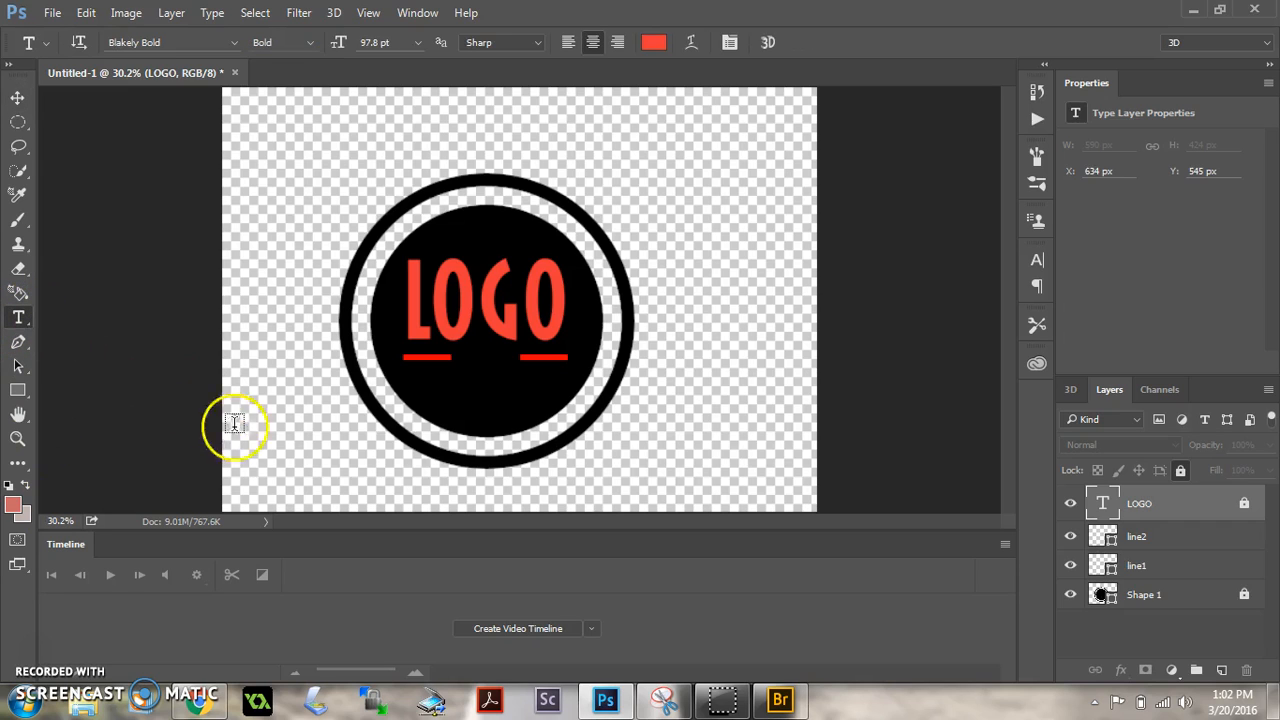
click(263, 434)
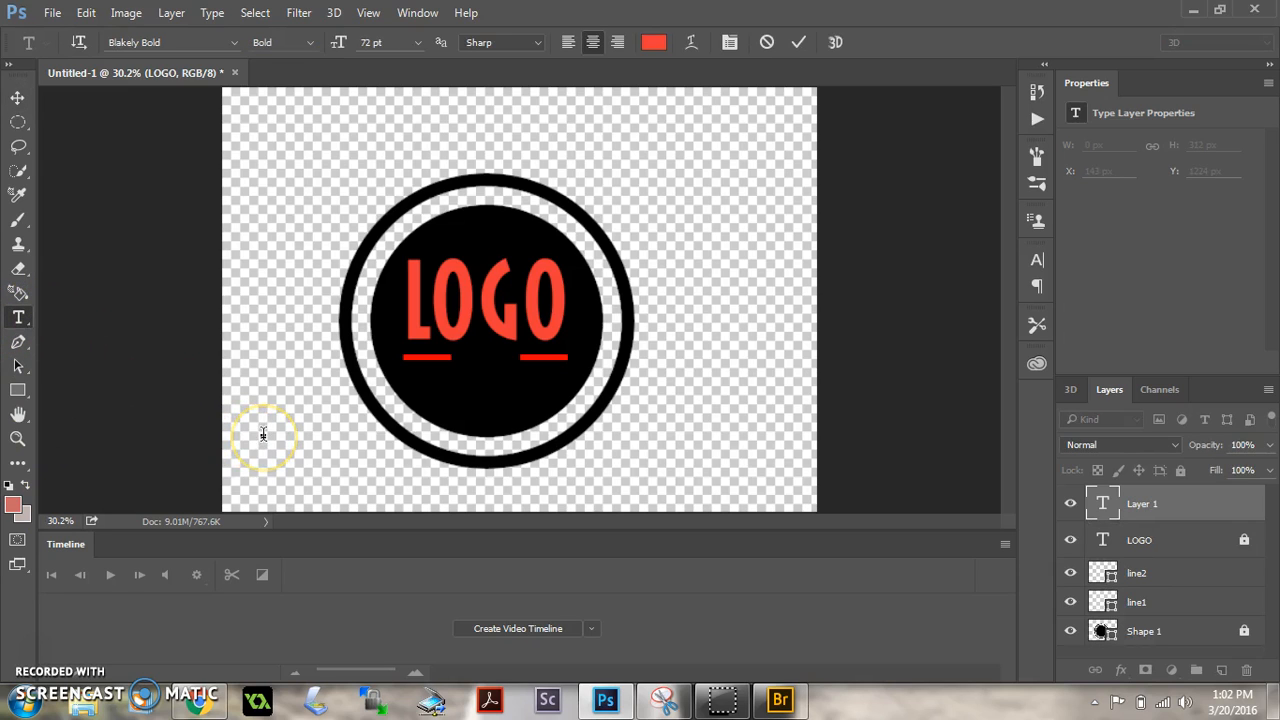
text(EST)
text(2016)
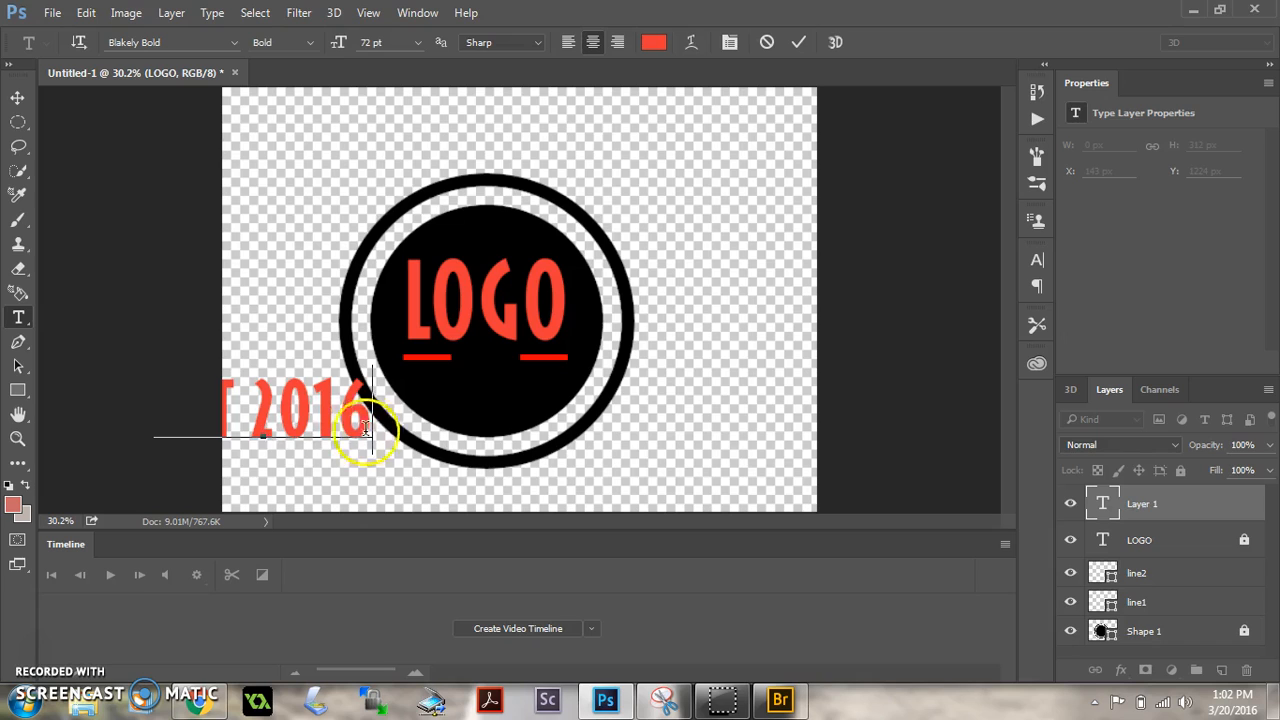
drag(368, 425, 153, 392)
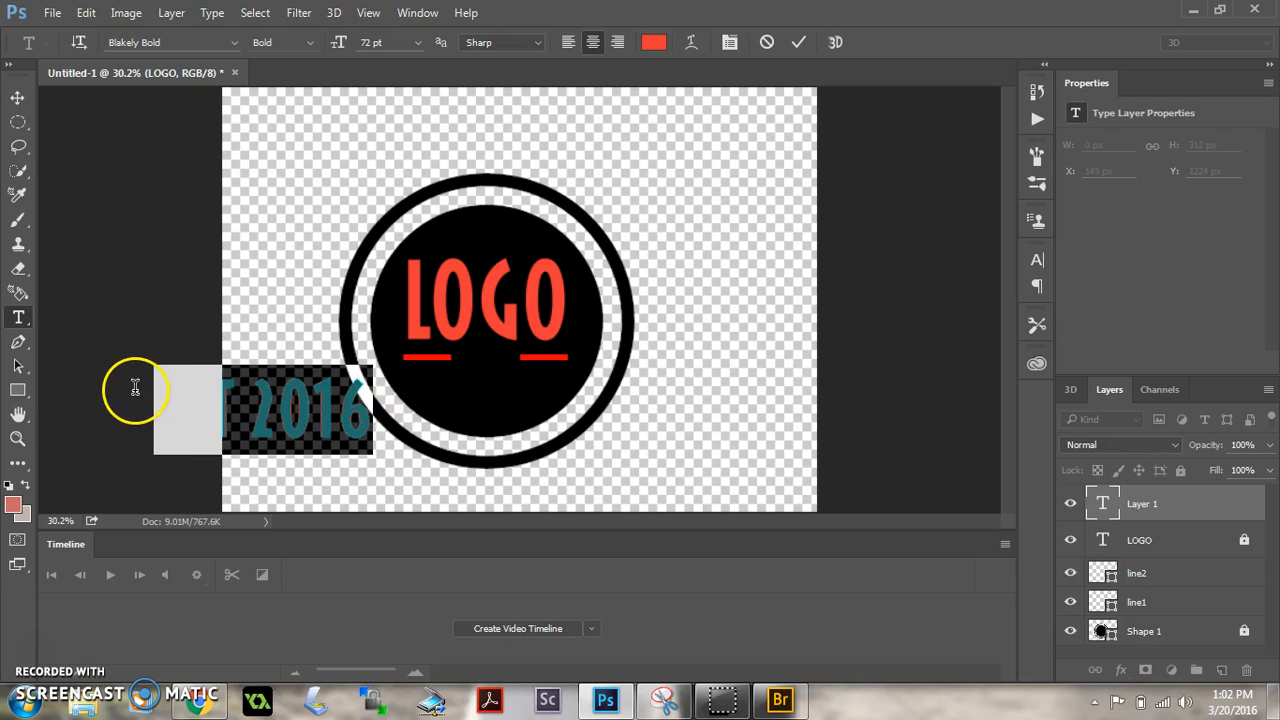
click(419, 42)
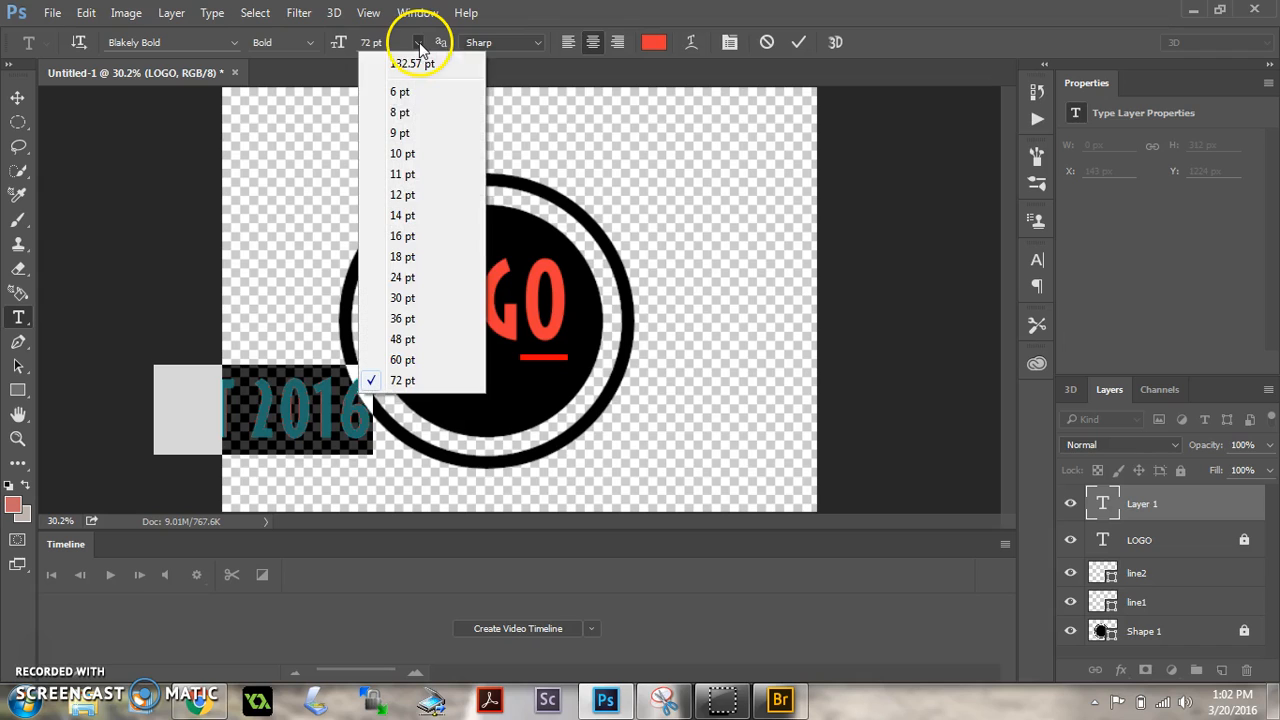
click(404, 277)
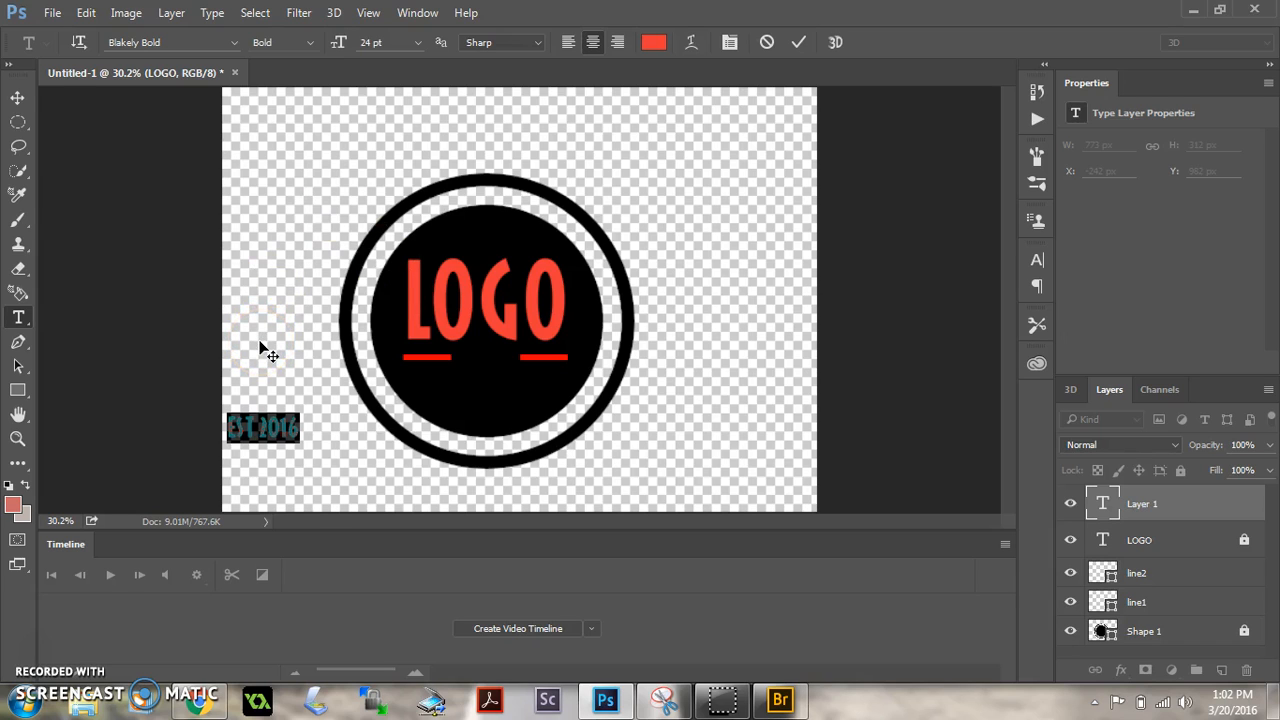
Scale the Est 2016 text to about 77% with Free Transform and place it between the two red lines beneath LOGO.
click(17, 97)
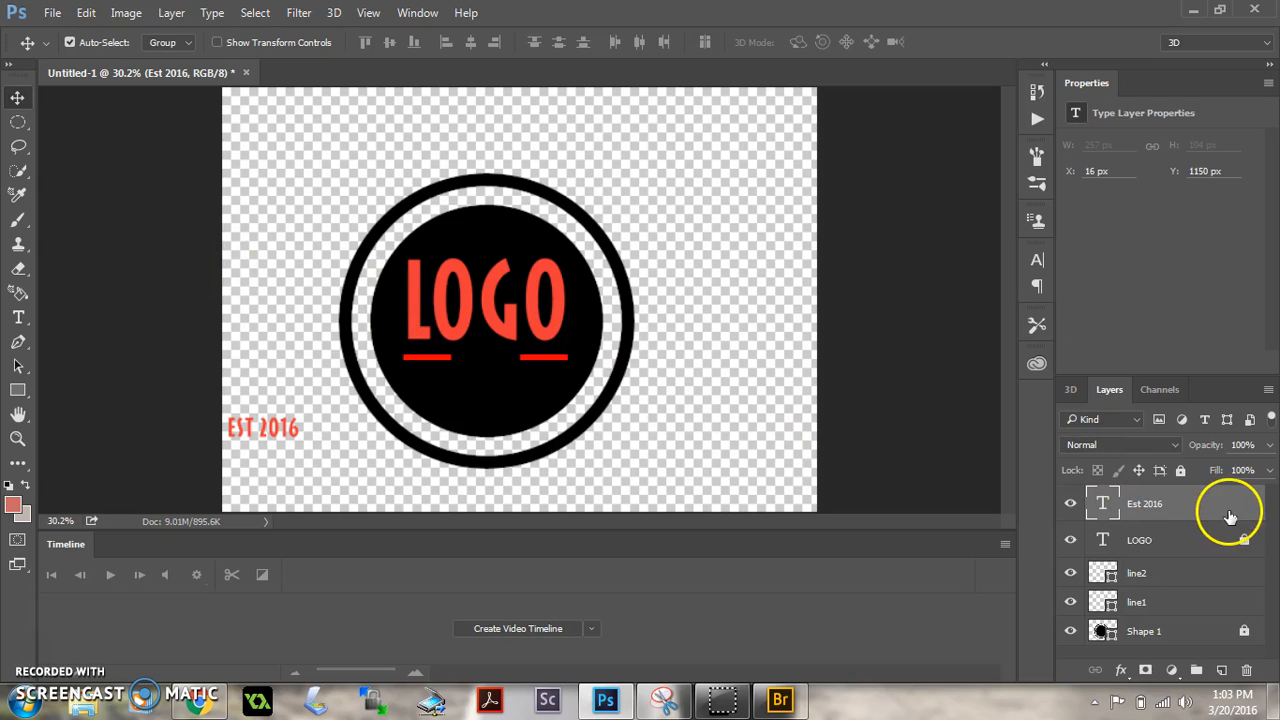
drag(258, 432, 477, 378)
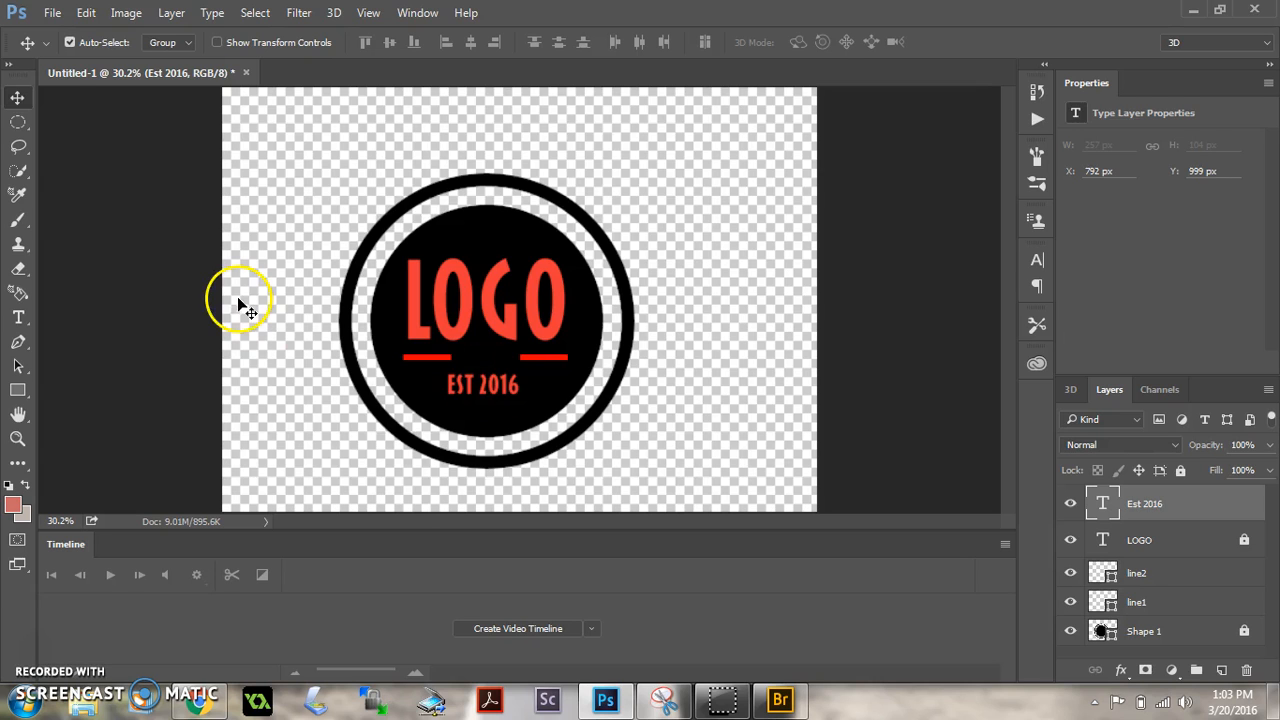
click(86, 13)
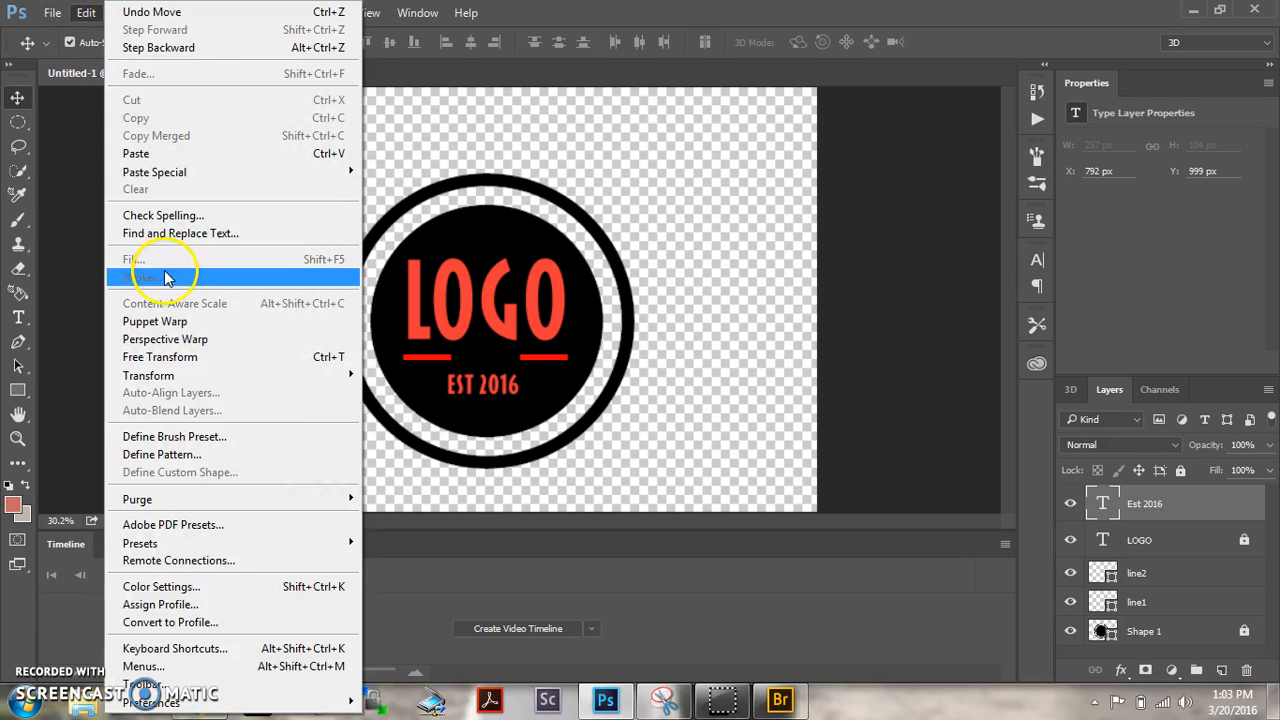
click(163, 360)
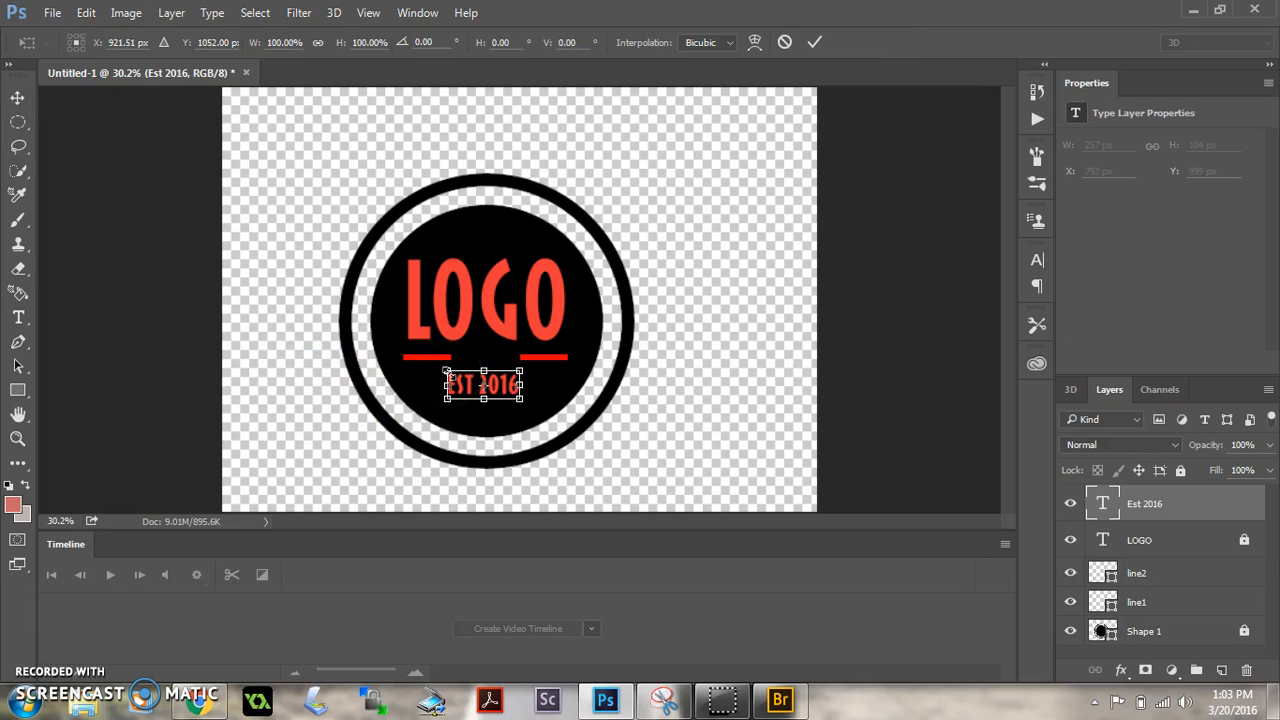
drag(449, 377, 464, 382)
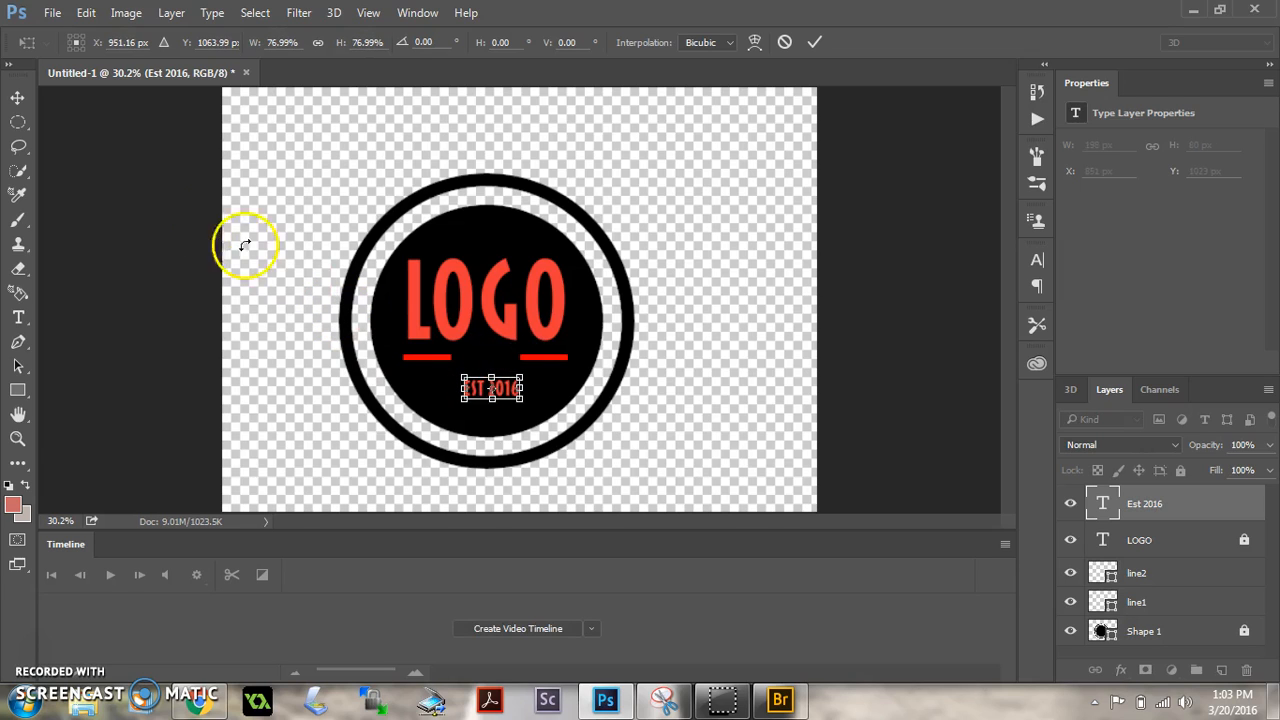
key(Return)
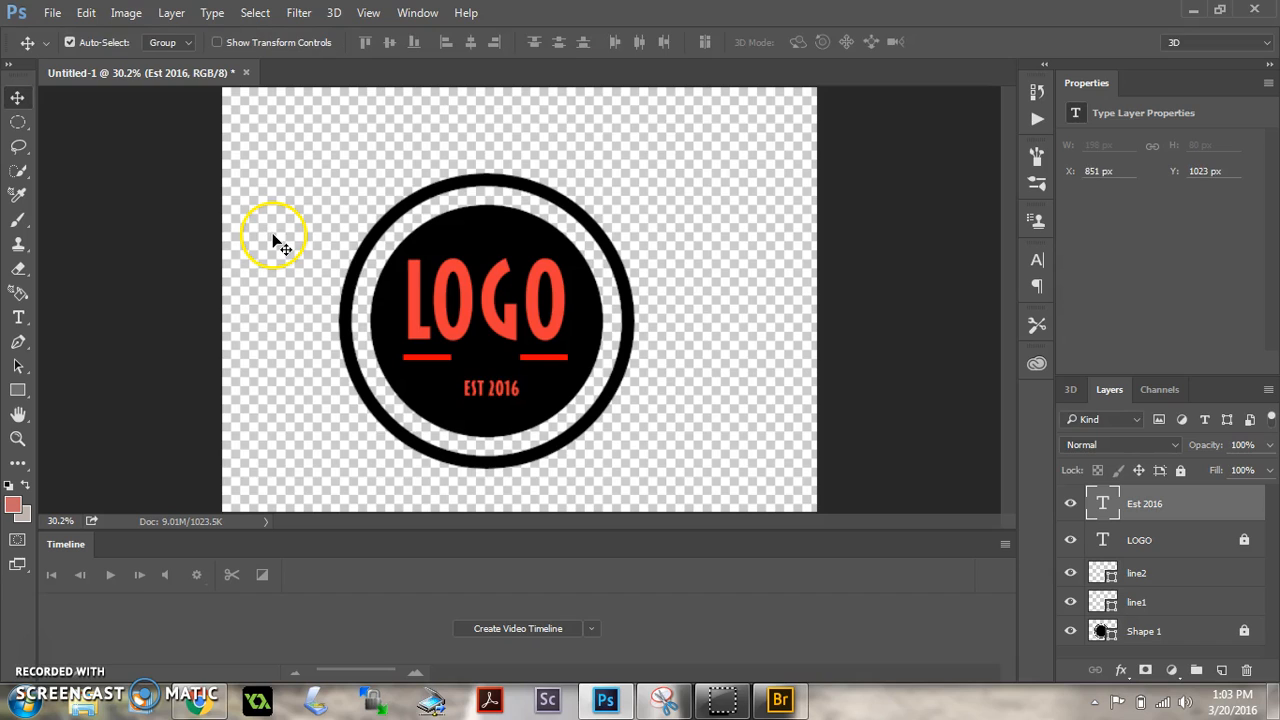
drag(491, 386, 490, 360)
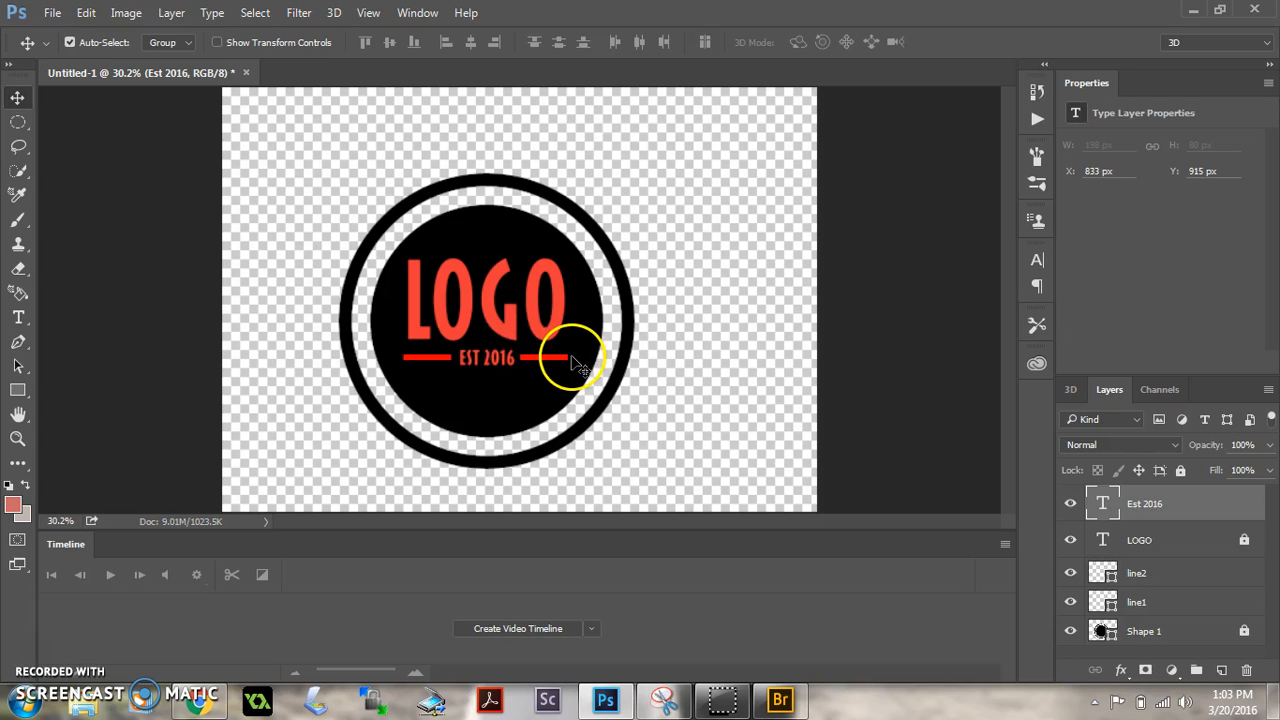
Draw a red gear with round holes as a custom shape, about 642 × 643 px, and centre it in the black circle.
click(27, 398)
drag(27, 398, 111, 478)
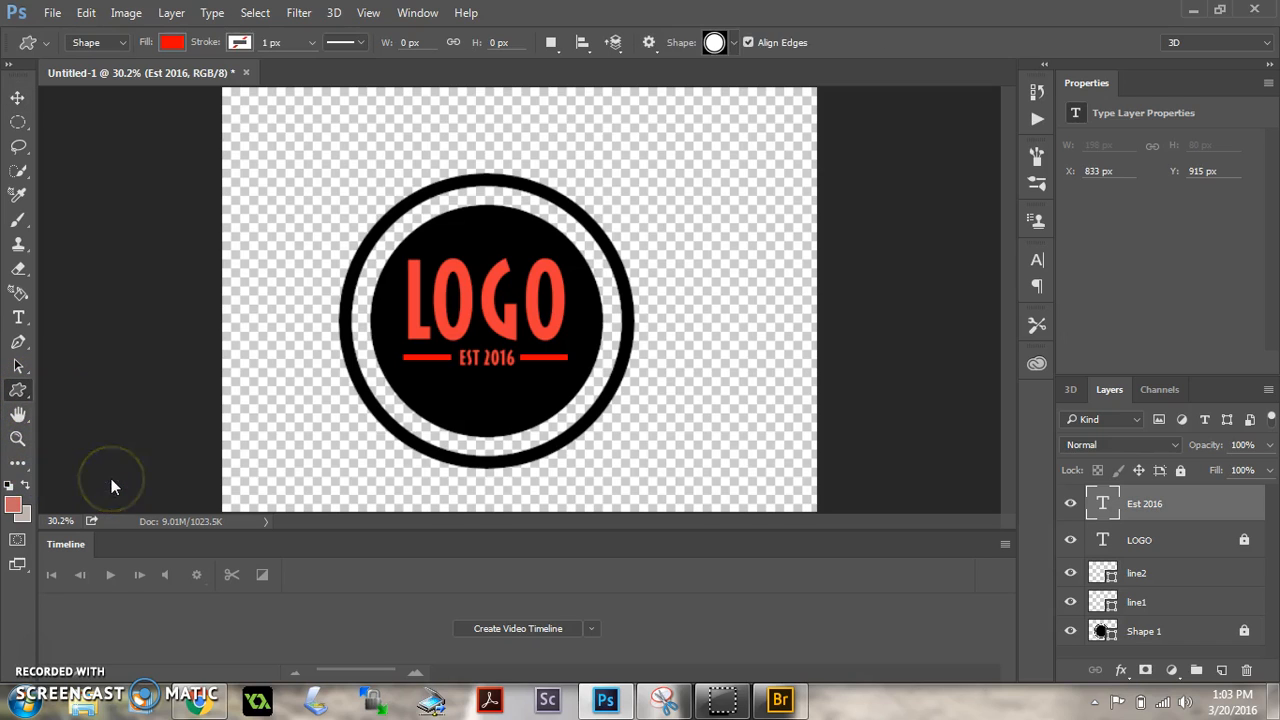
click(734, 43)
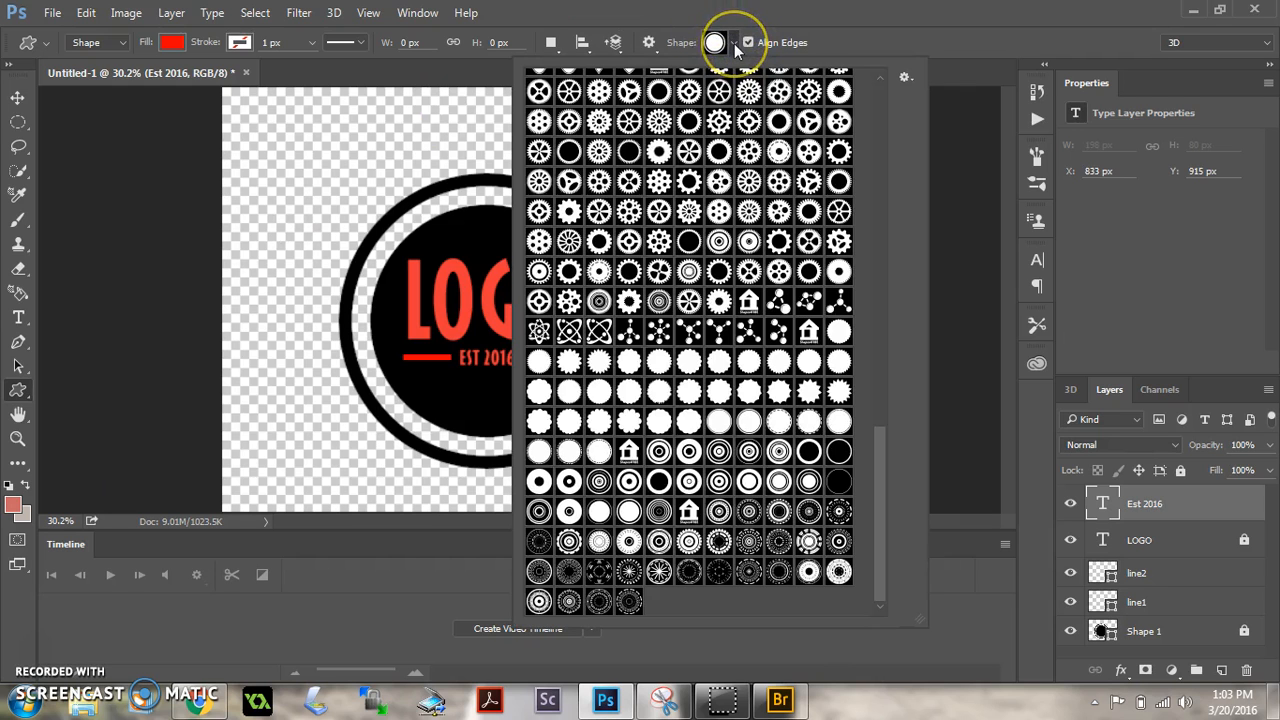
click(750, 152)
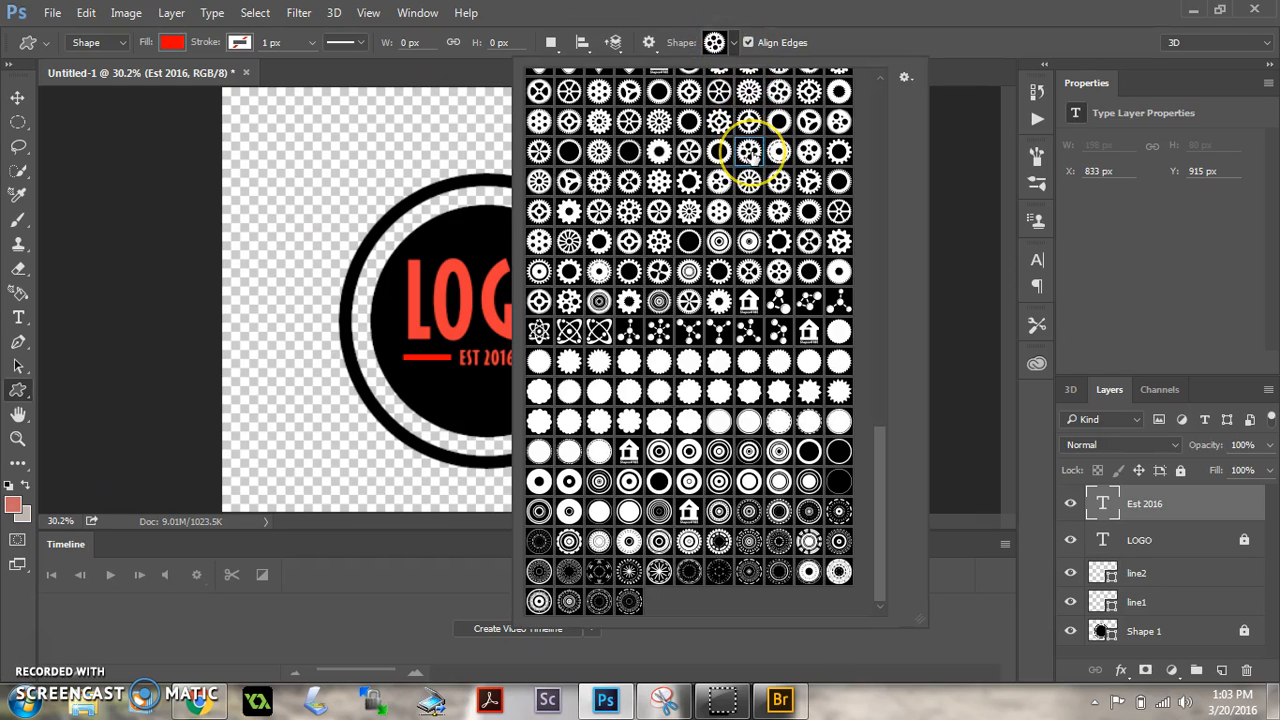
click(415, 232)
drag(415, 232, 596, 482)
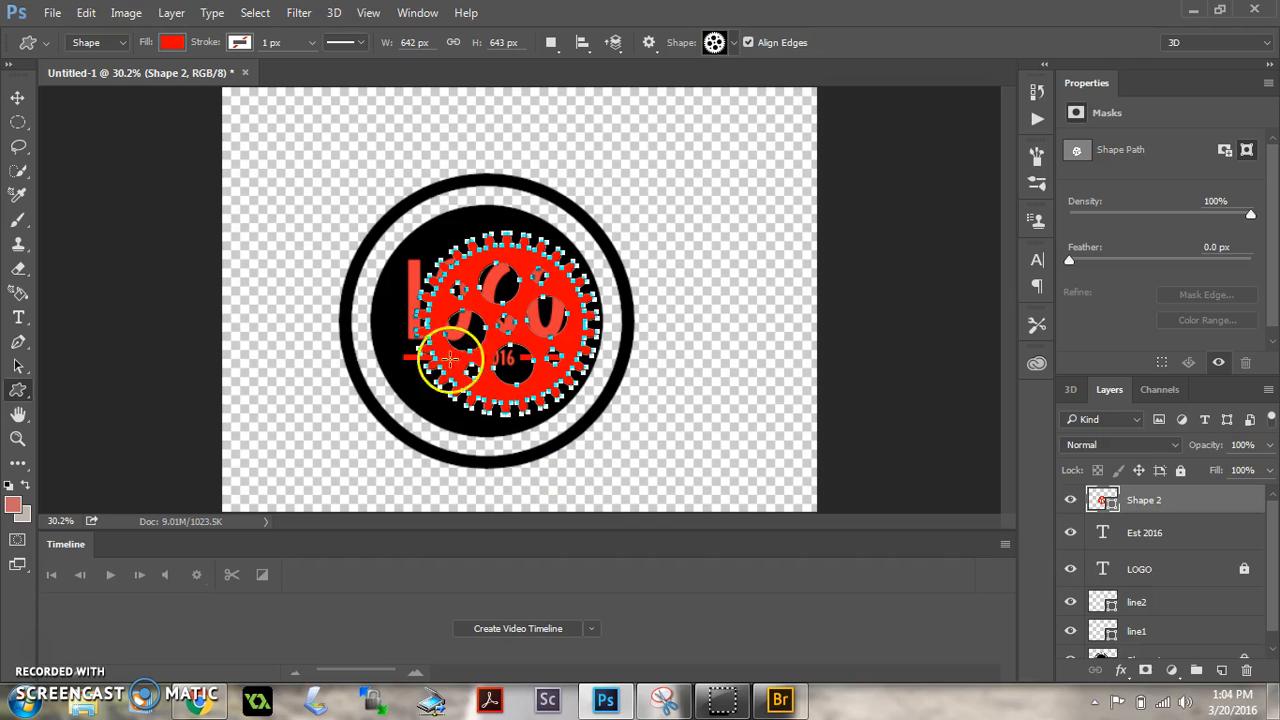
click(289, 249)
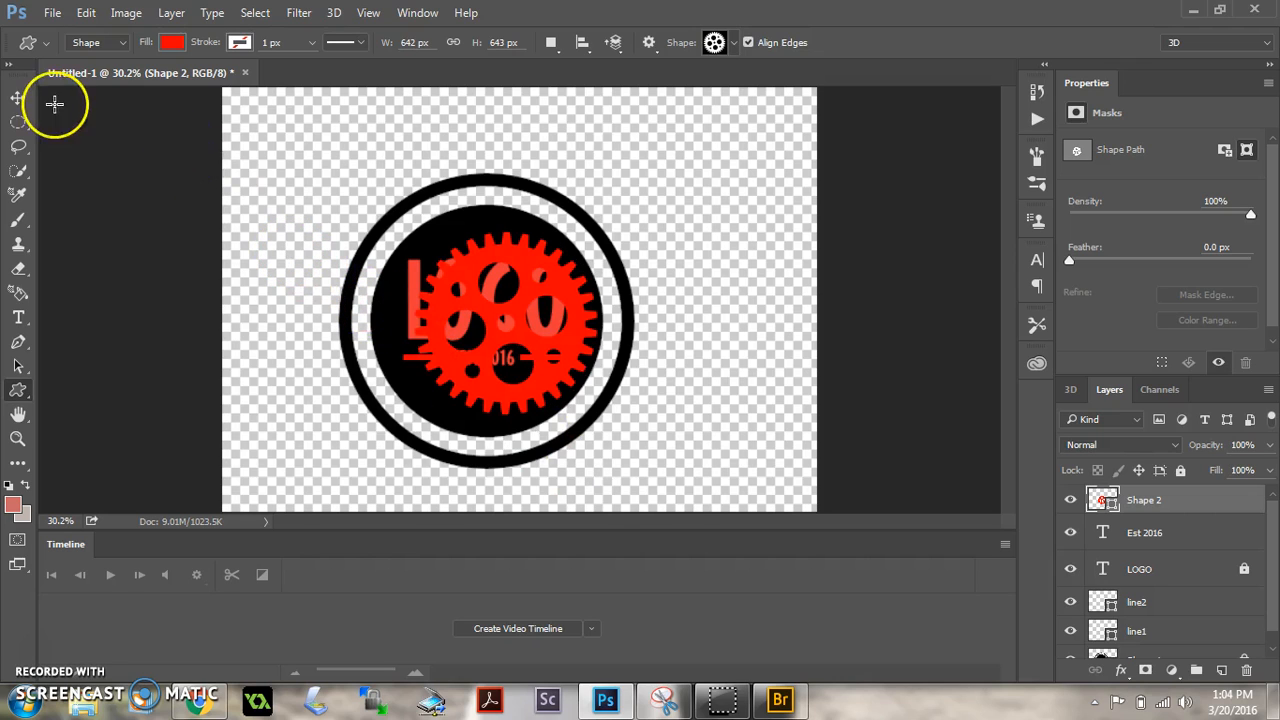
click(22, 100)
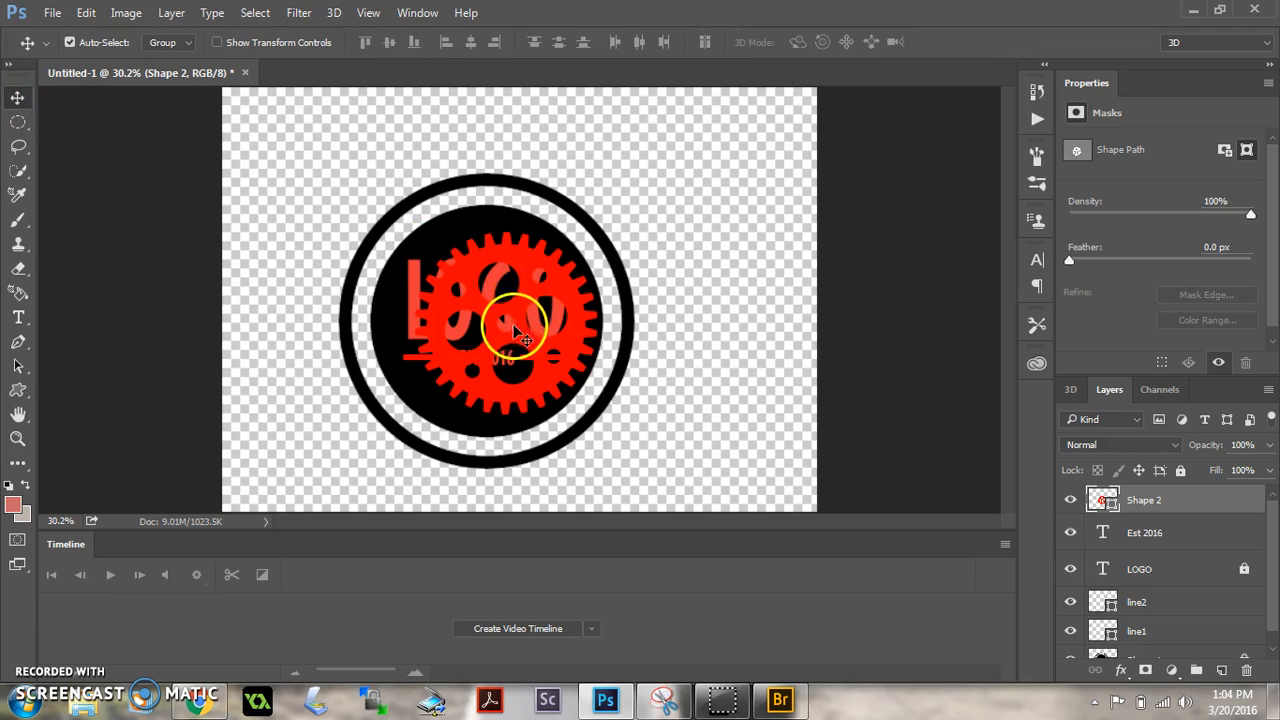
mouse_move(517, 341)
mouse_down()
mouse_move(491, 349)
mouse_move(499, 341)
mouse_up()
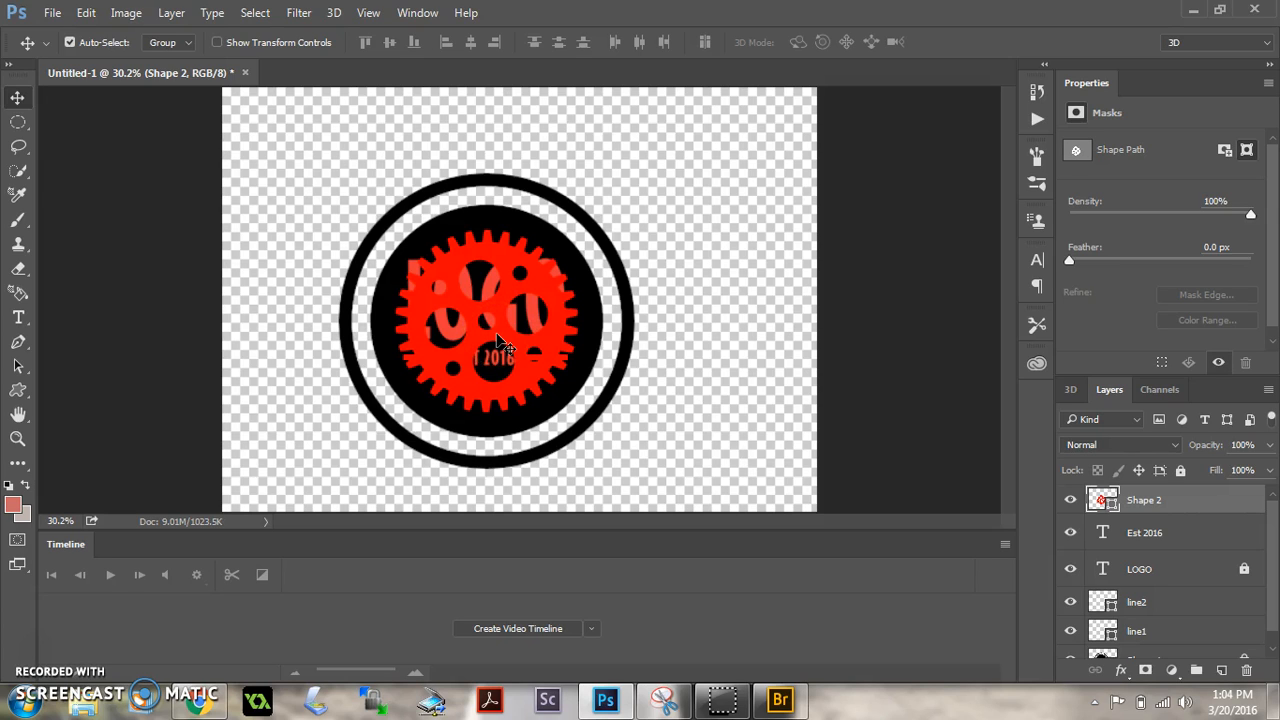
Lock all attributes of the Est 2016, line1 and line2 layers.
click(1210, 543)
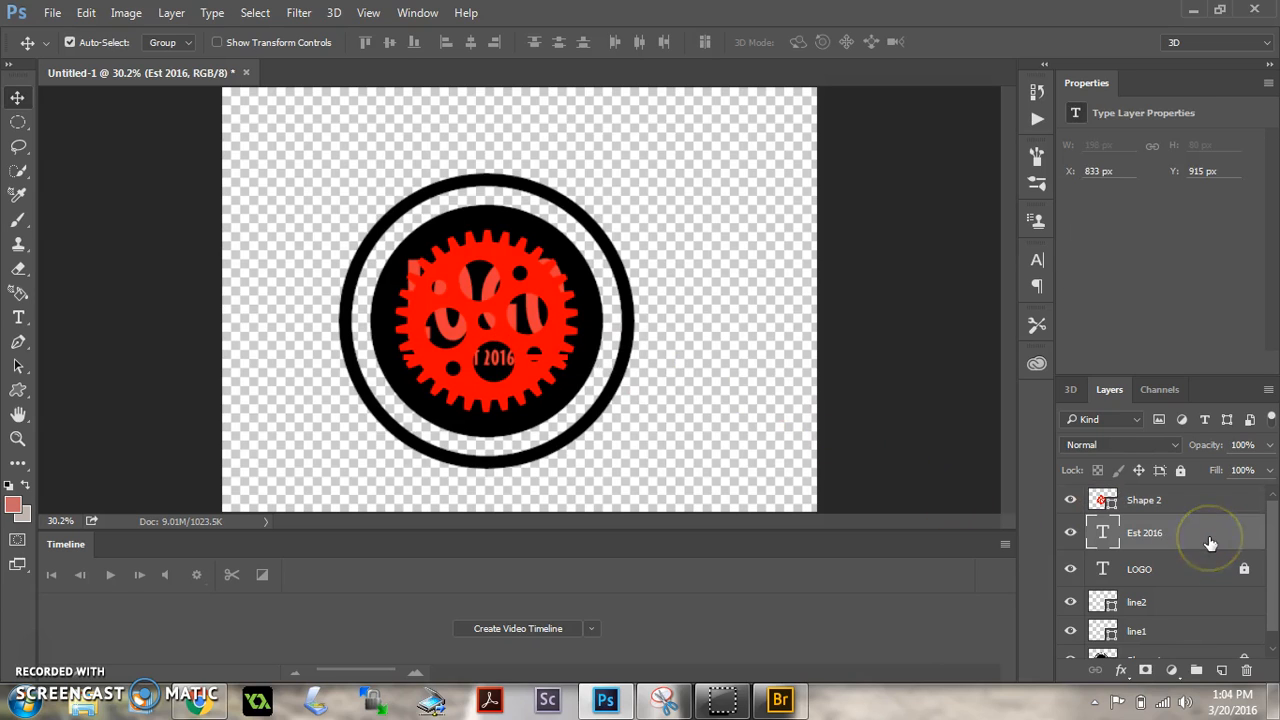
click(1181, 471)
click(1222, 628)
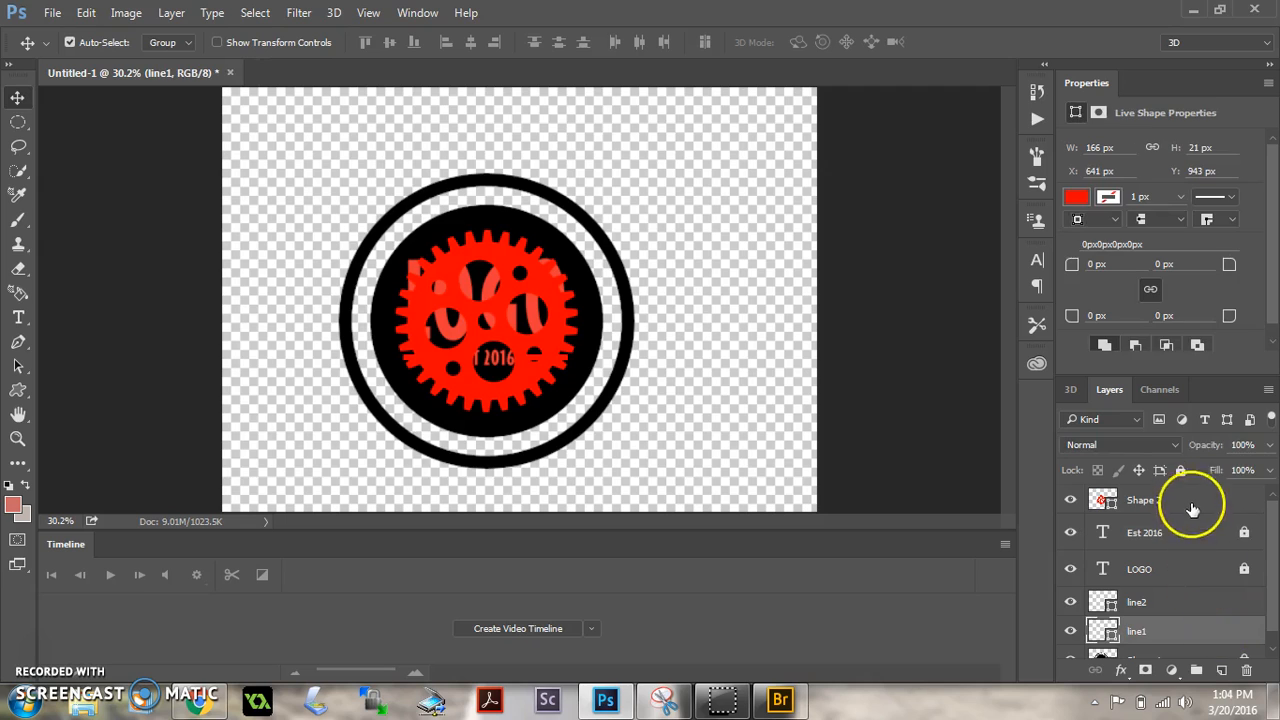
click(1181, 471)
click(1229, 600)
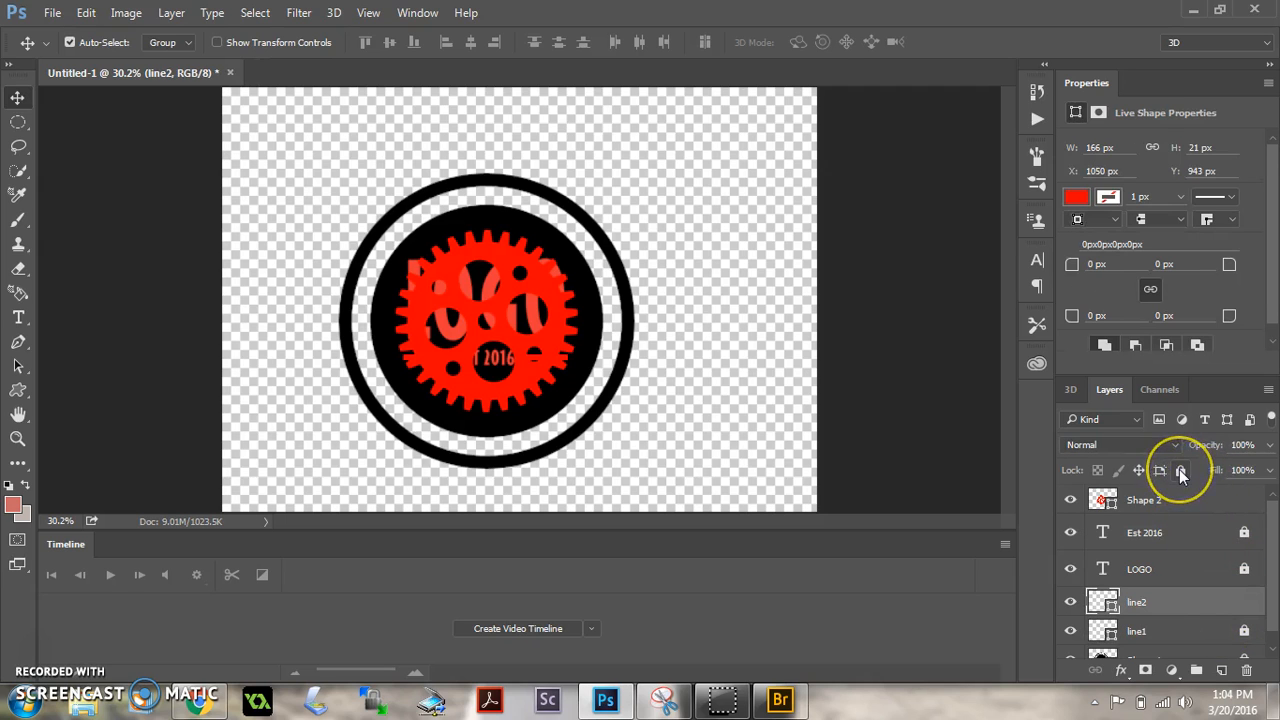
click(1181, 471)
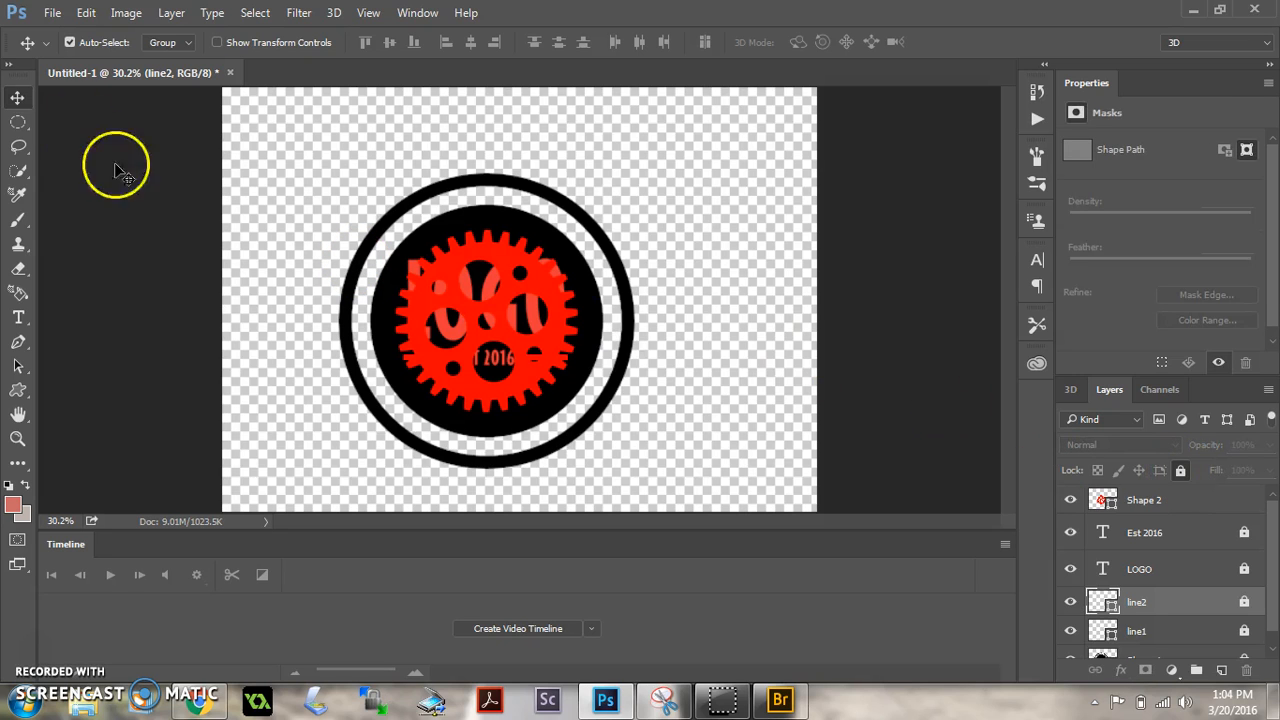
Switch to Bridge, look through the textures collection and open m1.png in Photoshop.
click(53, 14)
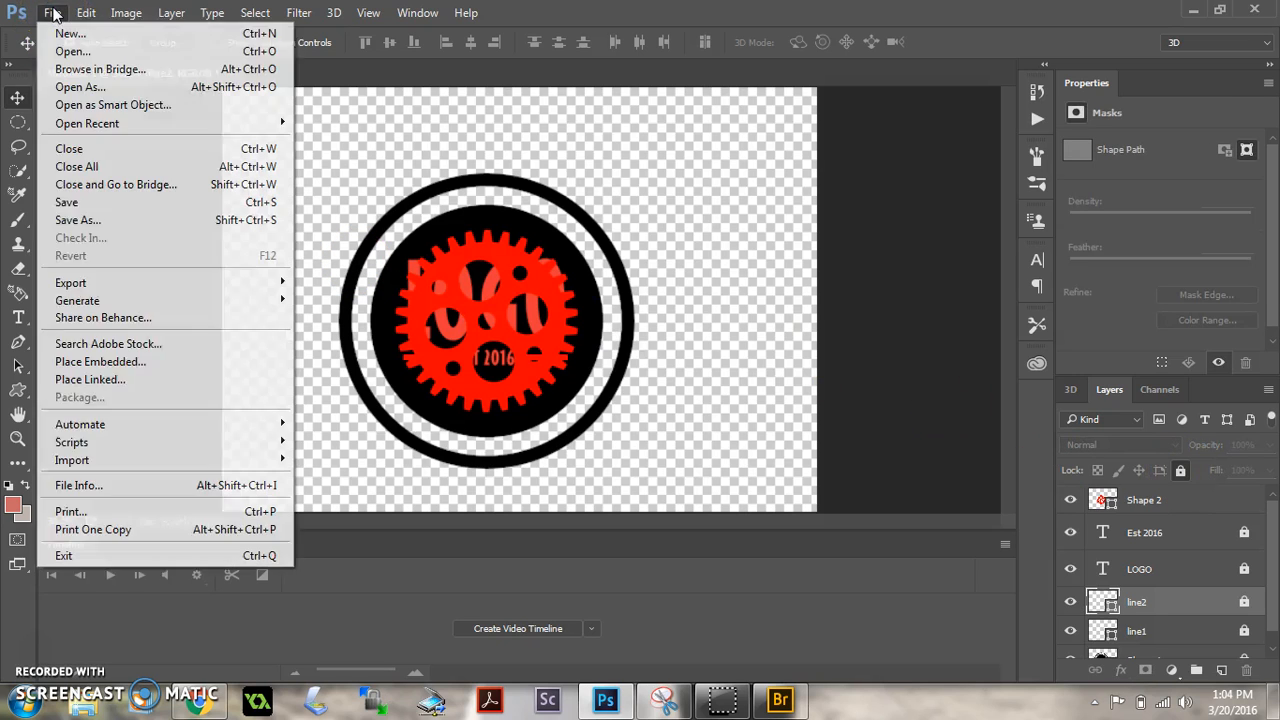
click(65, 73)
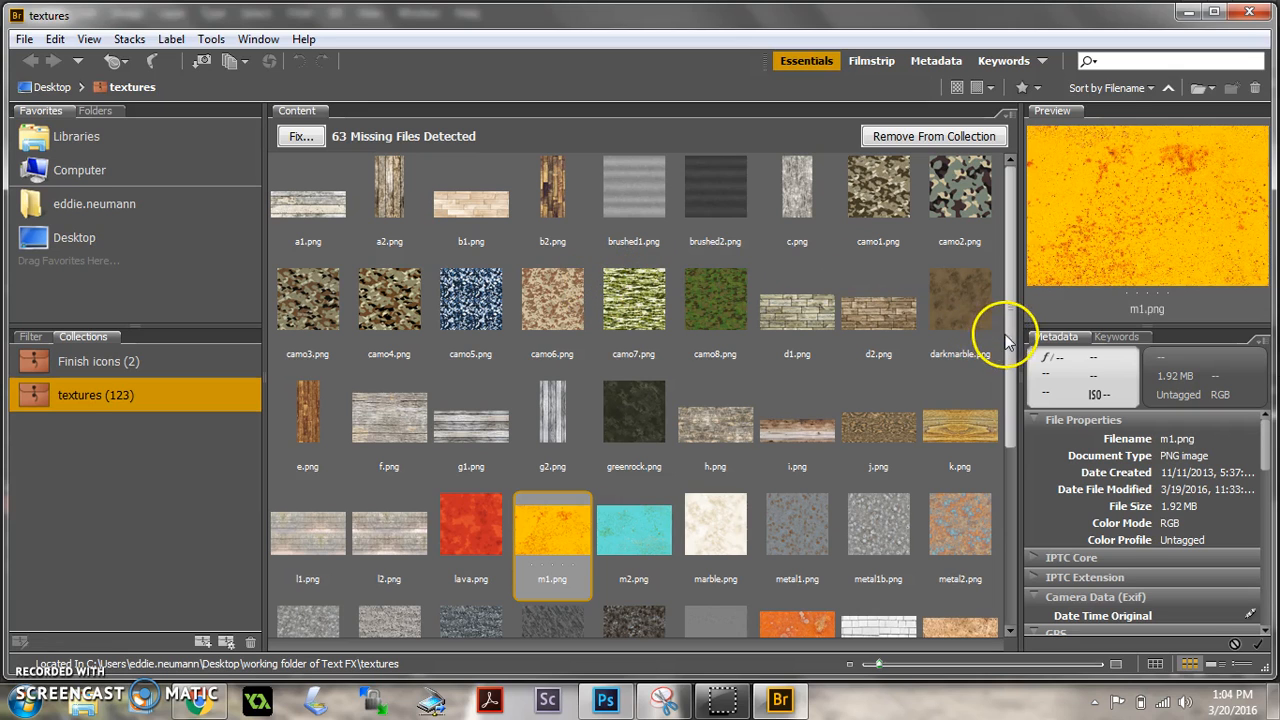
scroll(1006, 391, down, 3)
scroll(1006, 500, down, 2)
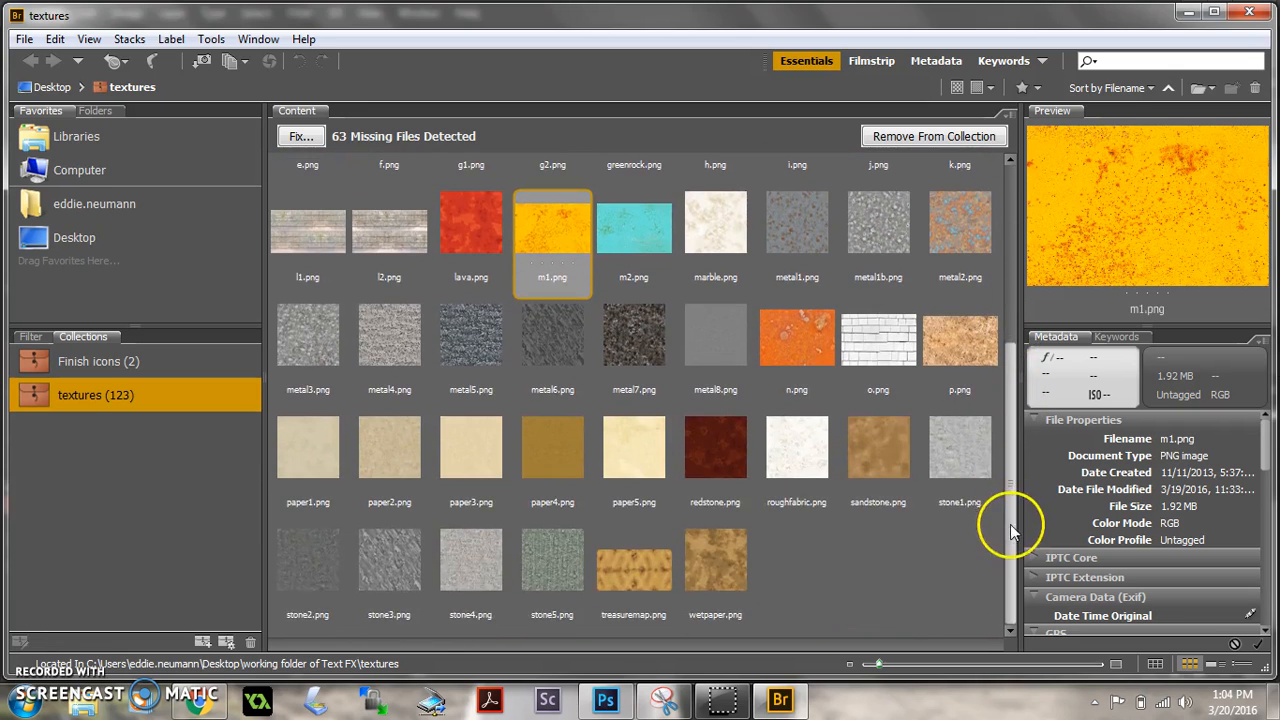
scroll(971, 314, up, 5)
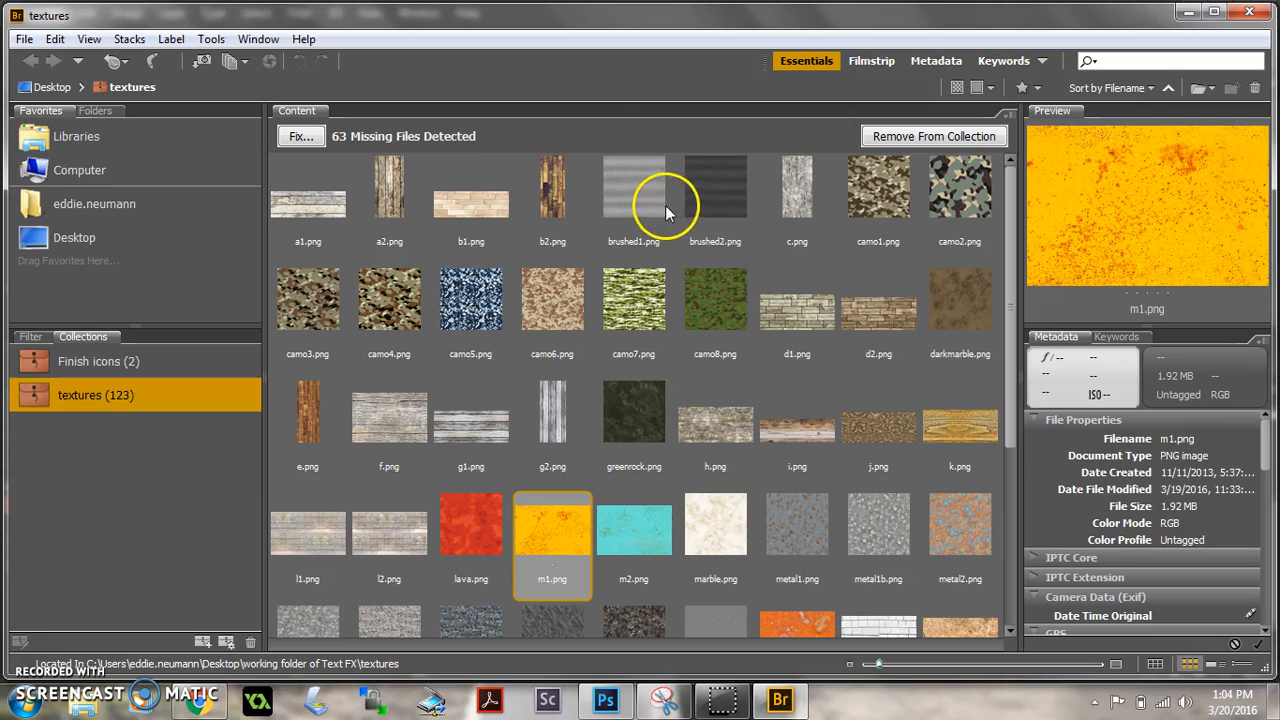
double_click(567, 550)
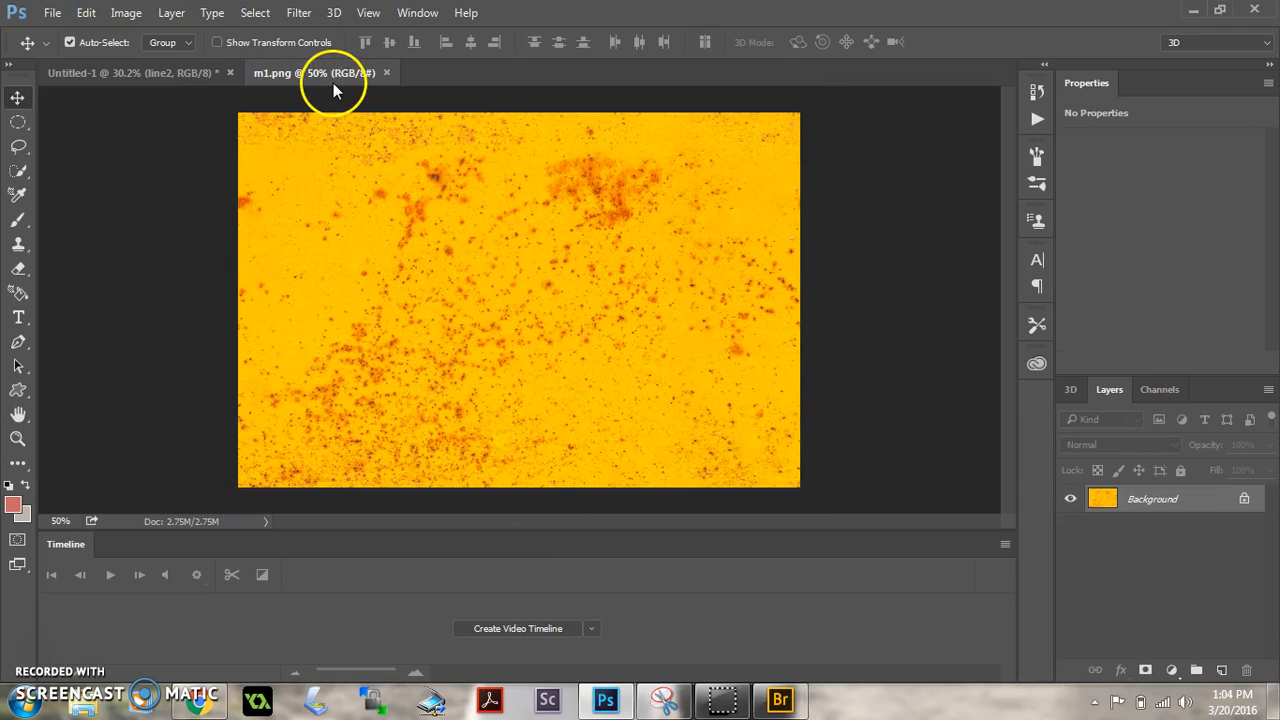
Tile both open documents vertically and copy the yellow m1.png texture into the logo document over the black circle.
click(417, 22)
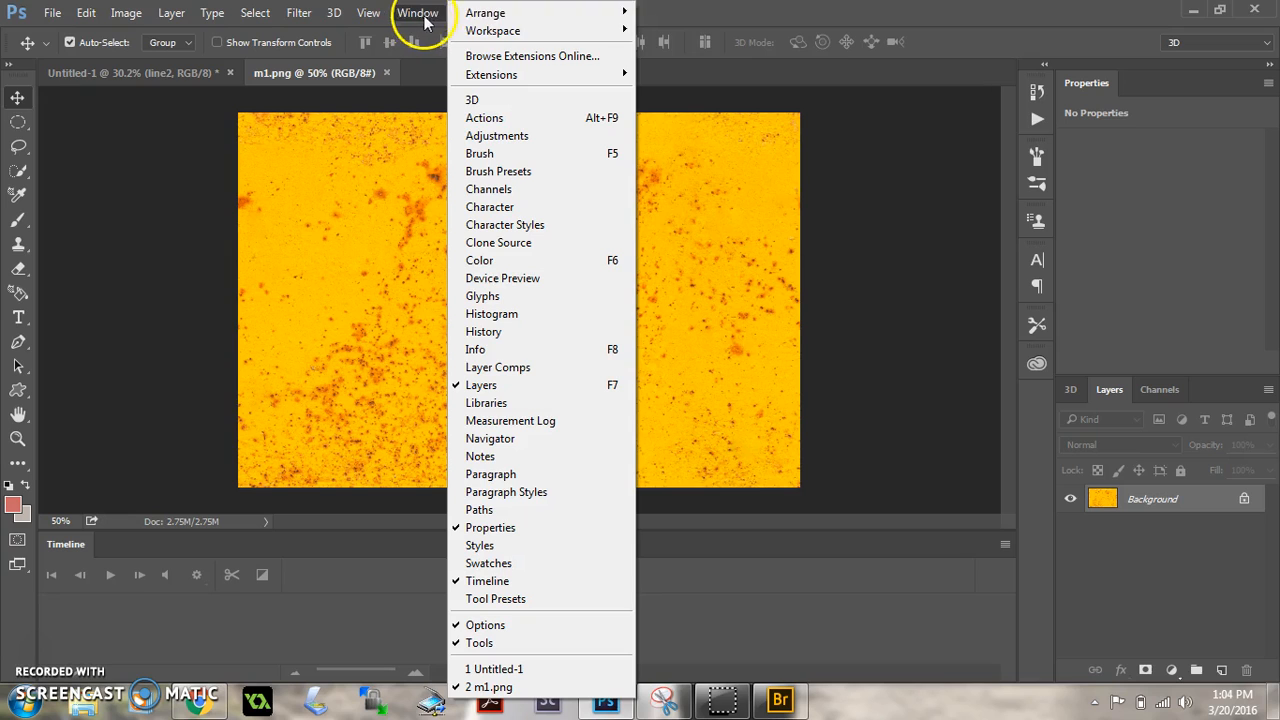
mouse_move(477, 33)
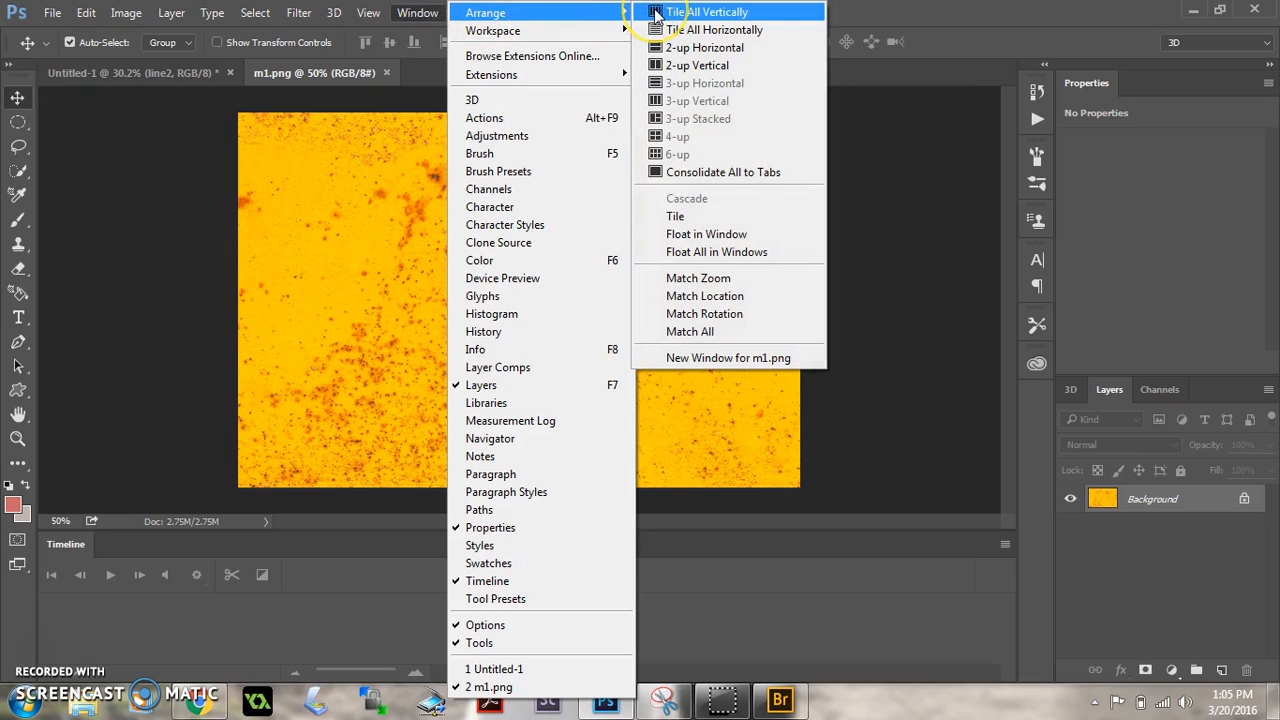
click(657, 14)
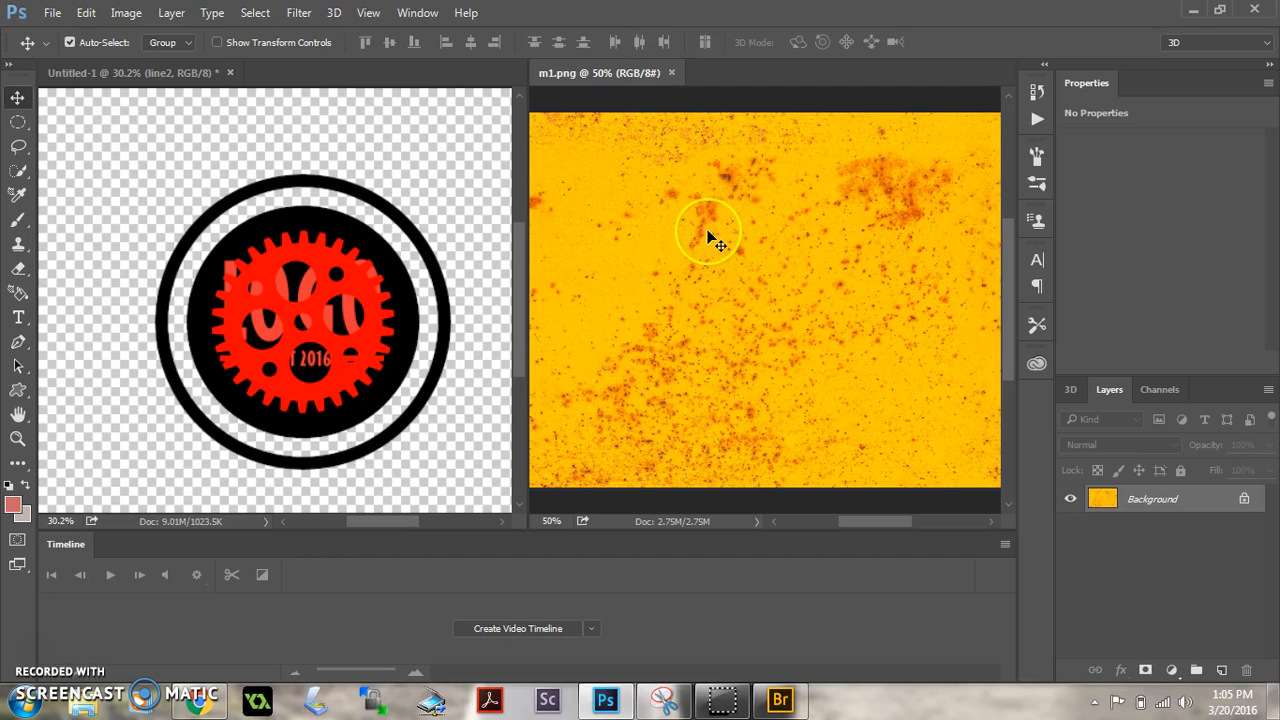
drag(716, 243, 287, 289)
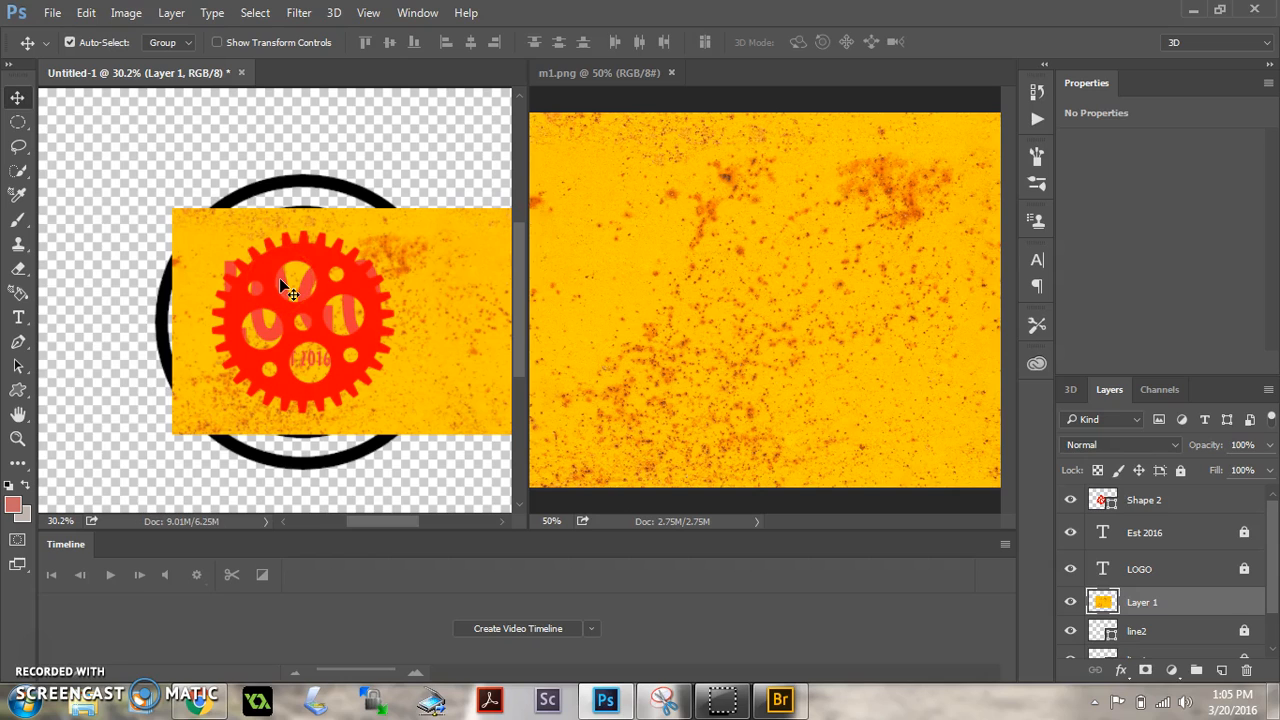
Close the m1.png document and move the yellow texture layer to the top of the layer stack, above Shape 2.
click(671, 72)
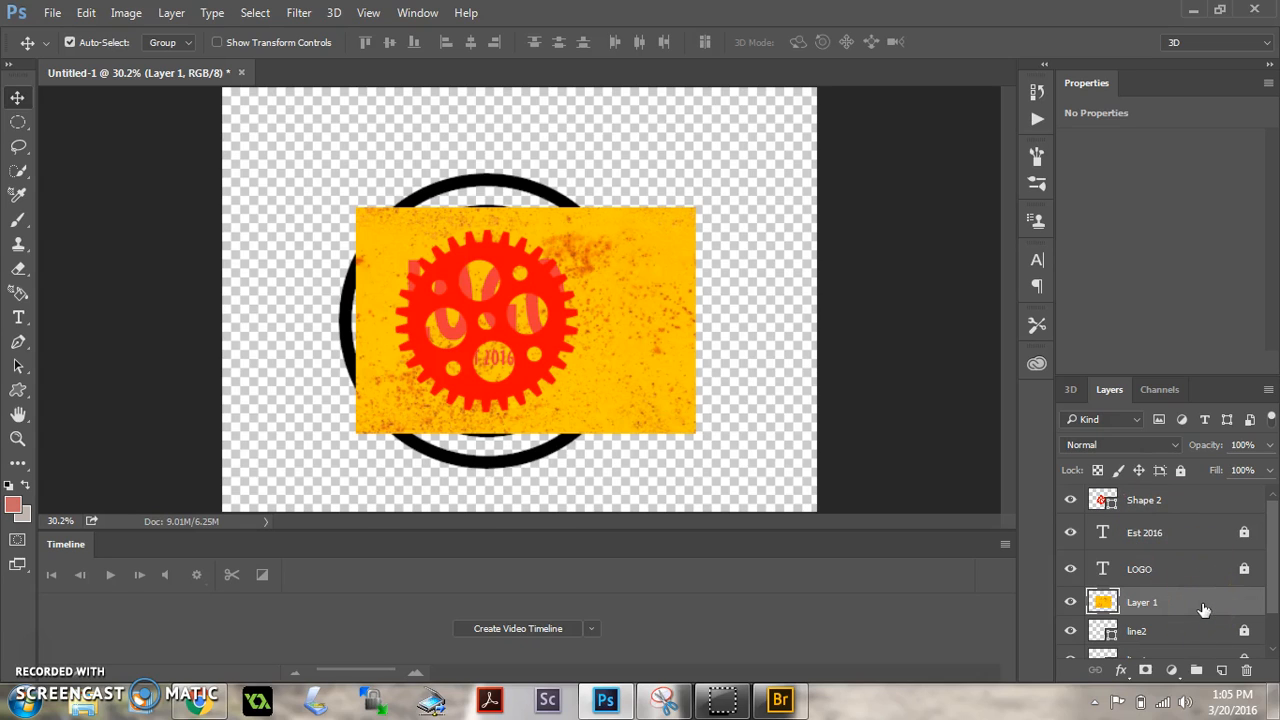
drag(1204, 609, 1190, 498)
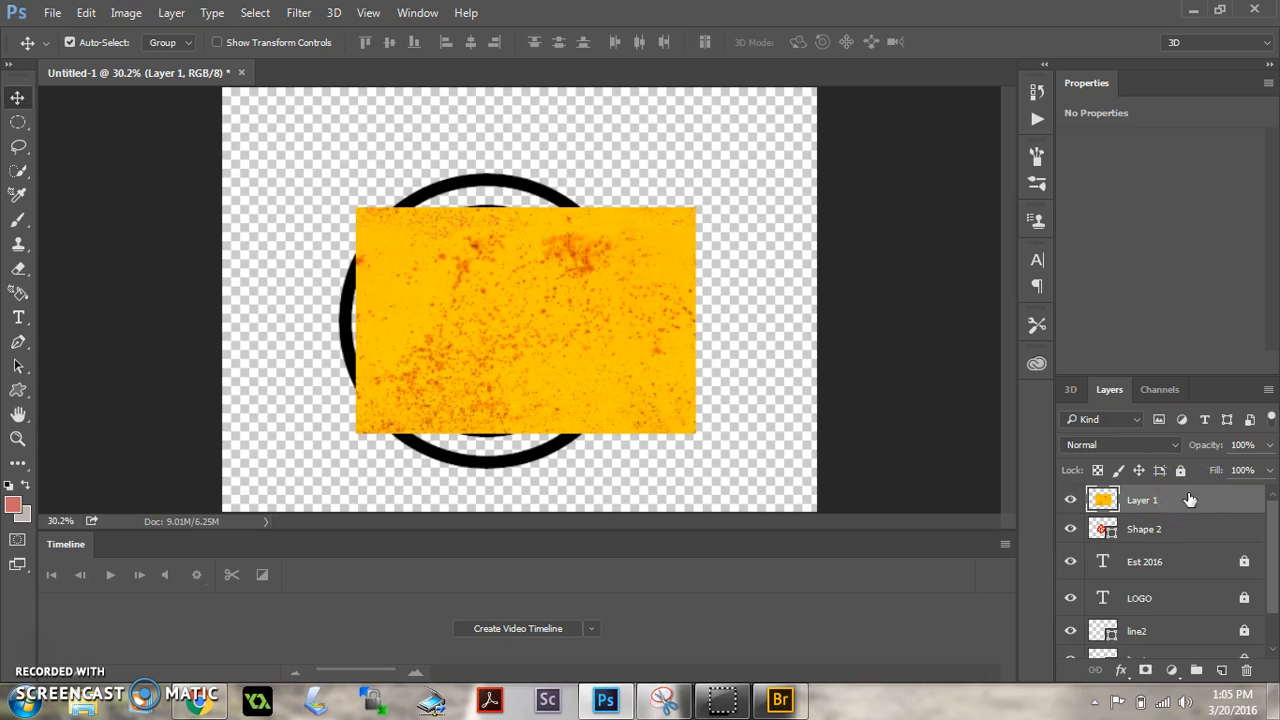
Load the gear outline of Shape 2 as a selection and add it as a layer mask on the texture in Layer 1.
click(1105, 500)
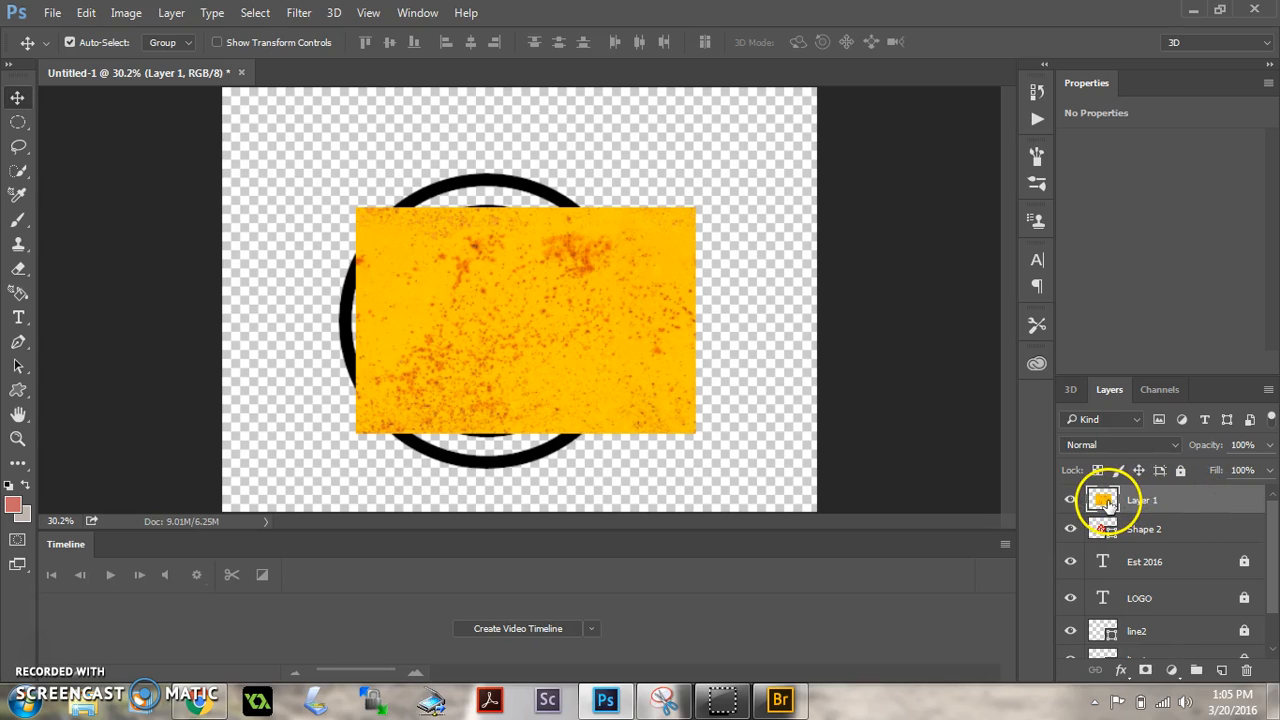
ctrl+click(1106, 529)
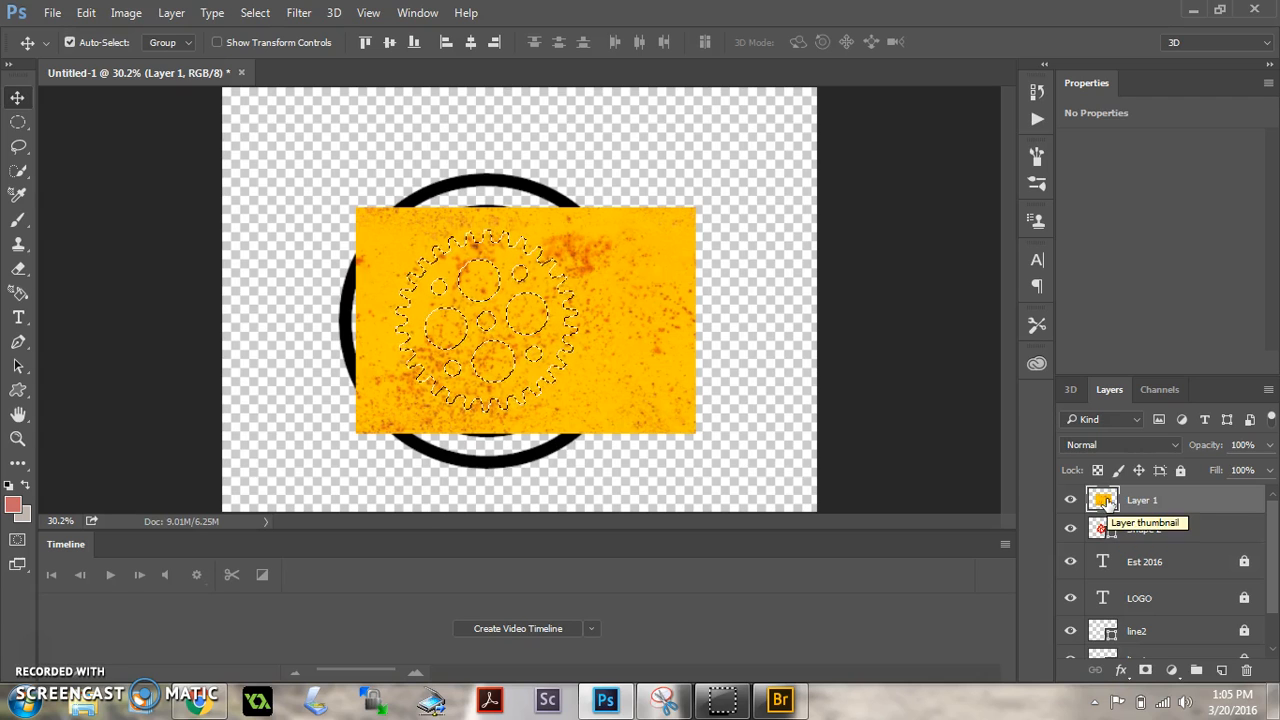
click(1146, 671)
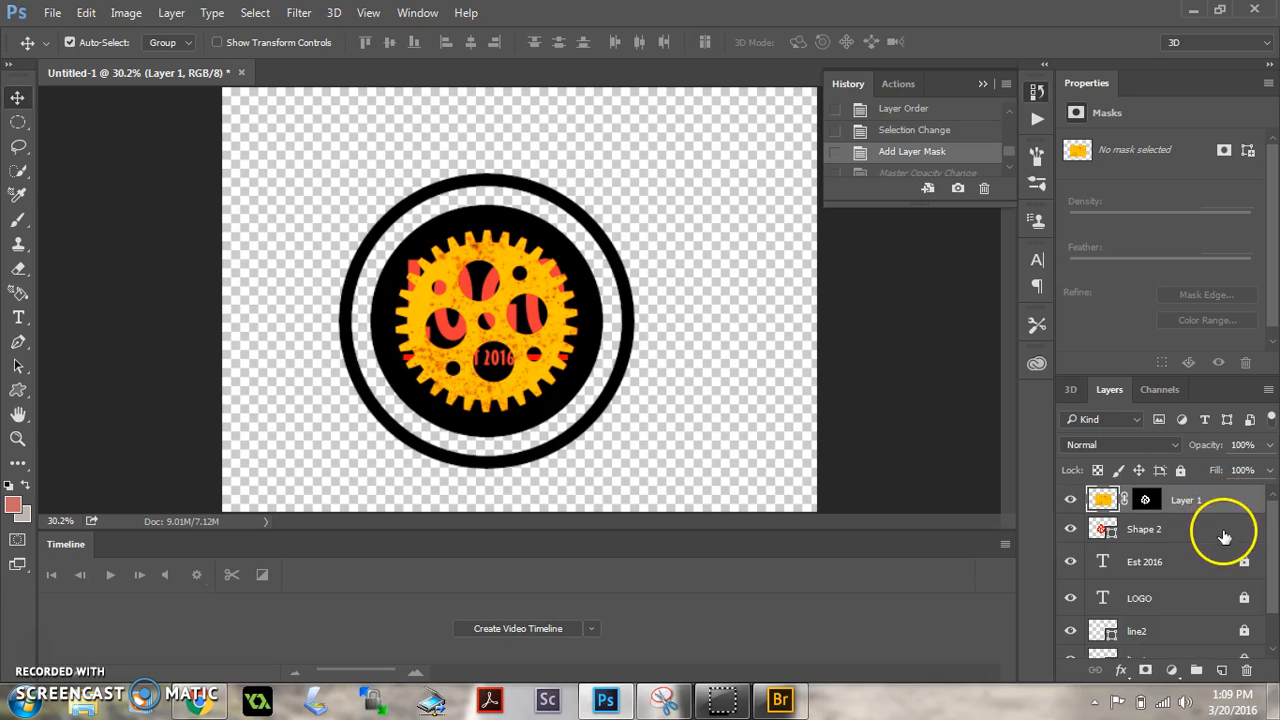
Reorder the layers so that Shape 2 and the masked Layer 1 above it sit between line1 and Shape 1.
drag(1271, 538, 1201, 609)
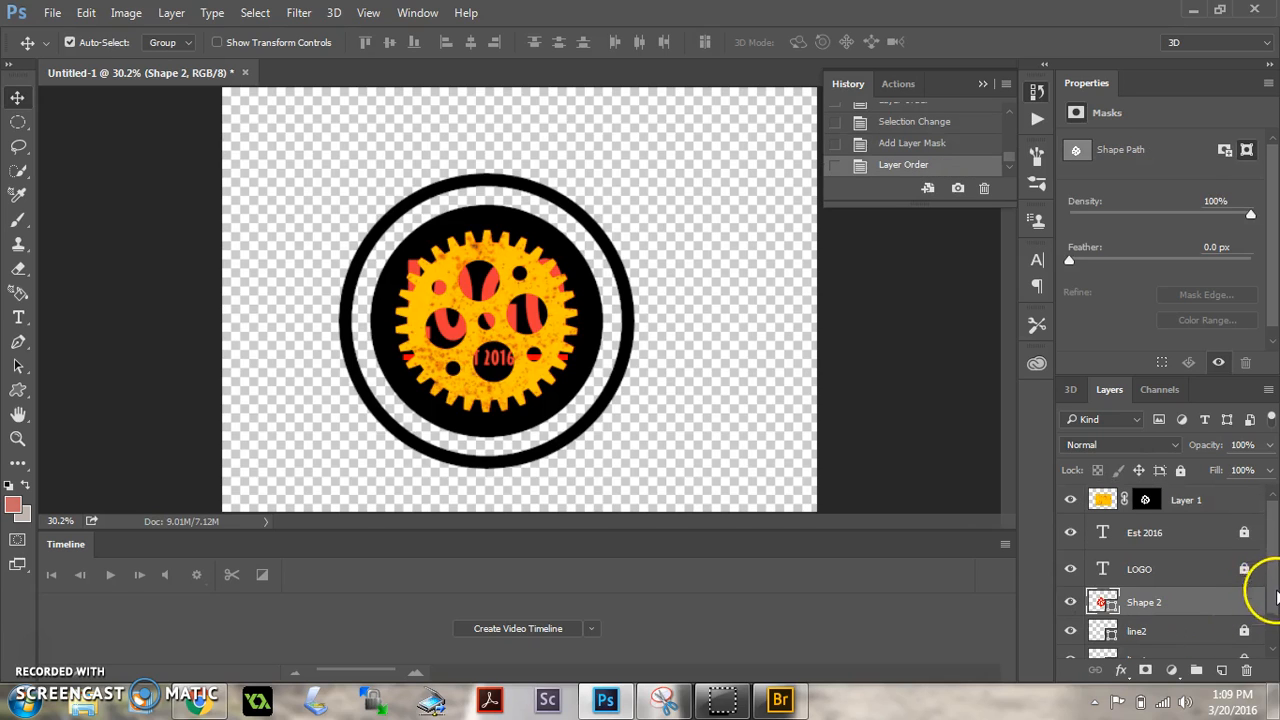
scroll(1276, 596, down, 2)
drag(1187, 560, 1181, 621)
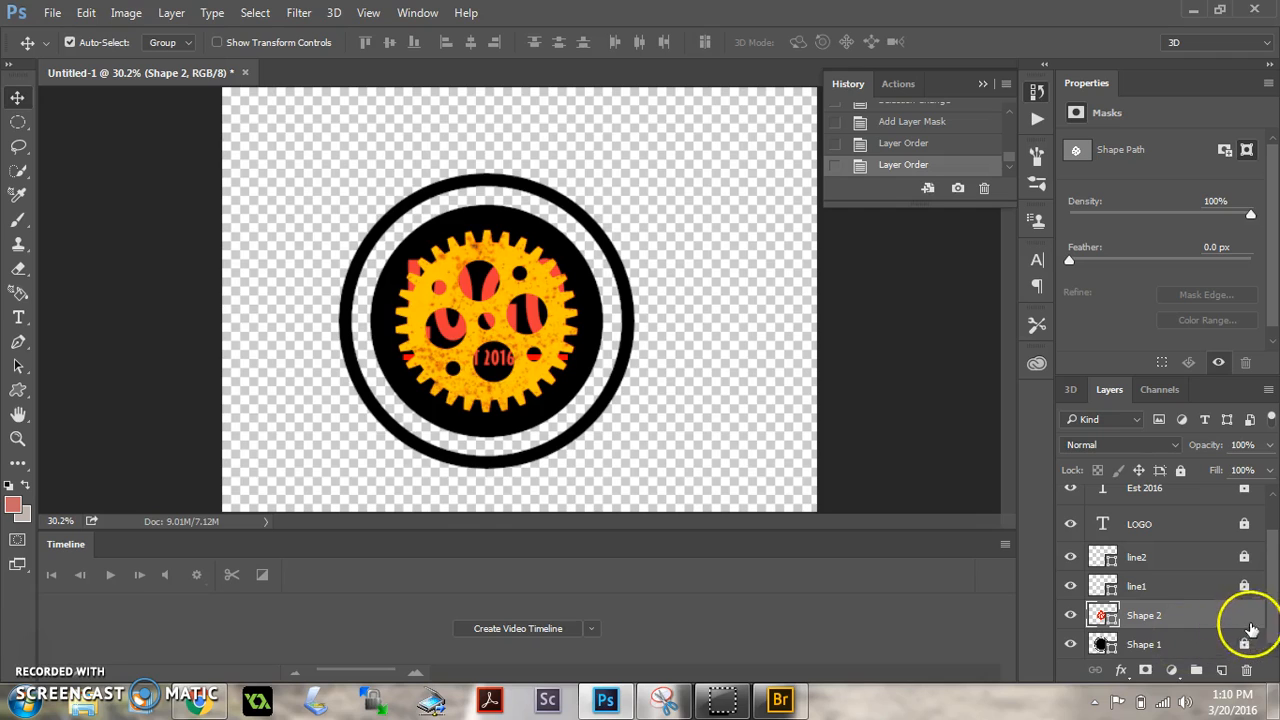
drag(1275, 629, 1273, 594)
drag(1231, 496, 1210, 646)
scroll(1275, 612, down, 2)
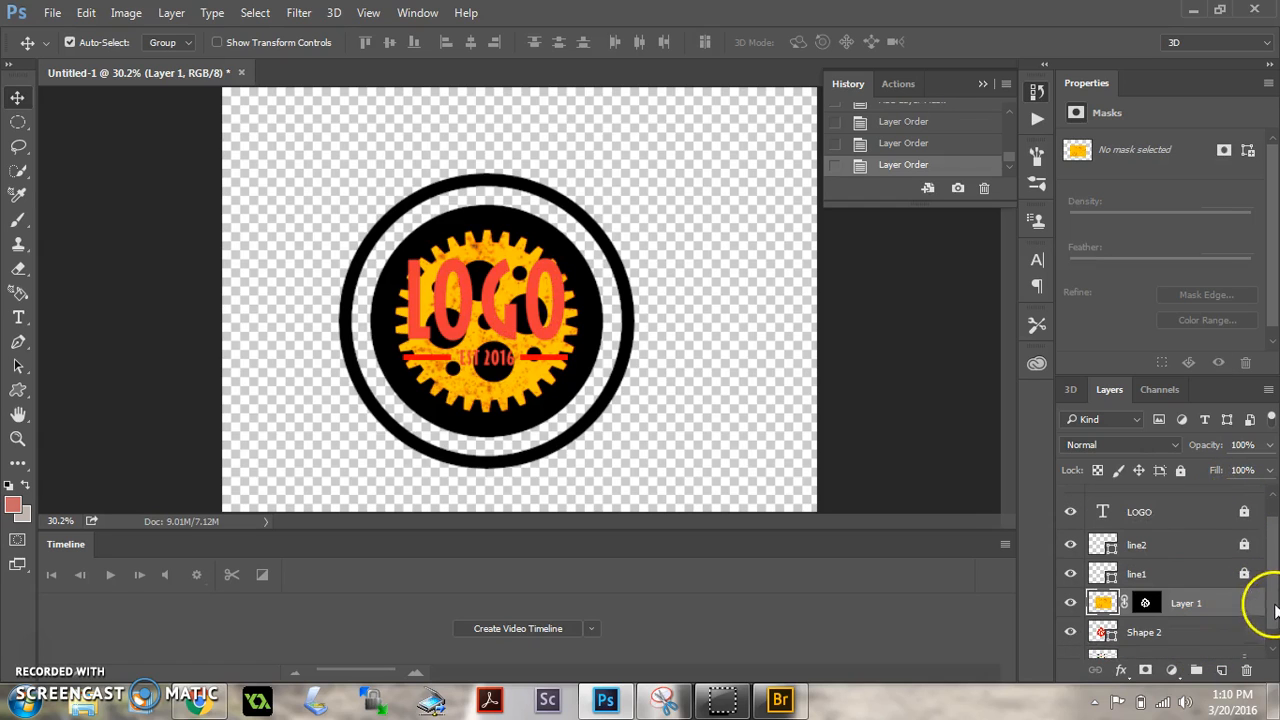
scroll(1275, 612, down, 1)
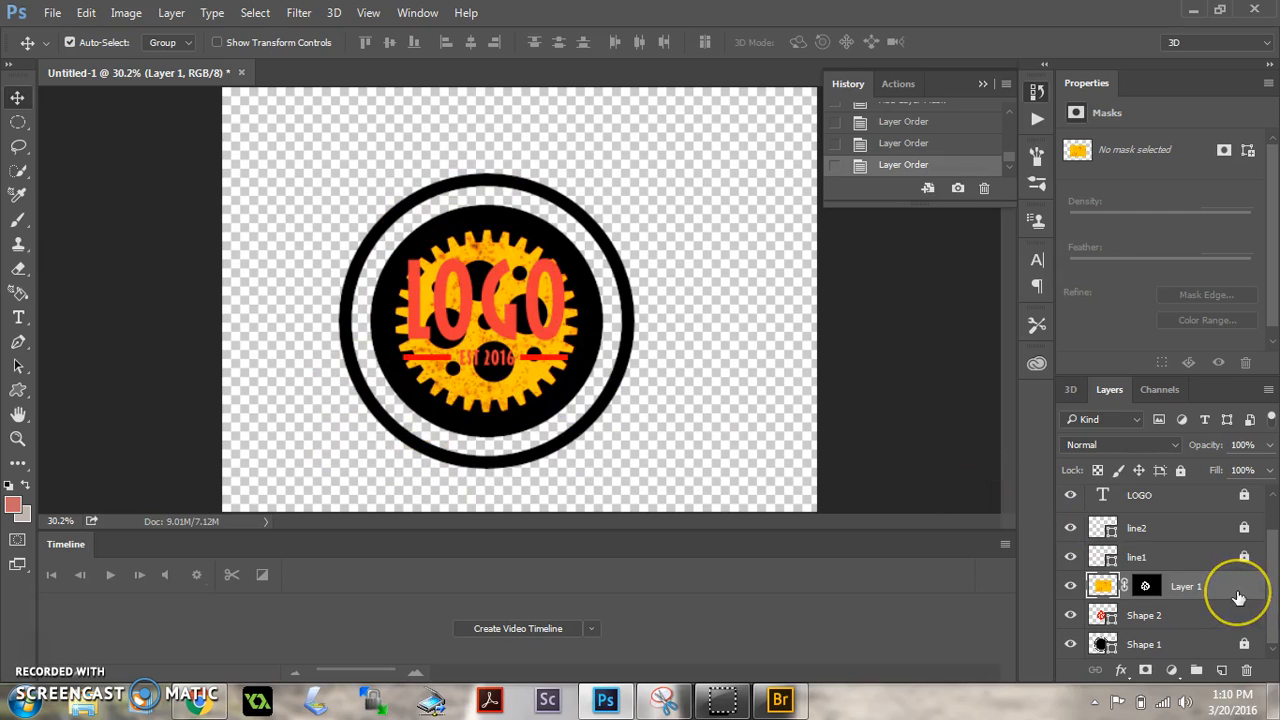
Lower the opacity of the masked texture in Layer 1 to 25%.
click(1268, 446)
drag(1266, 466, 1199, 472)
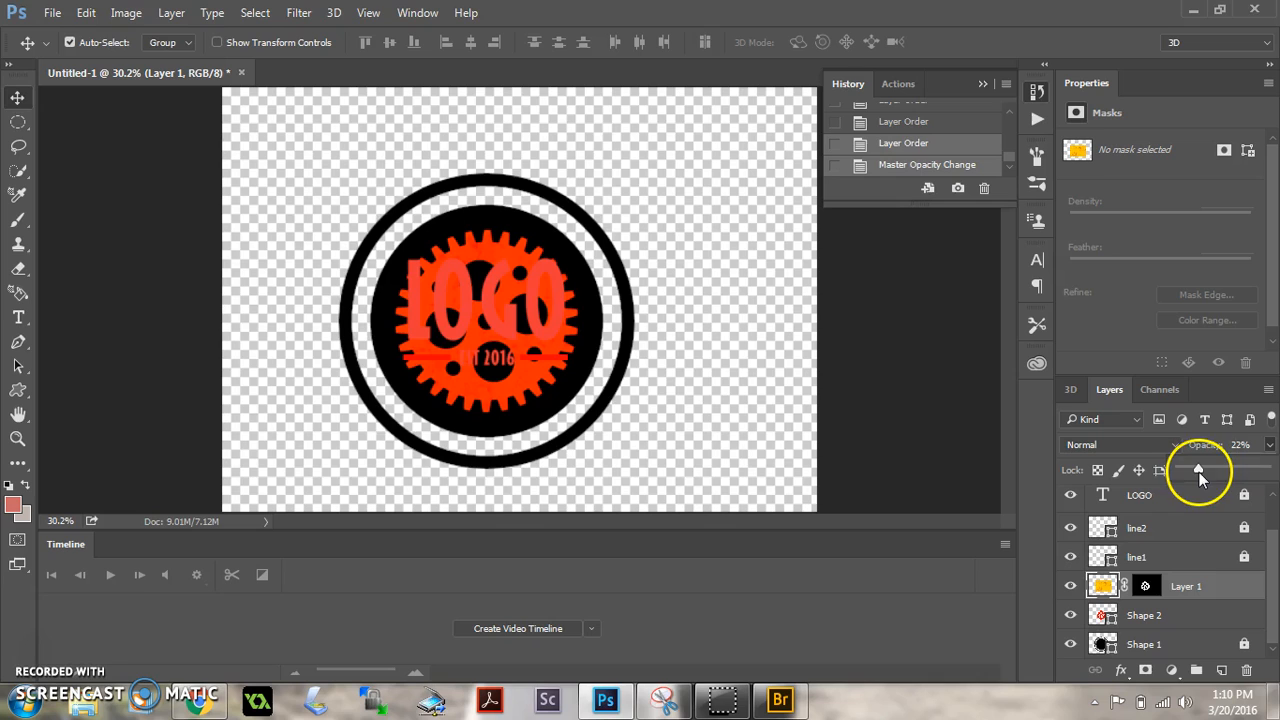
click(1209, 557)
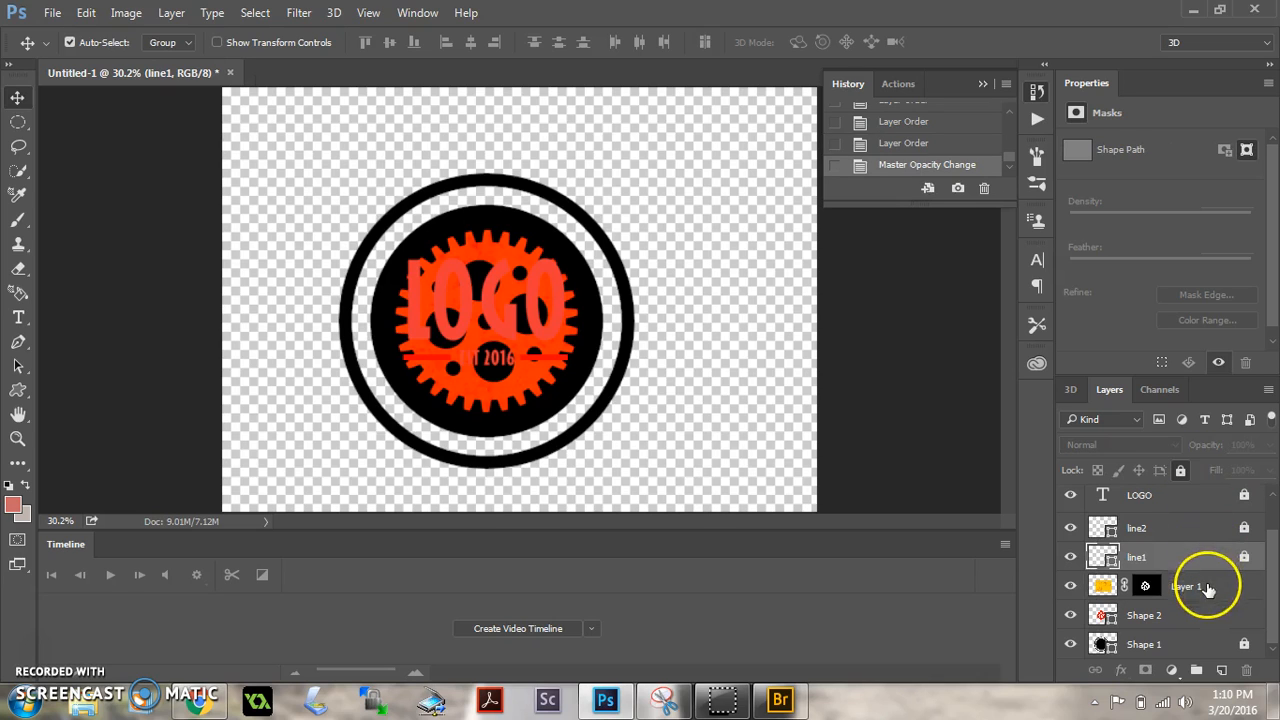
click(1214, 594)
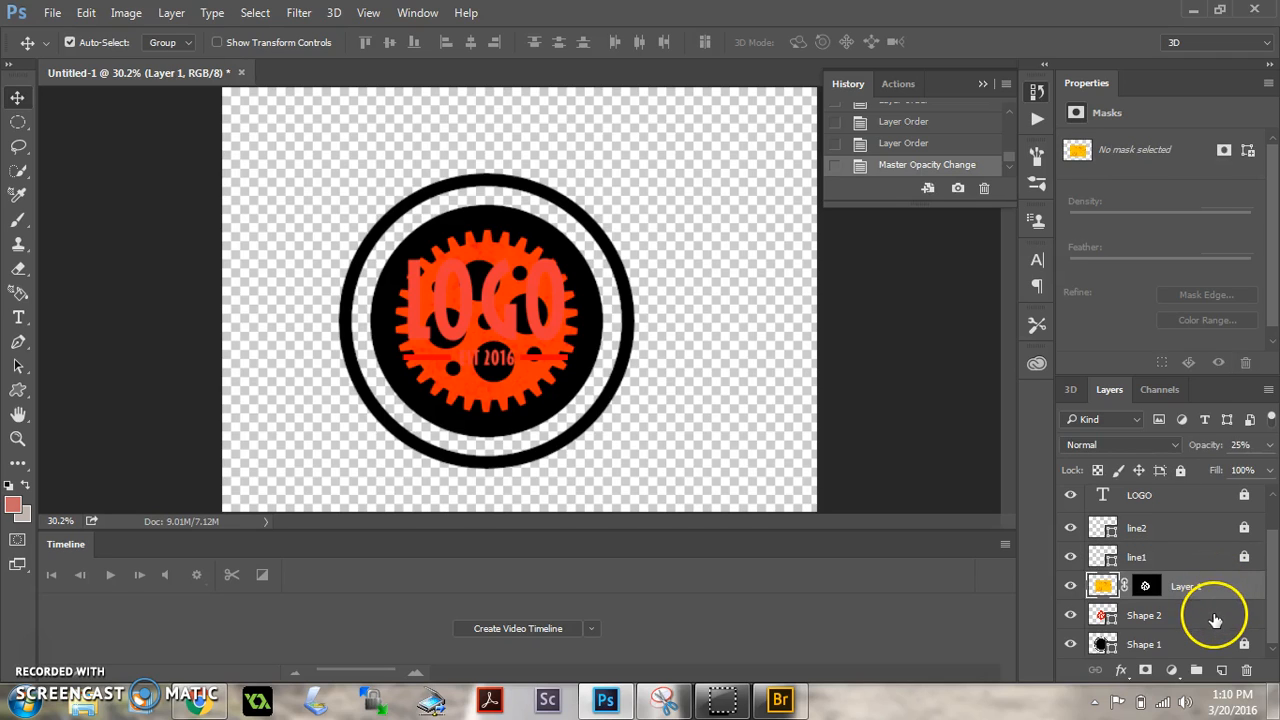
Lower the opacity of the red gear layer, Shape 2, to 7%.
click(1213, 614)
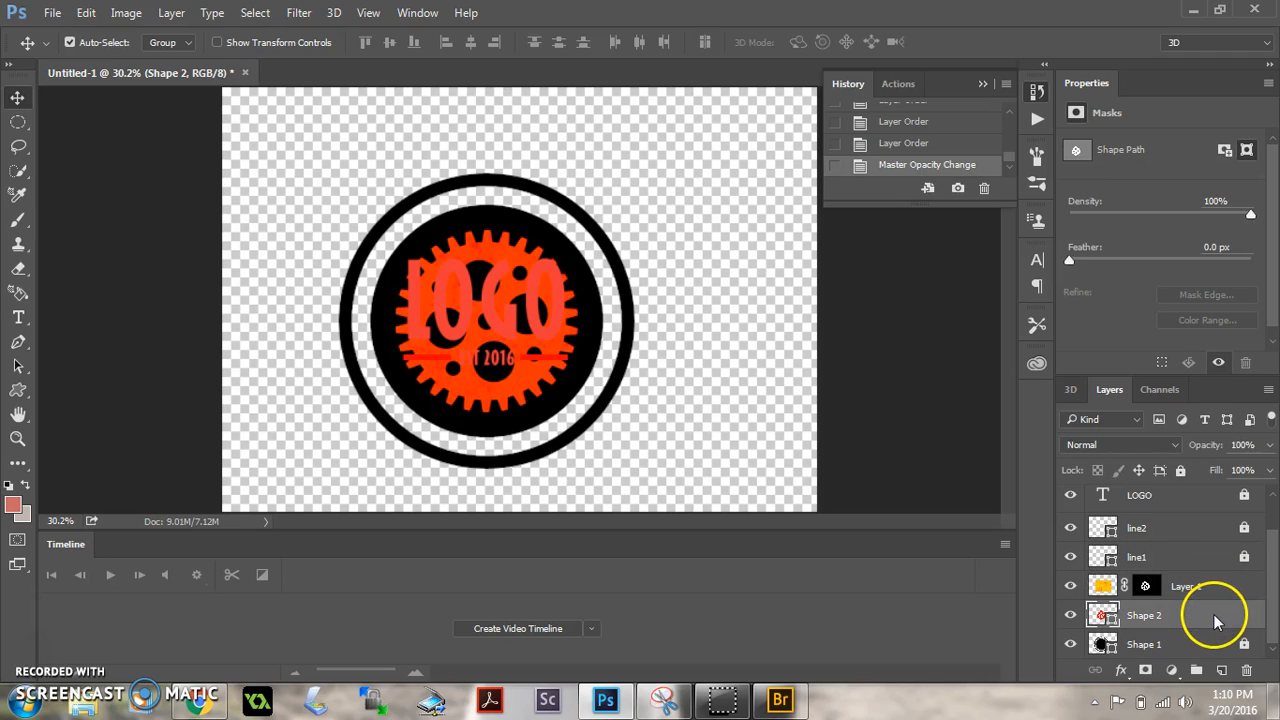
click(1268, 446)
drag(1264, 464, 1202, 468)
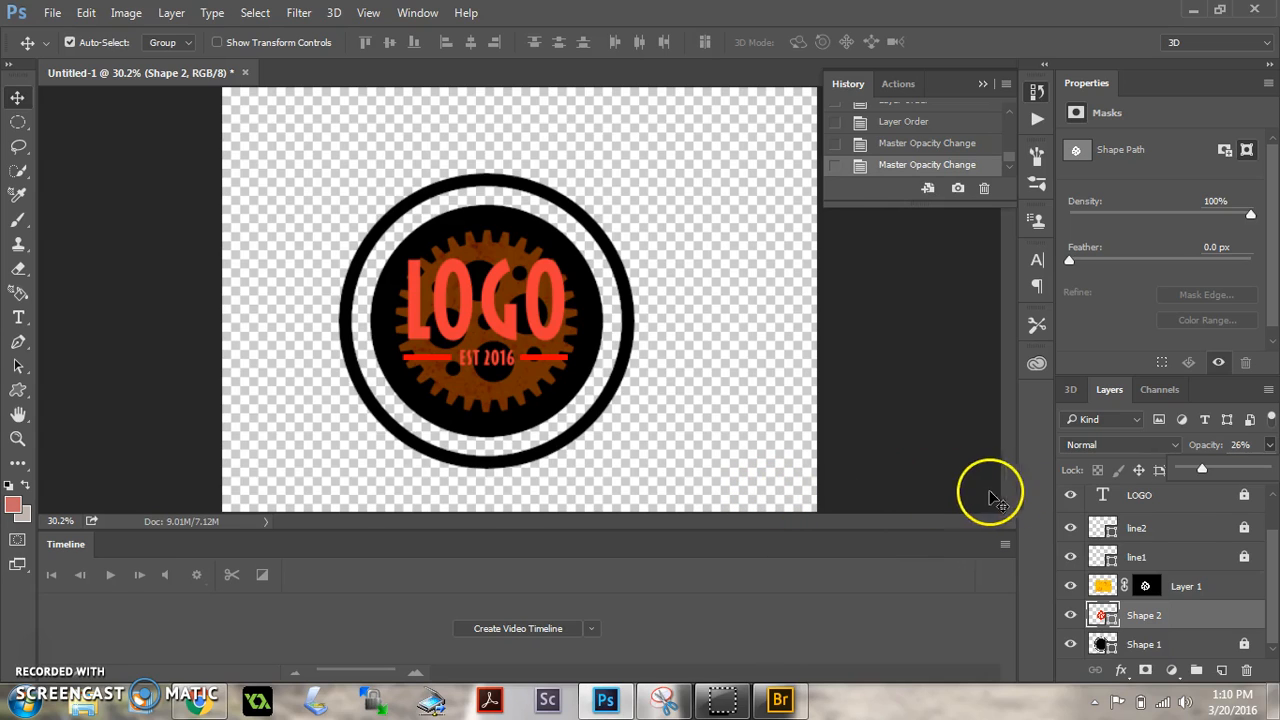
drag(1201, 470, 1187, 472)
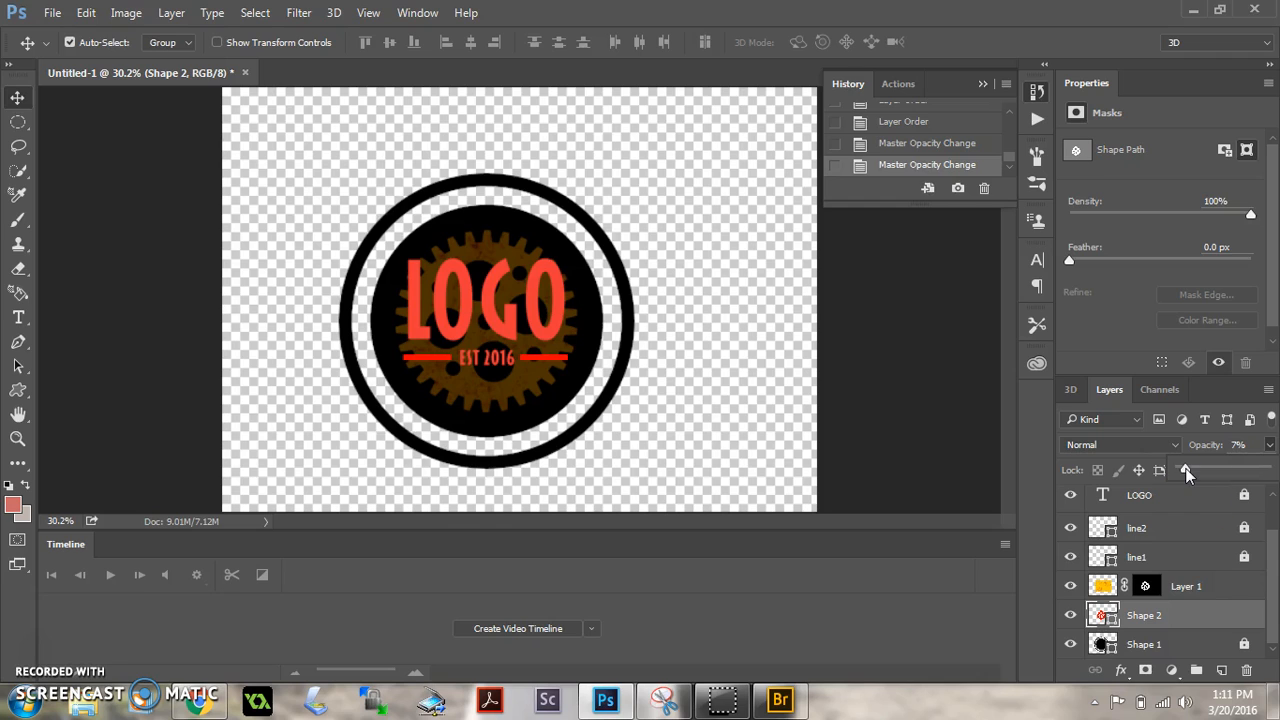
Reduce the opacity of the masked texture in Layer 1 to 12%.
click(1218, 580)
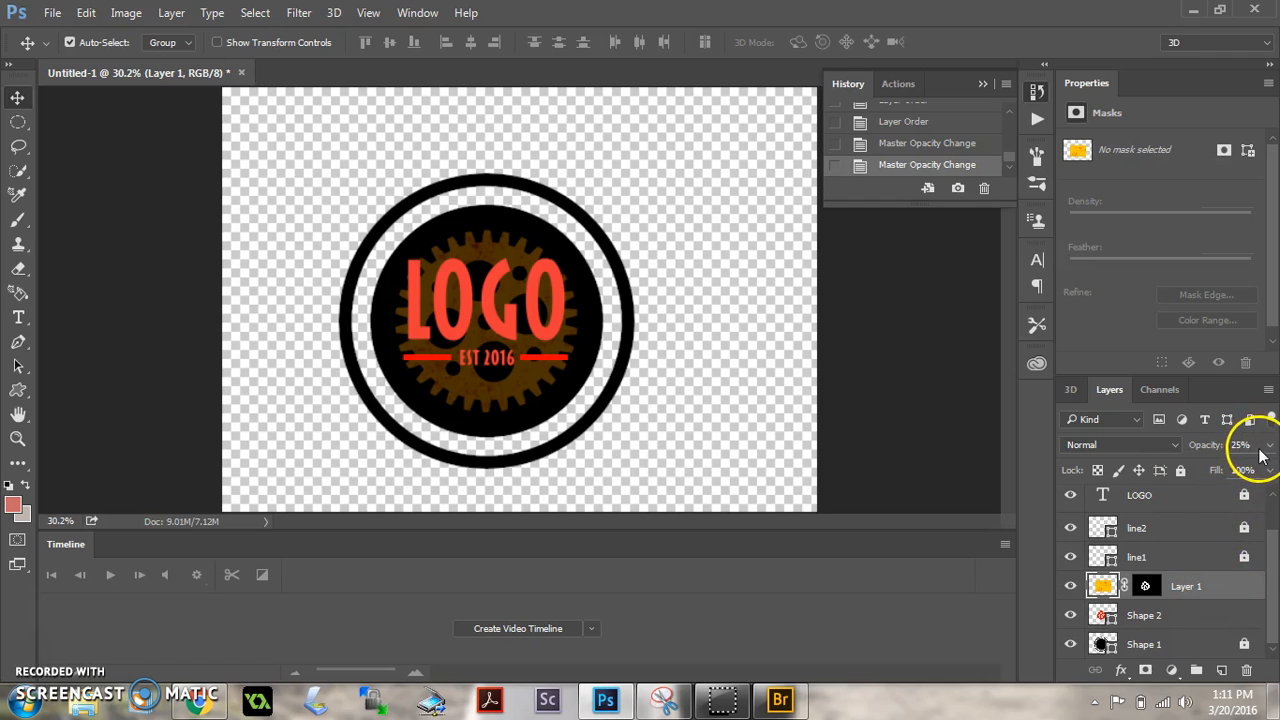
click(1268, 446)
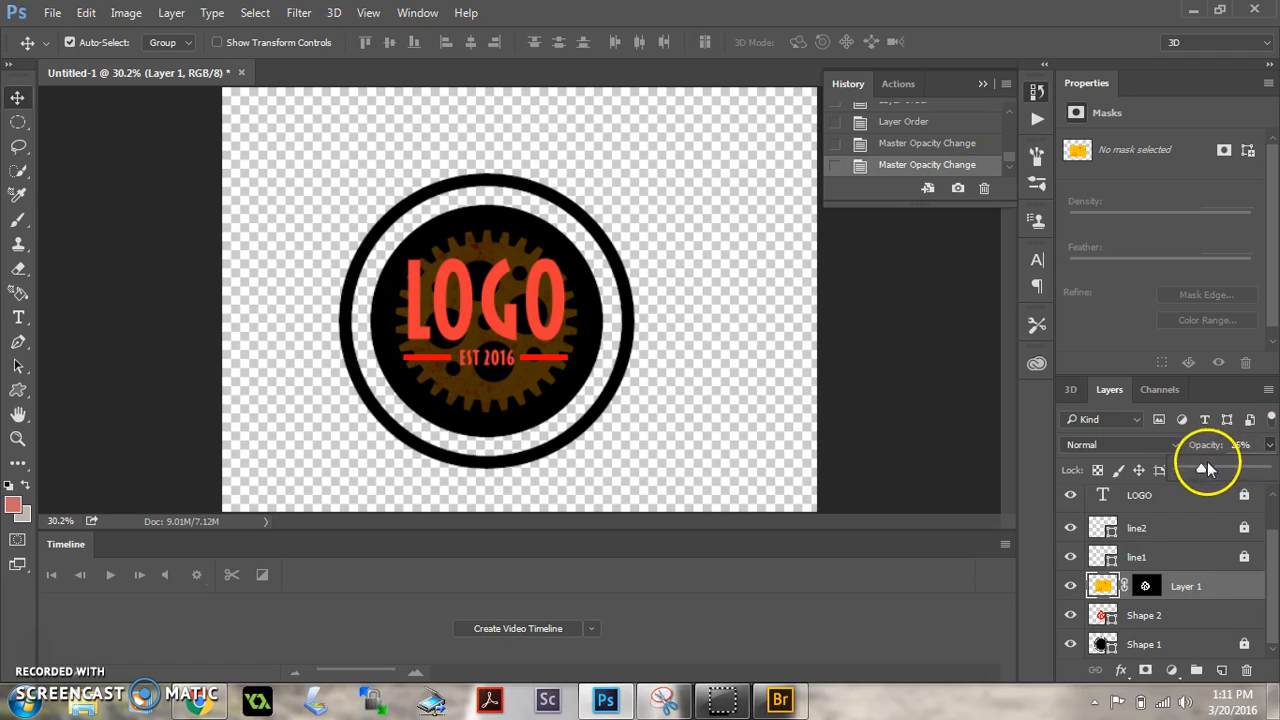
drag(1201, 472, 1197, 471)
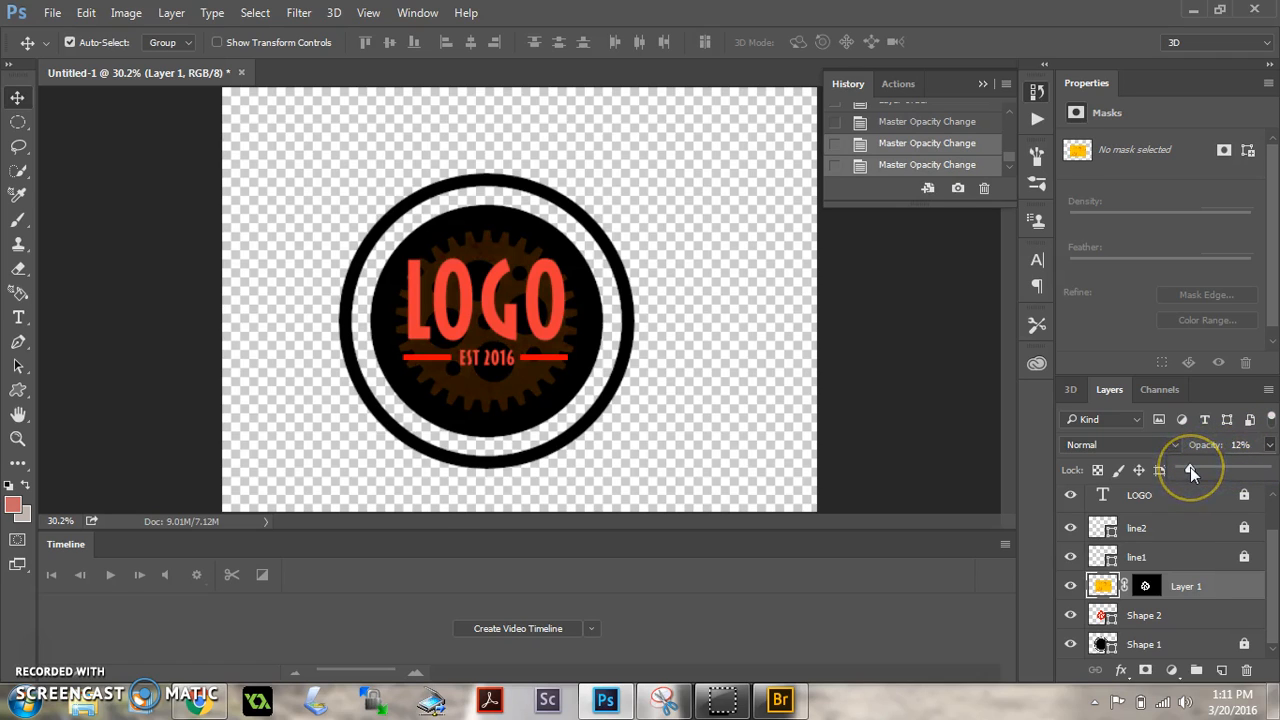